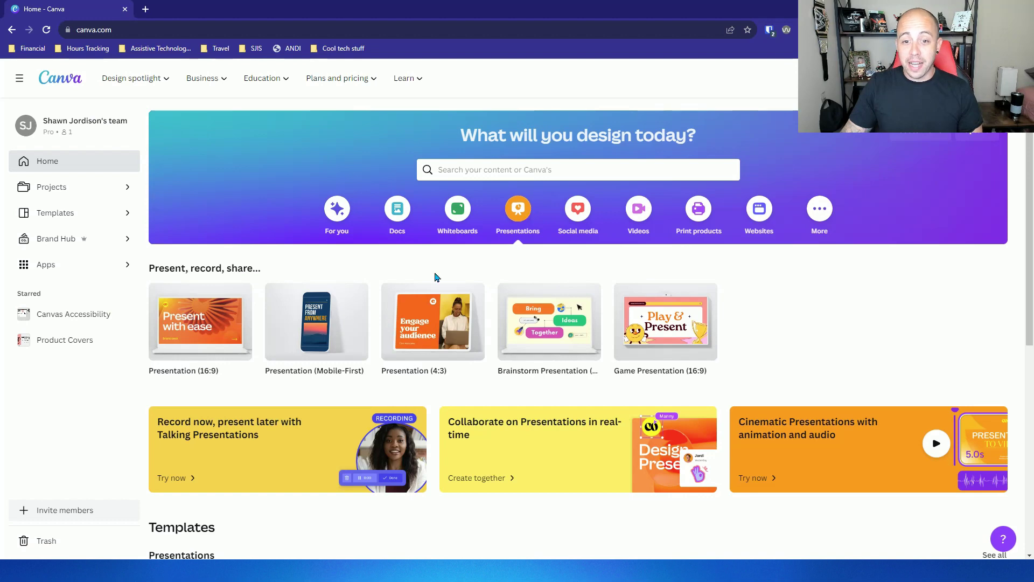
Step: Create a blank 16:9 presentation and start Magic Design to generate its content
mouse_move(189, 327)
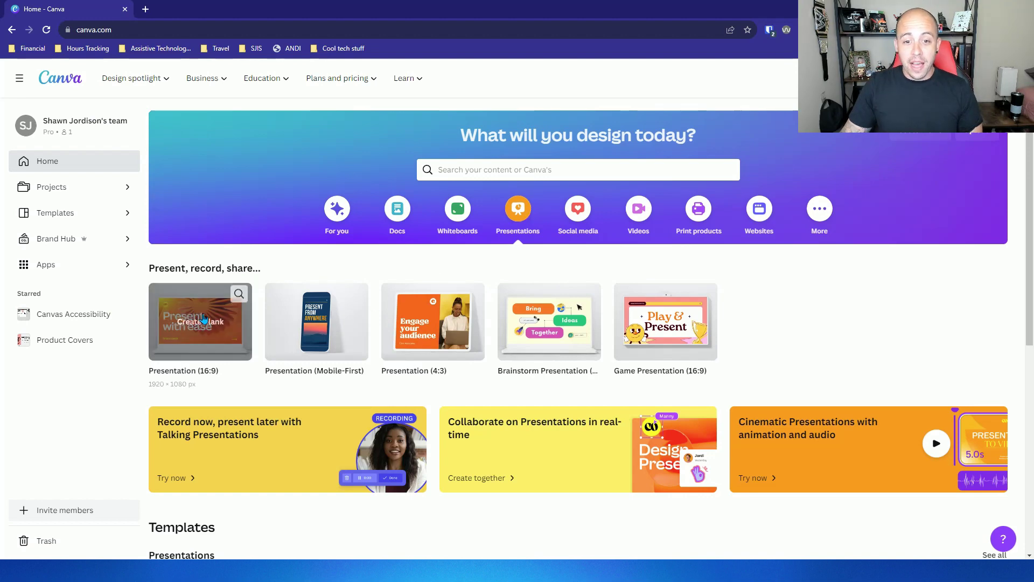
click(184, 337)
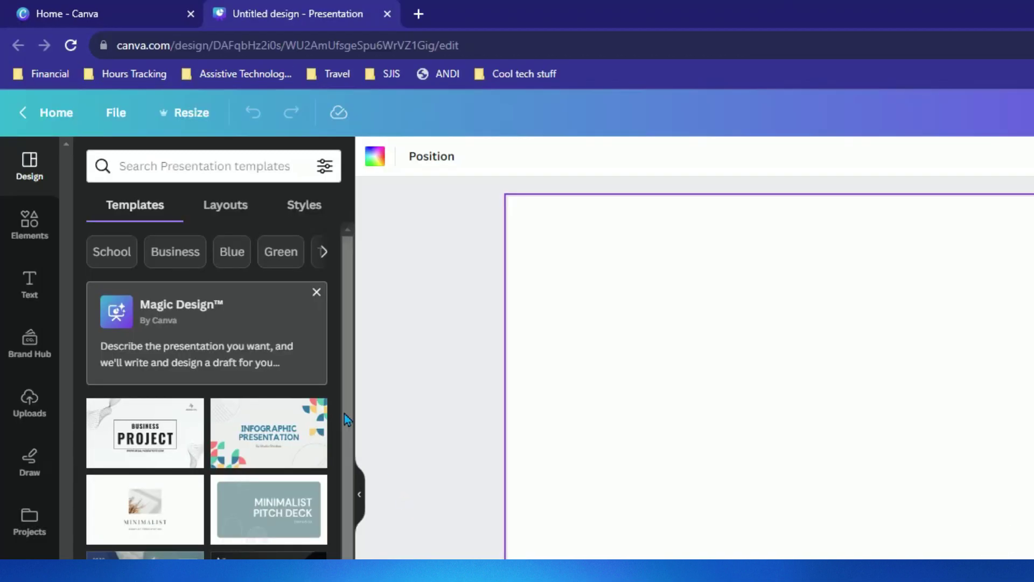
click(256, 351)
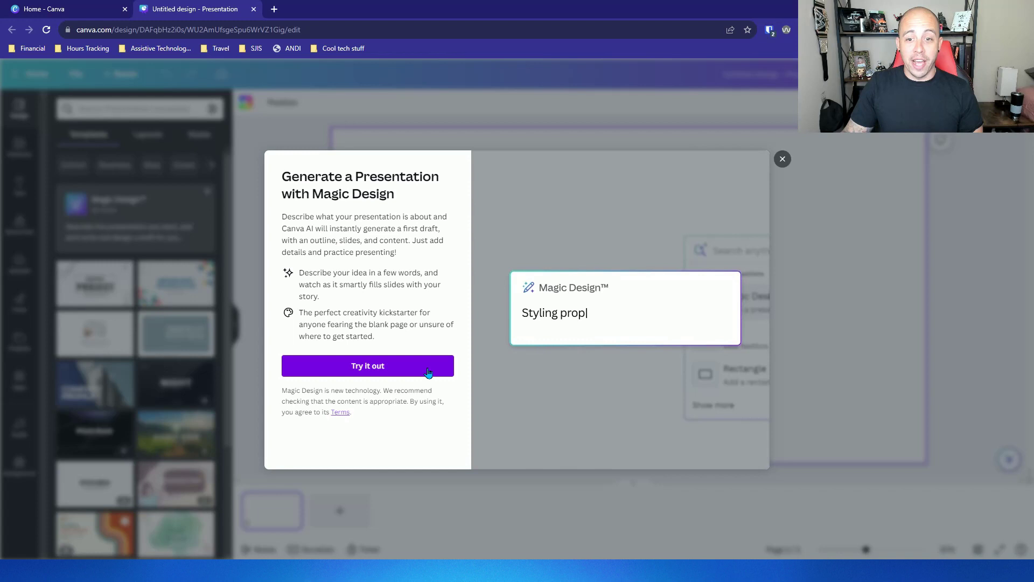
click(429, 372)
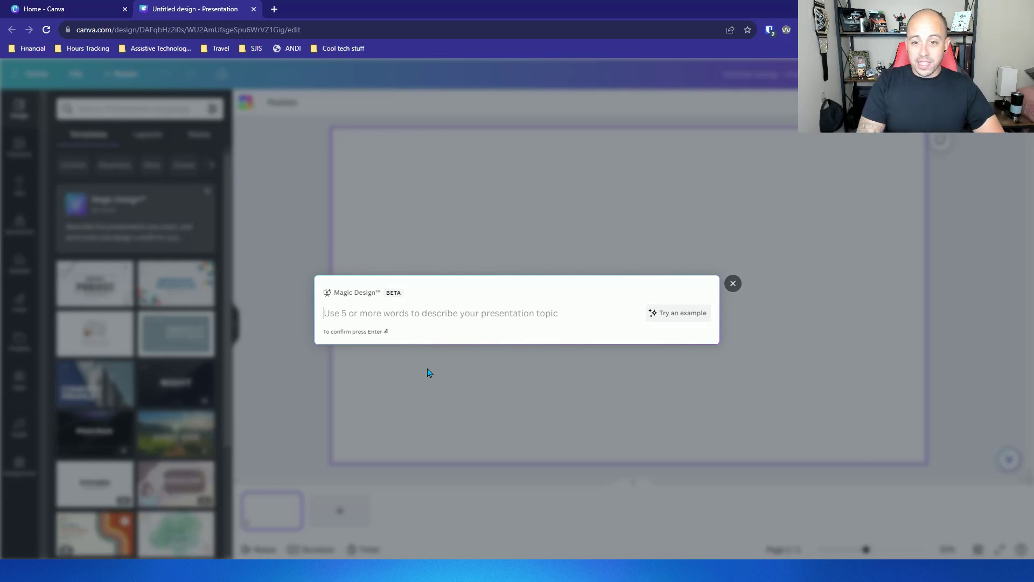
Step: Generate a Magic Design presentation on "accessibility section 508 design principles" using the white style with a bold black title overlapping the image
text(accessibility)
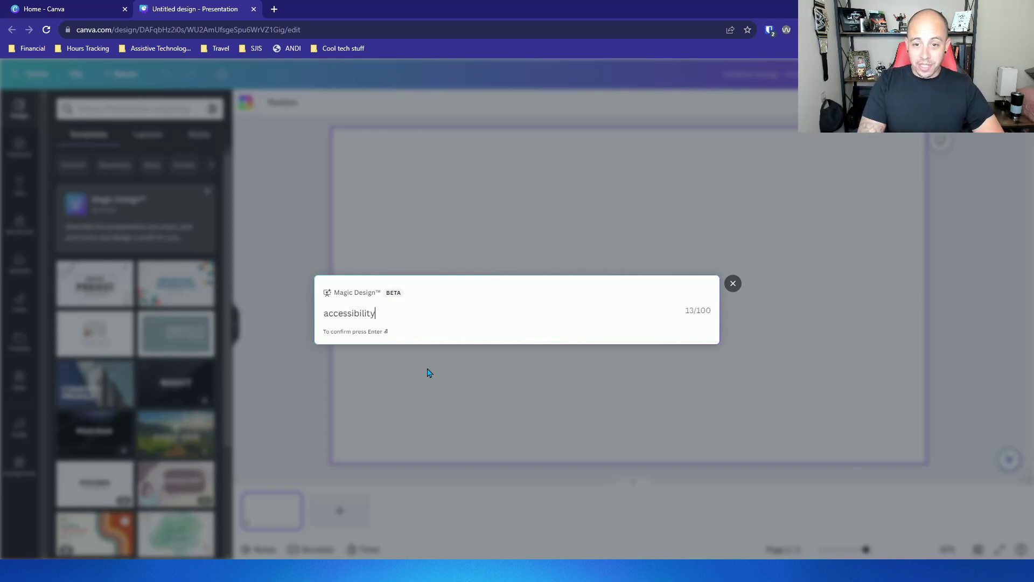
text( section 508)
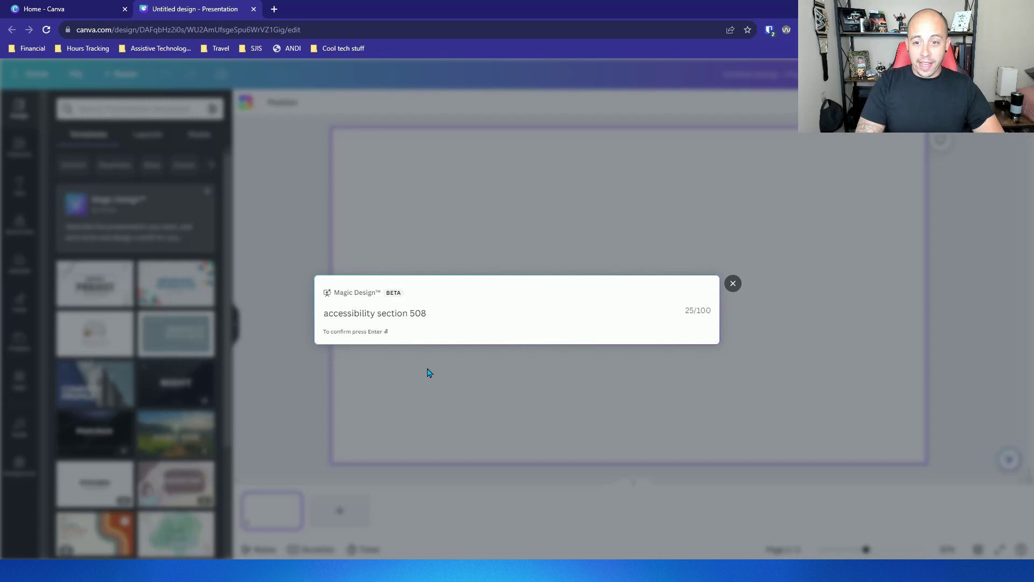
text( design principles)
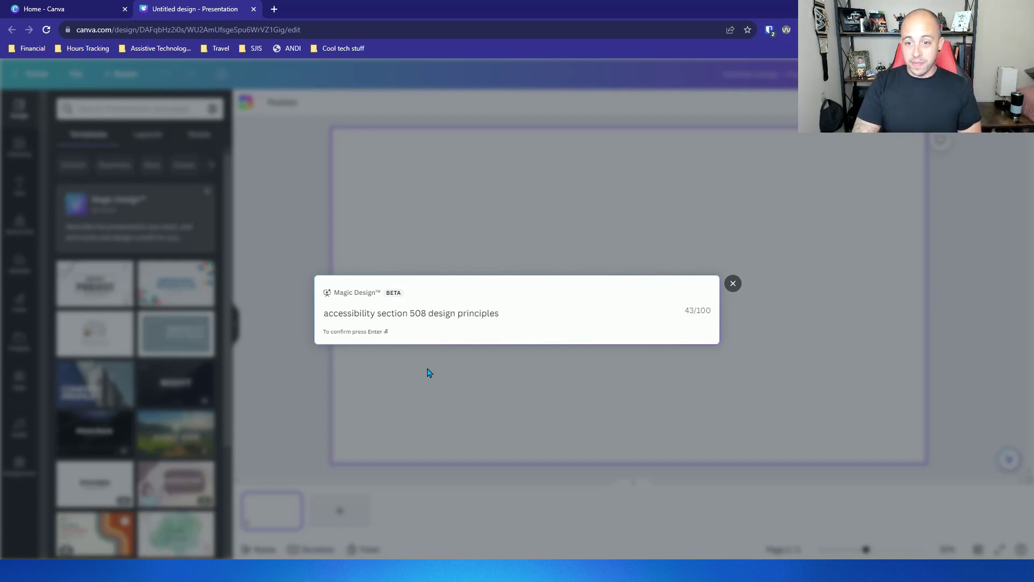
key(Return)
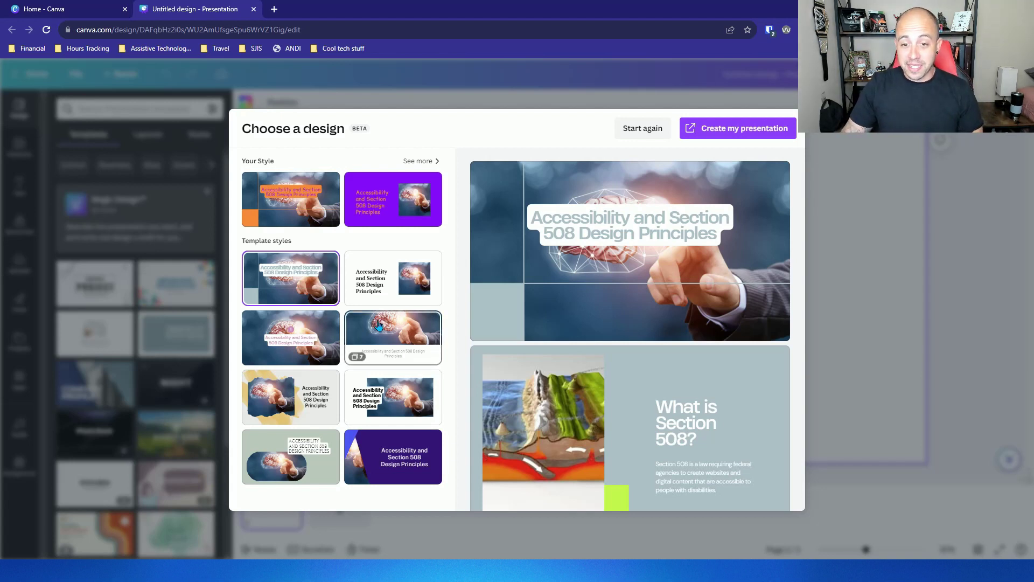
click(394, 392)
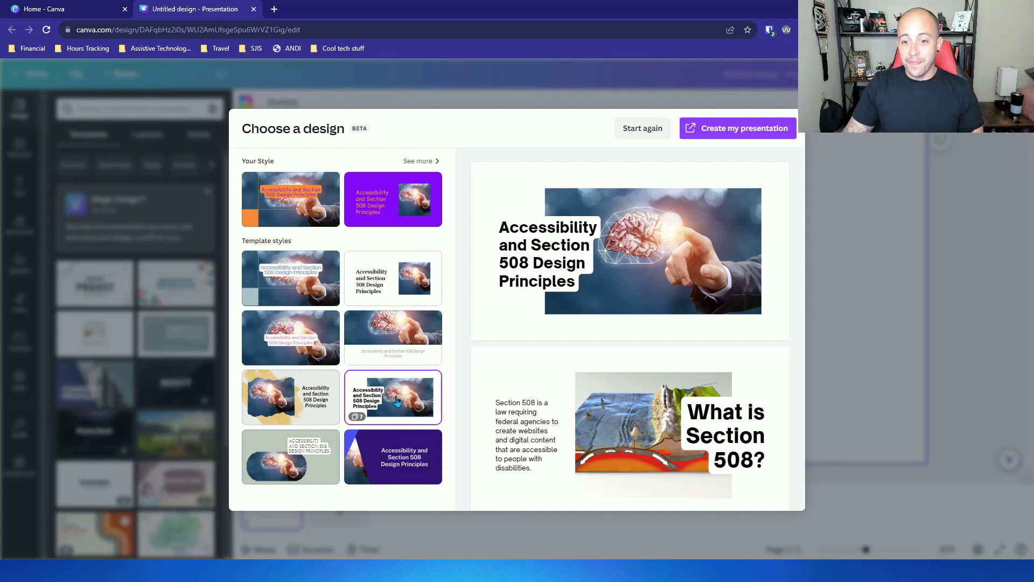
click(707, 128)
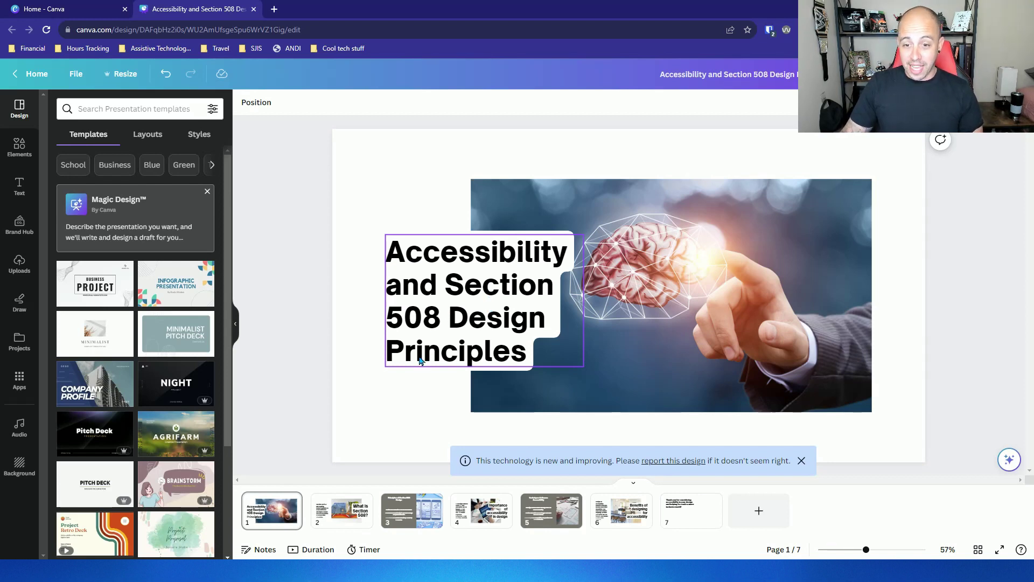
Step: Review the text and images on slides 2 to 7 of the generated presentation, and return to the first slide
click(328, 519)
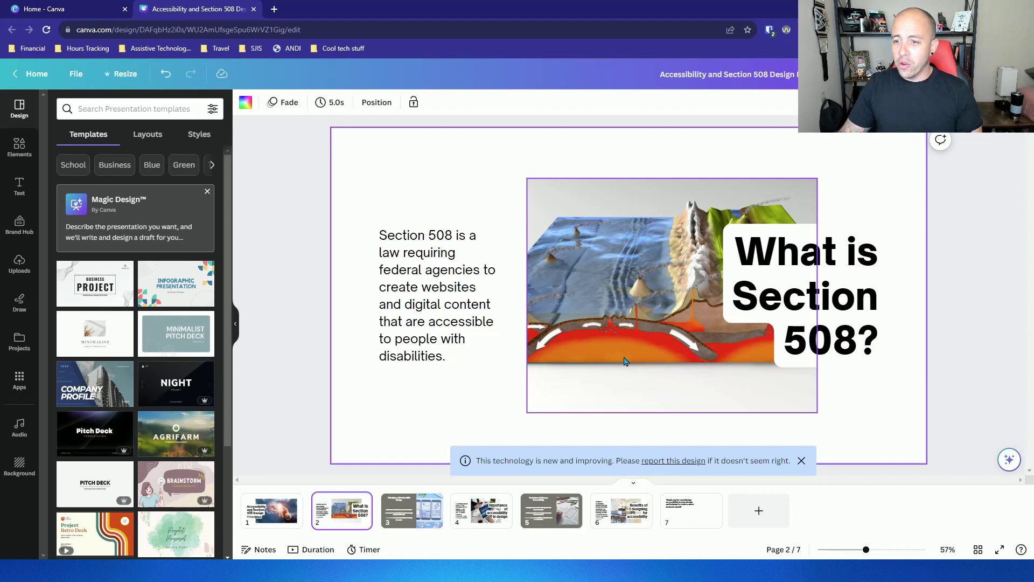
scroll(422, 399, down, 1)
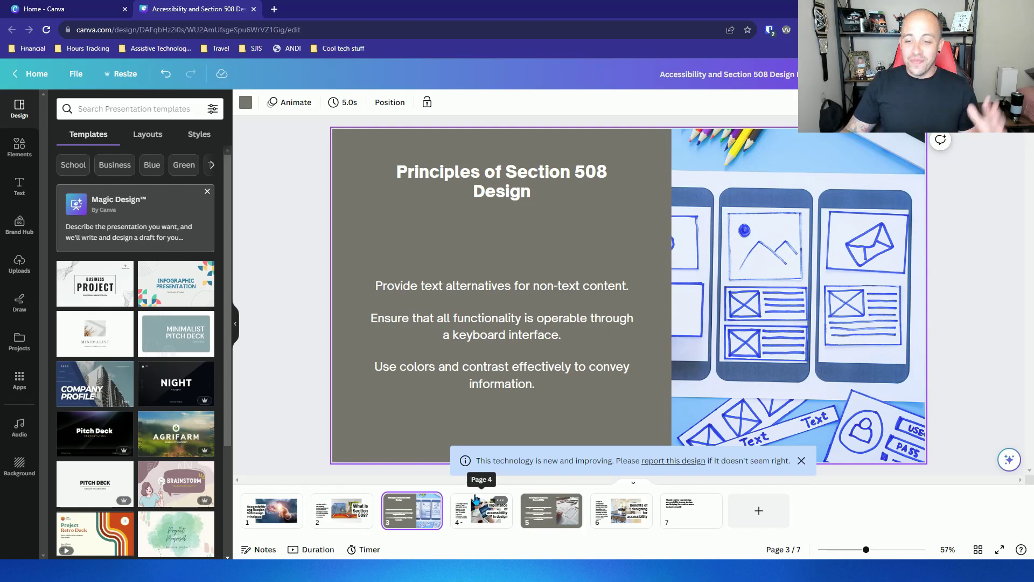
click(464, 521)
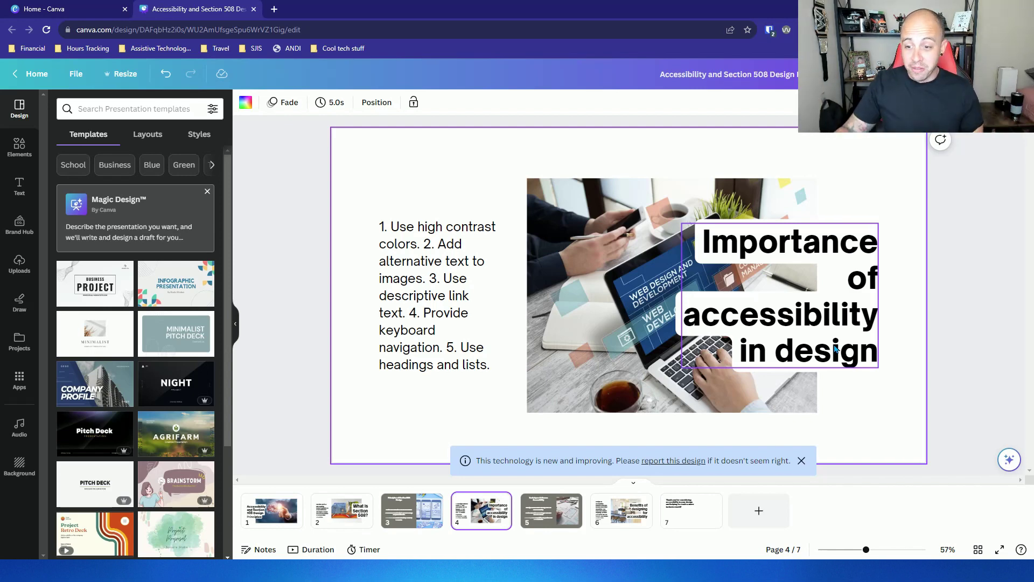
click(553, 511)
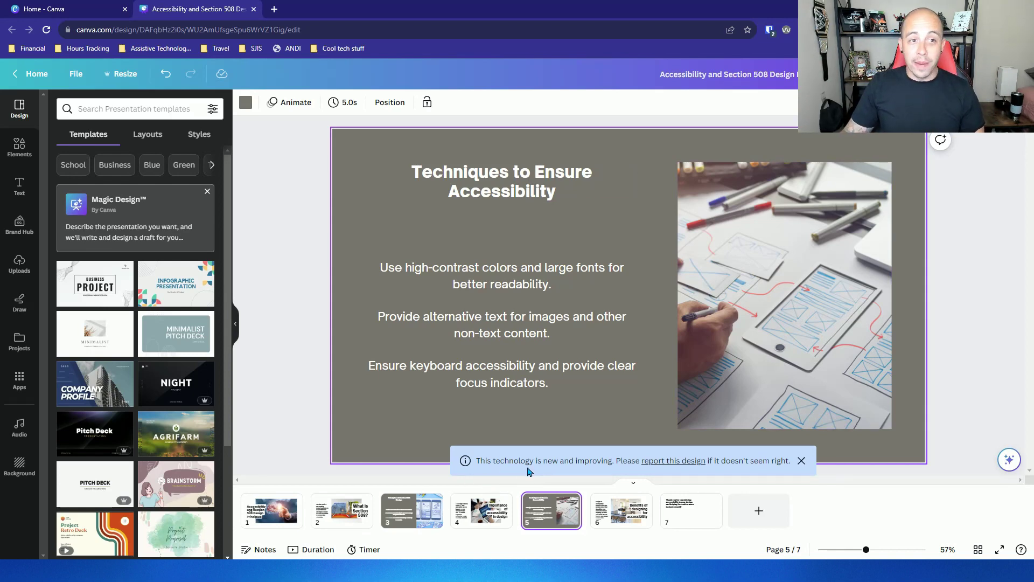
click(625, 506)
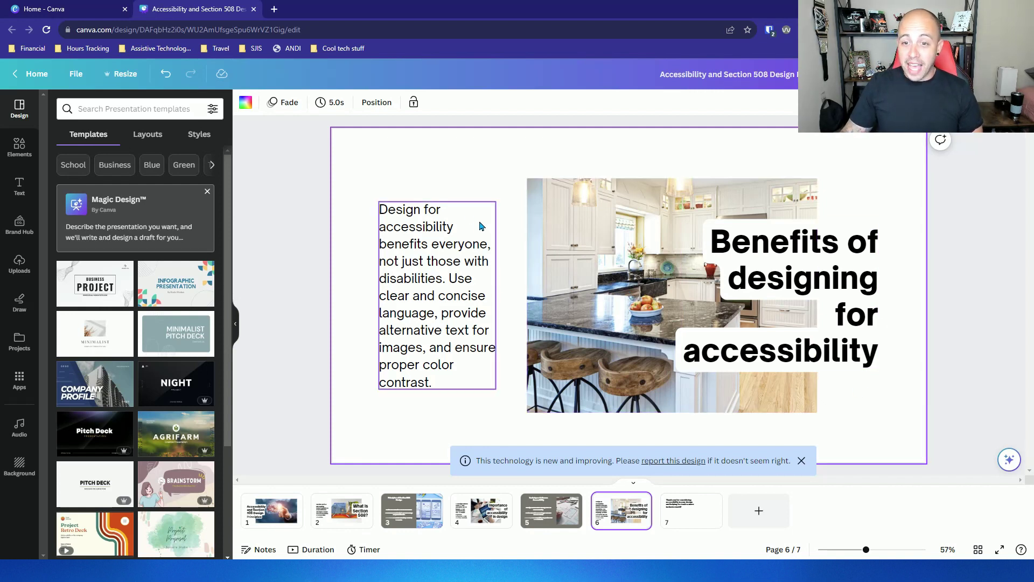
scroll(481, 226, down, 1)
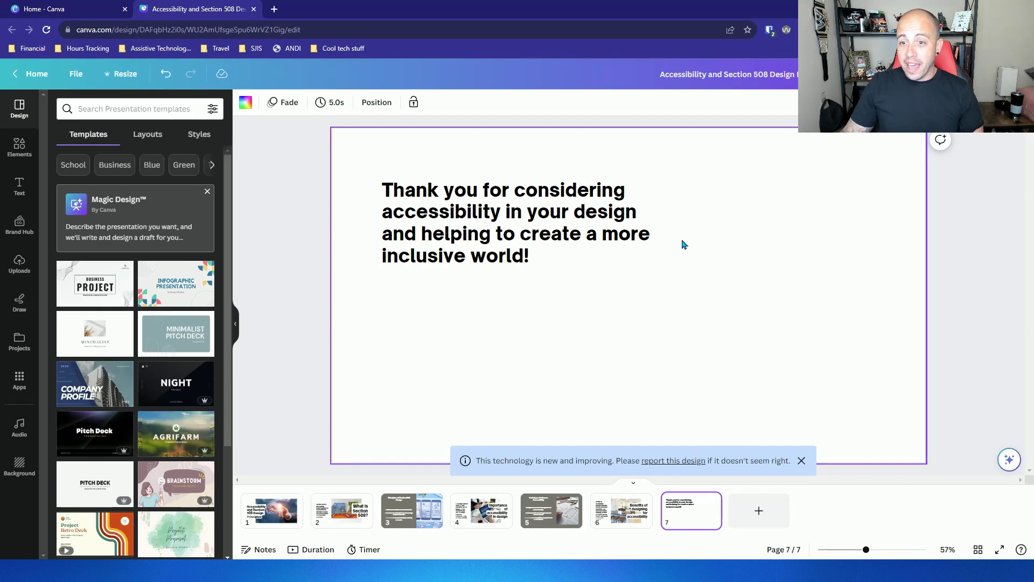
click(289, 500)
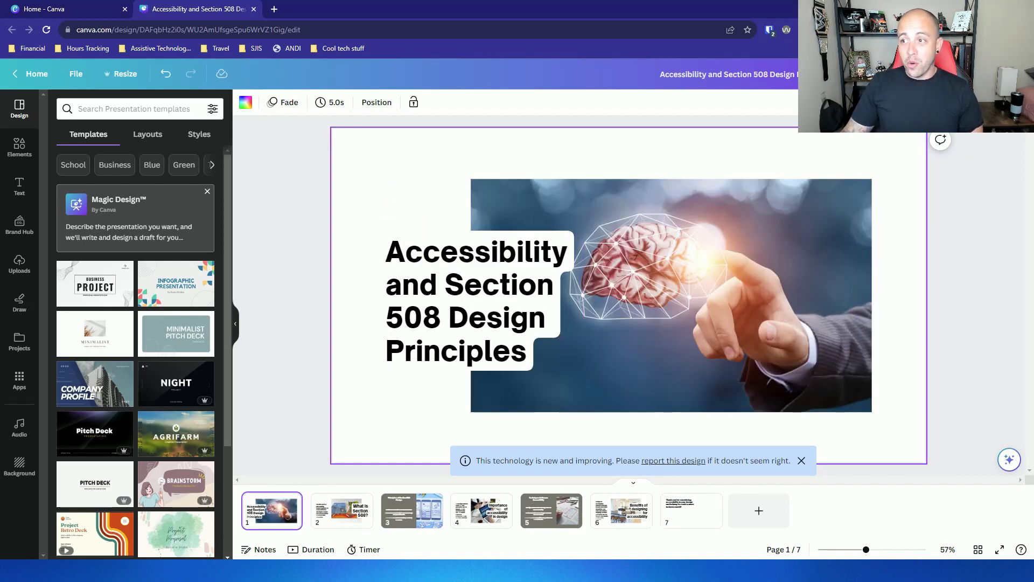
Step: Download all pages of the presentation as a PDF Standard file
click(1003, 74)
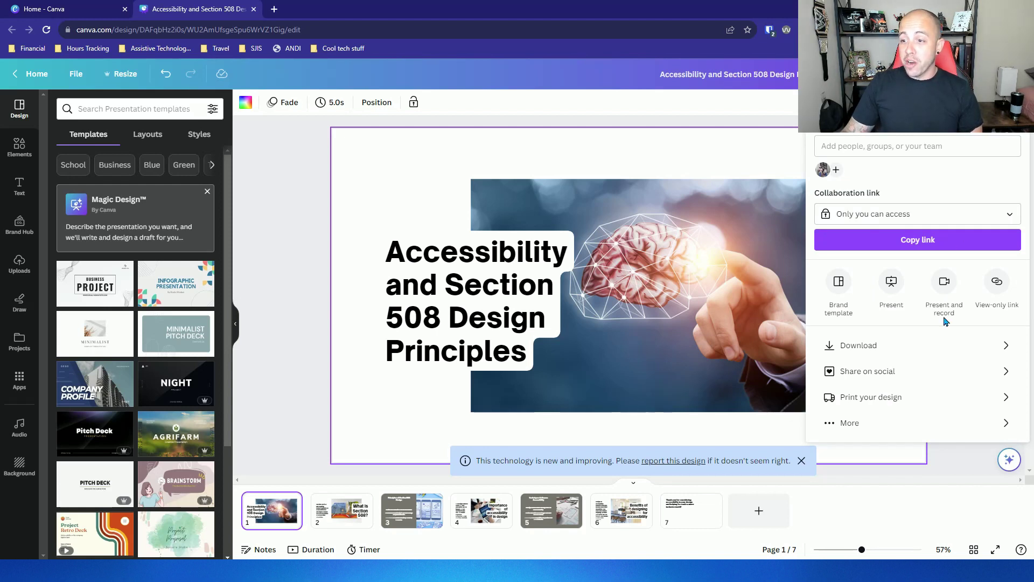
click(932, 346)
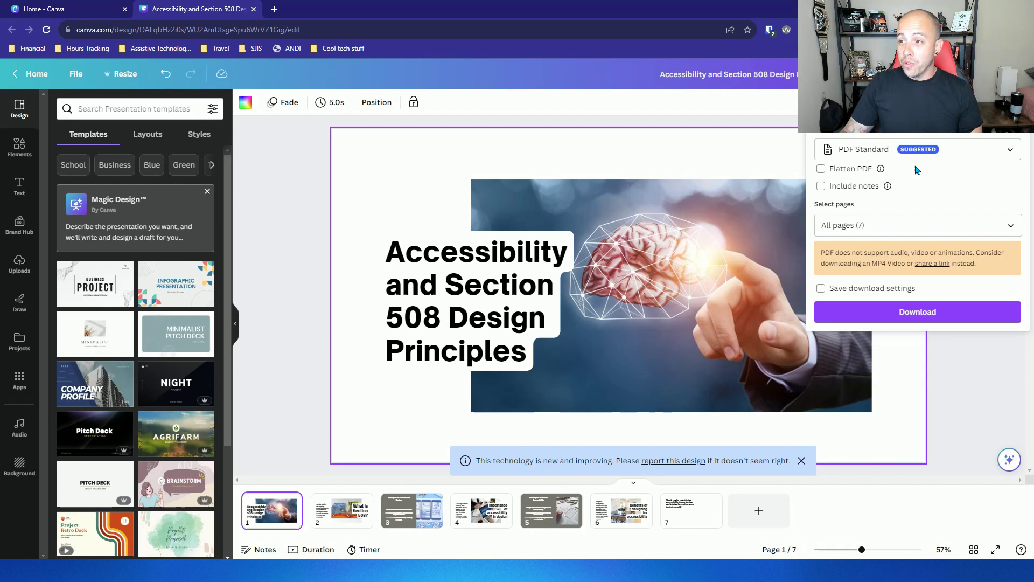
click(940, 153)
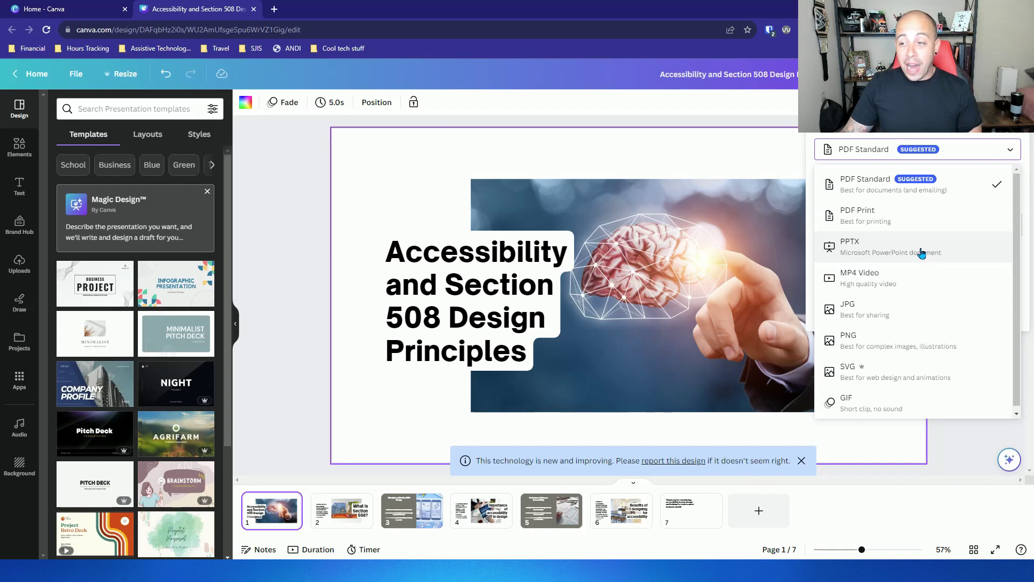
click(943, 191)
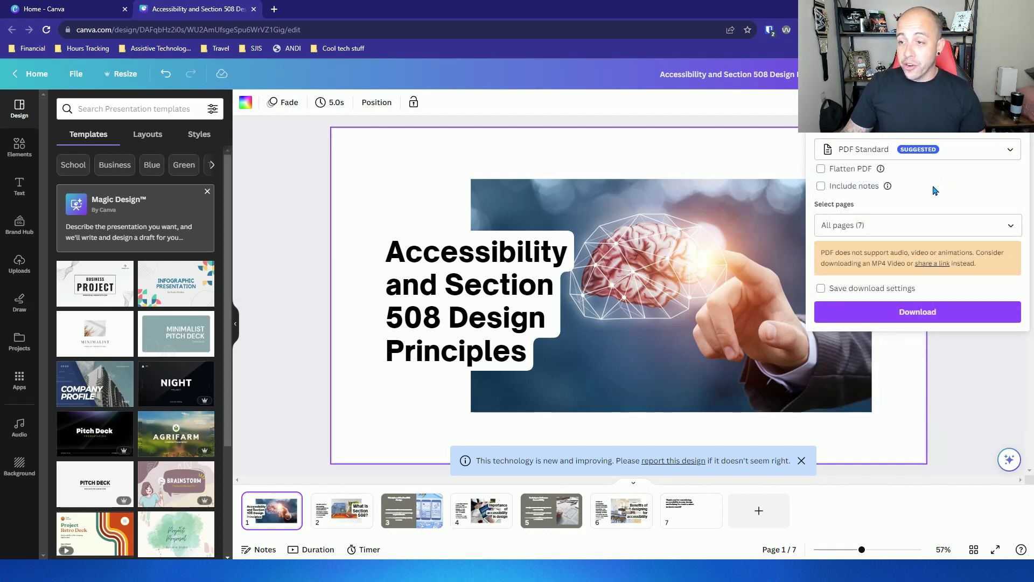
click(922, 313)
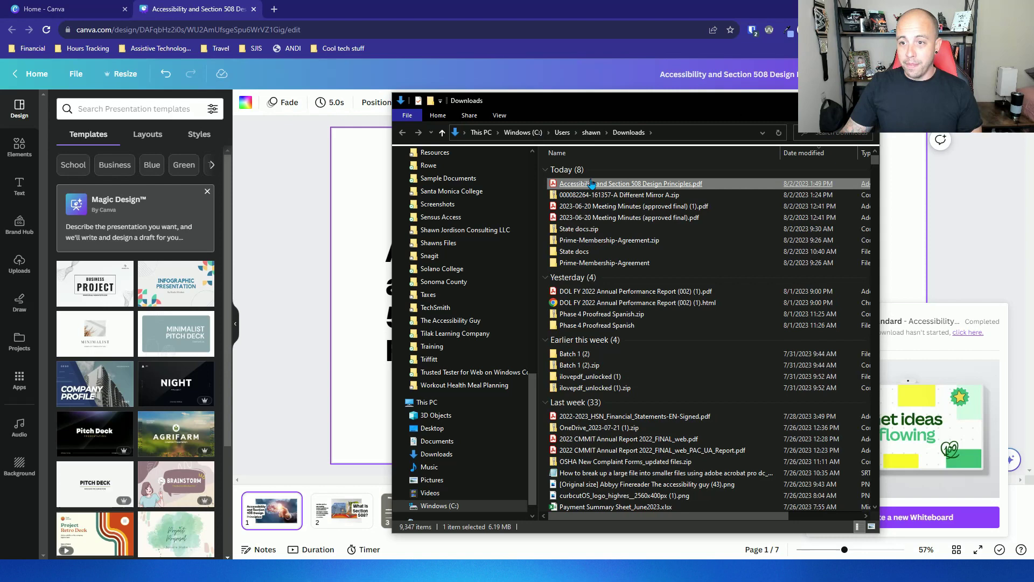
Step: Open the downloaded Accessibility and Section 508 Design Principles PDF in Adobe Acrobat Pro and show its accessibility tags
key(Return)
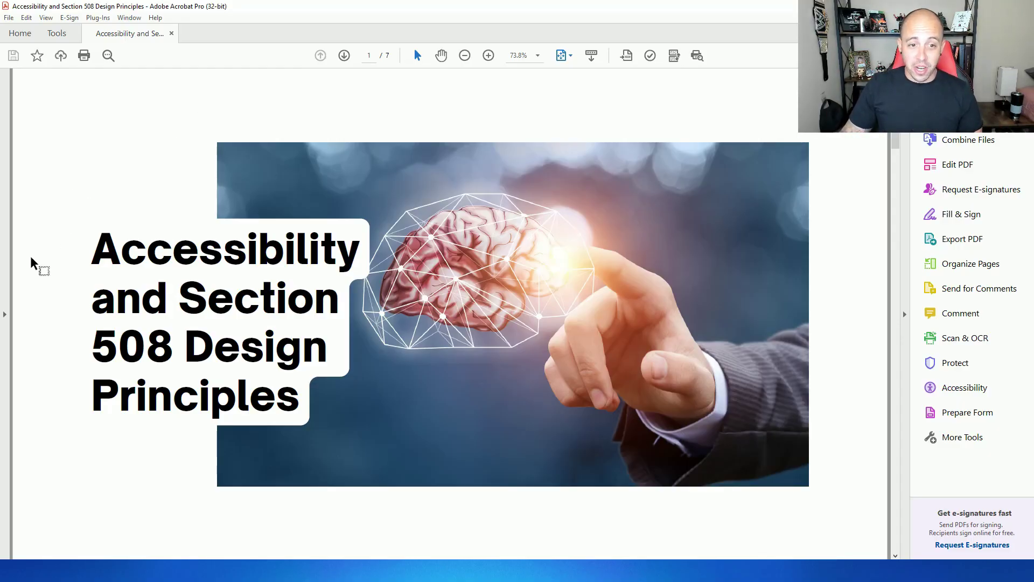
click(4, 313)
click(12, 238)
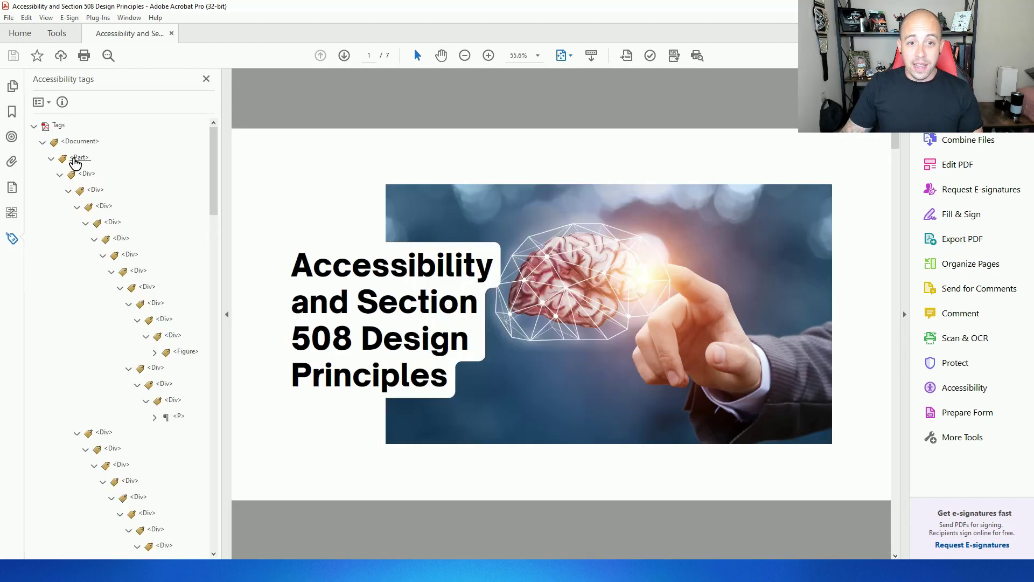
Step: Examine how the tag tree nests the first pages' figures and paragraphs inside Div tags, and return to the Document tag
click(77, 158)
key(Down)
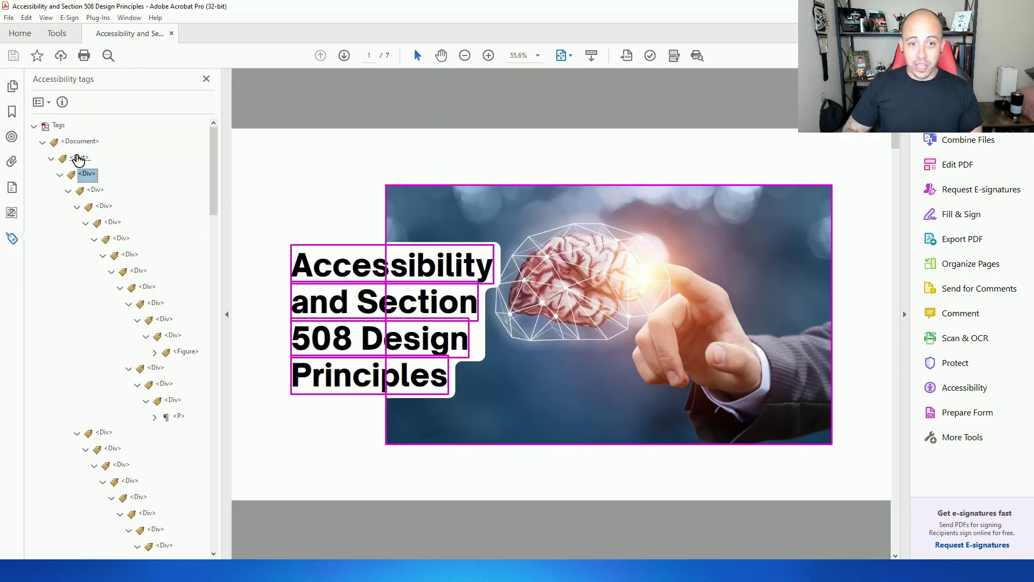
key(Down)
key(Down)
key(Down)
key(Down)
key(Down)
key(Down)
key(Down)
key(Down)
key(Down)
key(Down)
key(Down)
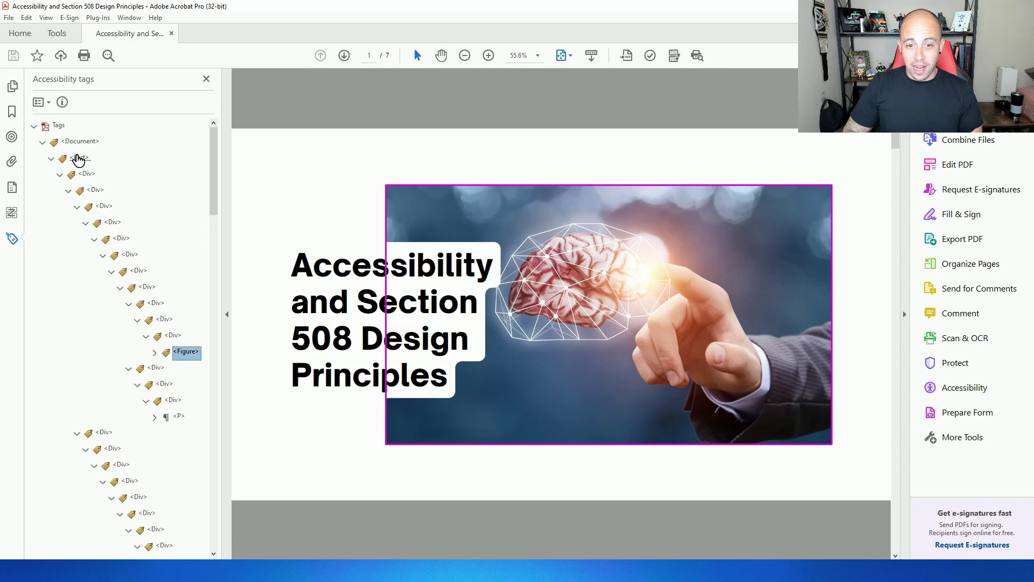
key(Down)
key(Down)
key(Down)
key(Down)
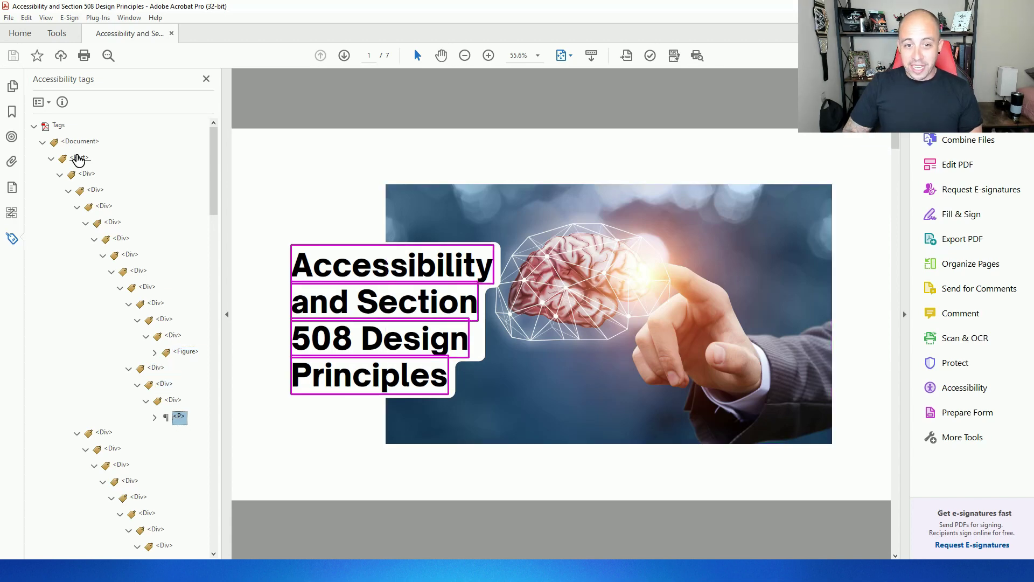
key(Down)
key(Down)
key(Down)
key(Down)
key(Down)
key(Down)
key(Down)
key(Down)
key(Down)
key(Down)
key(Down)
key(Down)
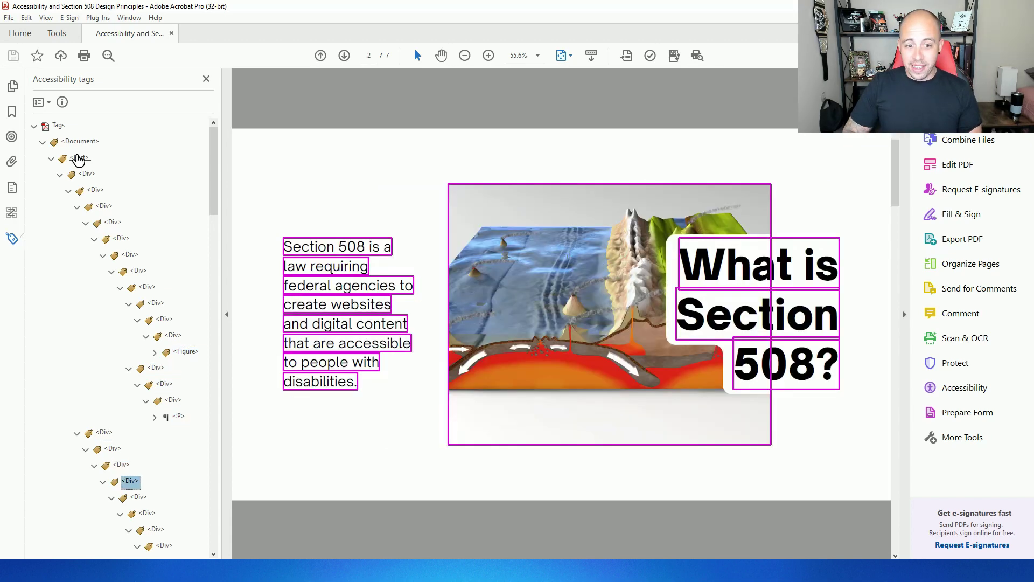
key(Up)
key(Up)
key(Up)
key(Up)
key(Up)
key(Up)
key(Up)
key(Up)
key(Up)
key(Up)
key(Up)
key(Up)
key(Up)
key(Up)
key(Up)
key(Up)
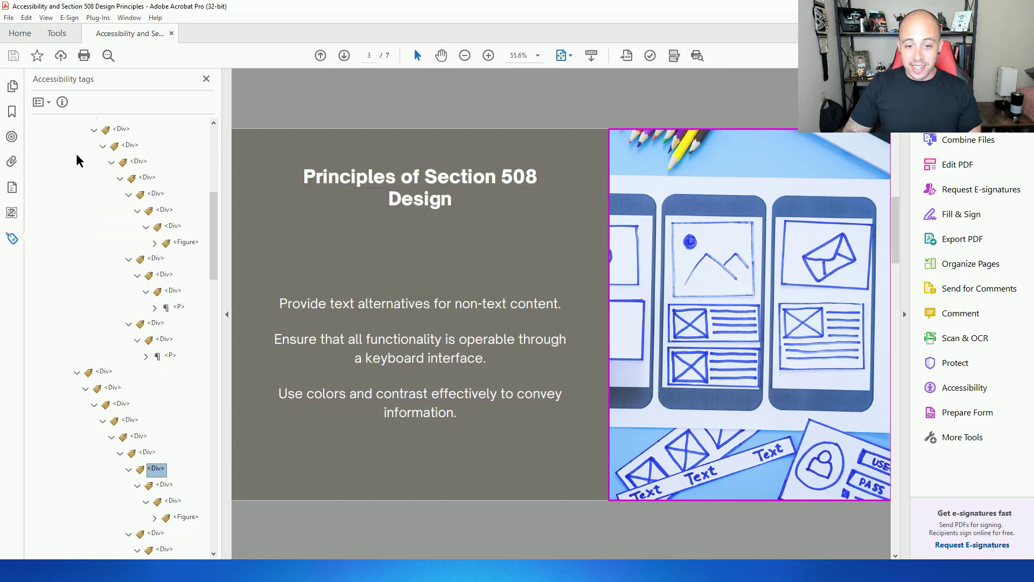
key(Home)
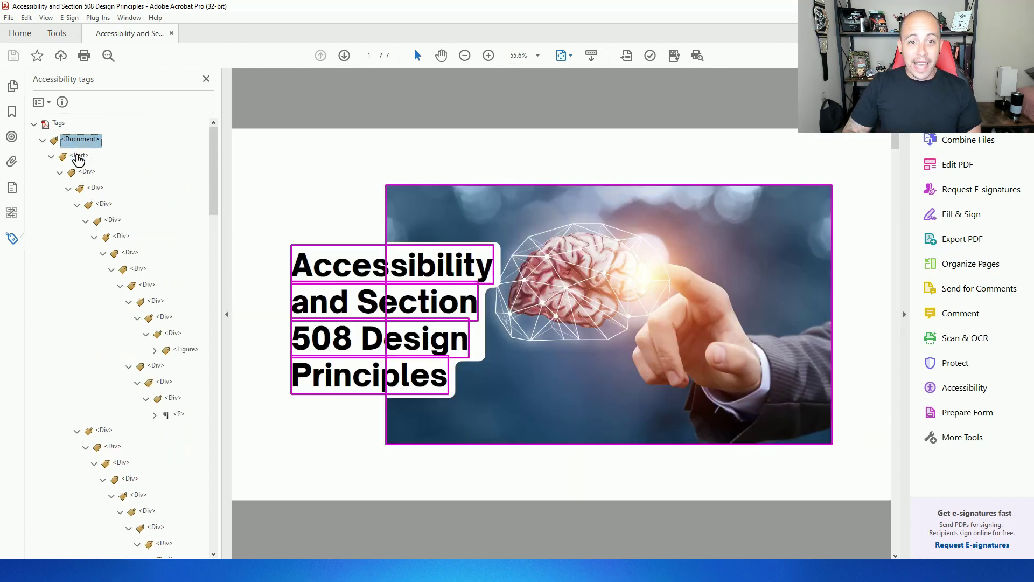
Step: Move the title page's Figure and P tags out of the nested Div tags to directly under the Document tag
key(Down)
key(Down)
key(Down)
key(Down)
key(Down)
key(Down)
key(Down)
key(Down)
key(Down)
key(Down)
key(Down)
key(Down)
key(Down)
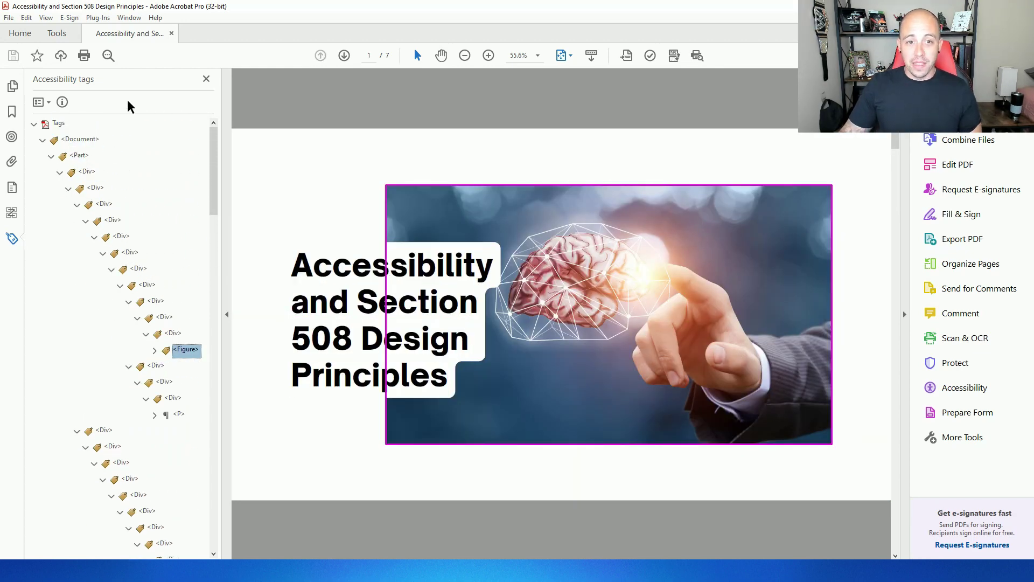
click(179, 415)
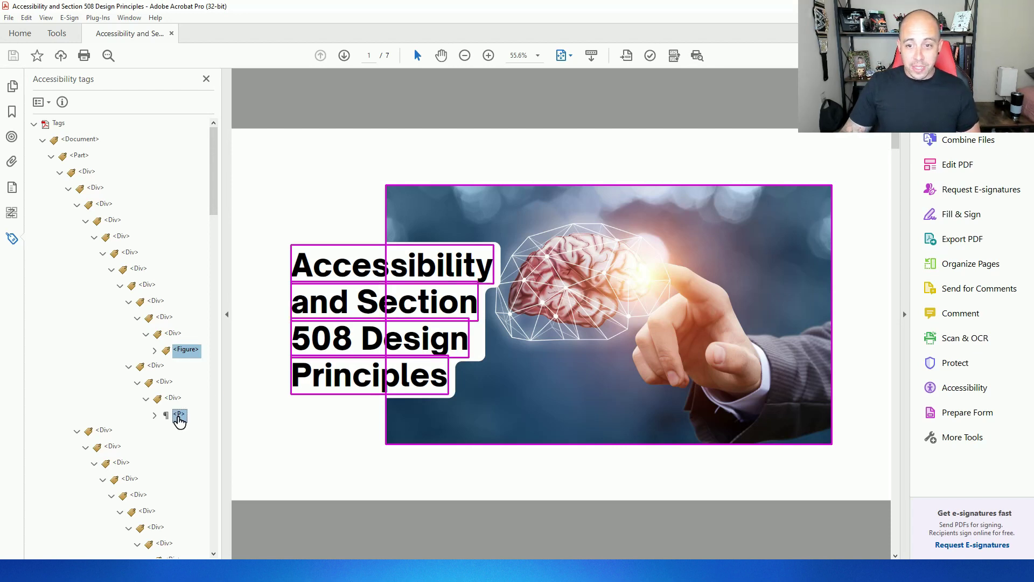
drag(187, 350, 69, 144)
Step: Move the remaining pages' Figure and P tags out of the nested Div tags to directly under Document, following the title page's P tag
click(80, 188)
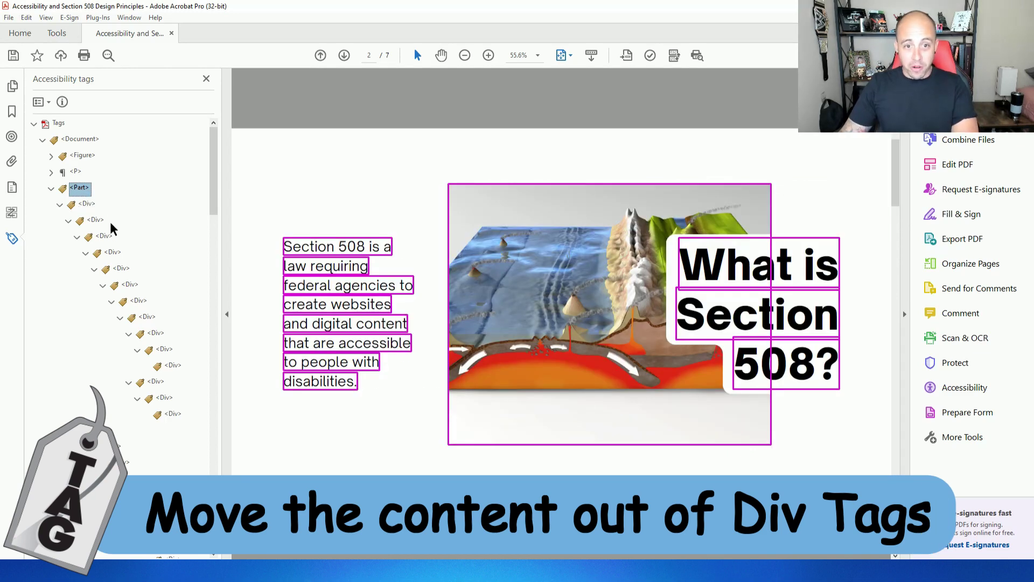
scroll(129, 315, down, 3)
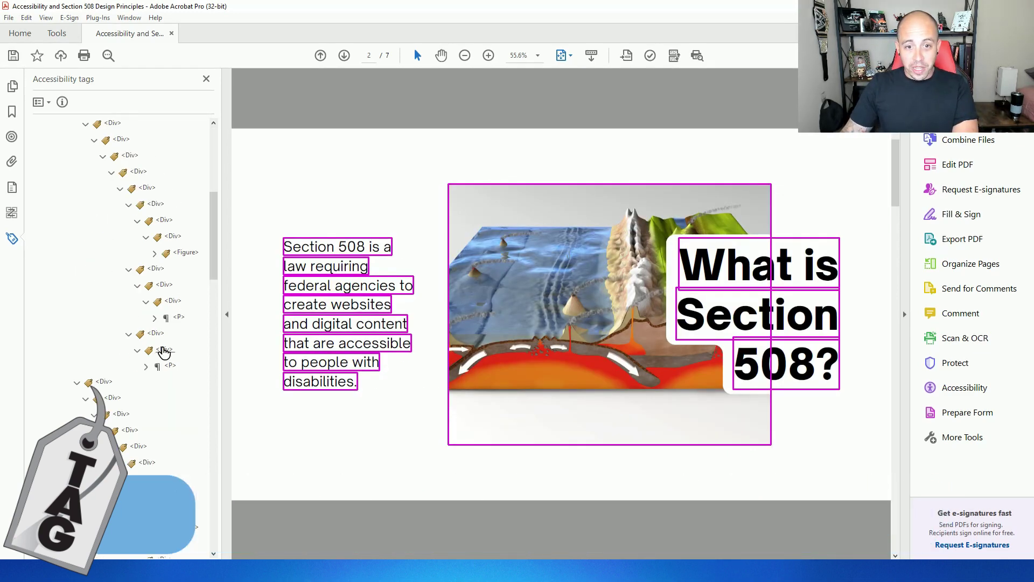
scroll(162, 351, down, 3)
click(183, 254)
ctrl+click(180, 318)
ctrl+click(170, 366)
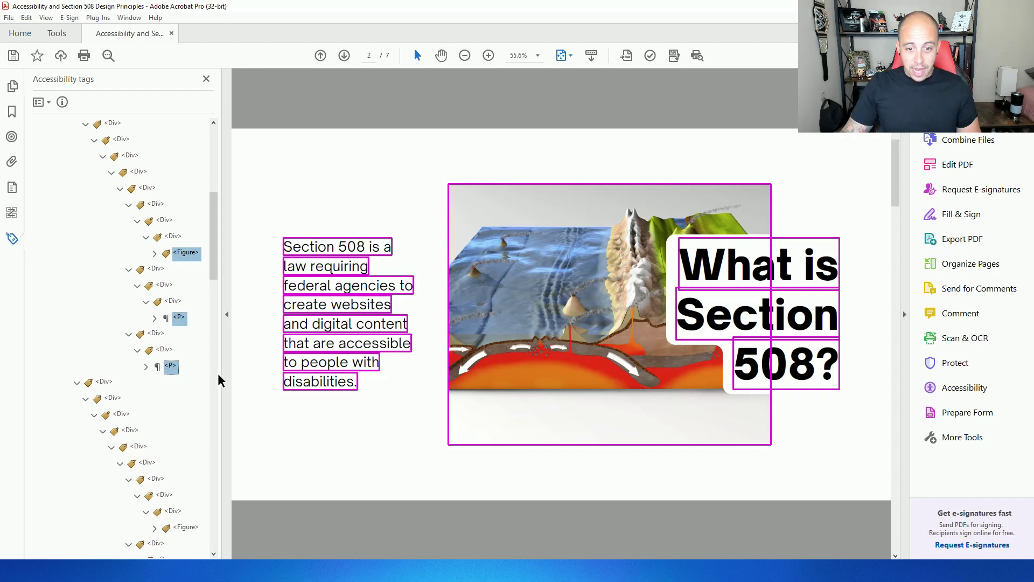
scroll(170, 407, down, 3)
ctrl+click(186, 365)
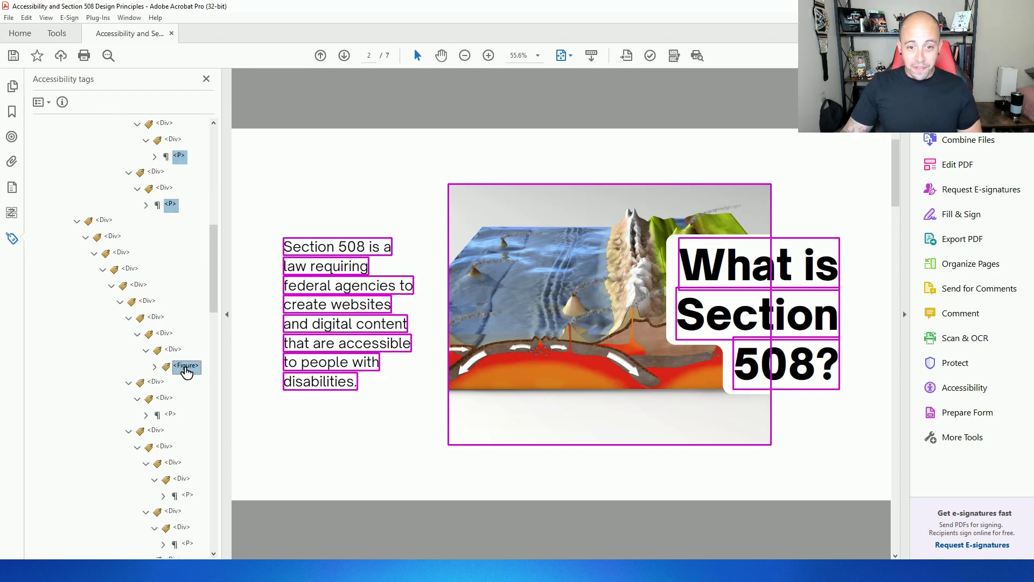
ctrl+click(170, 415)
scroll(178, 412, down, 3)
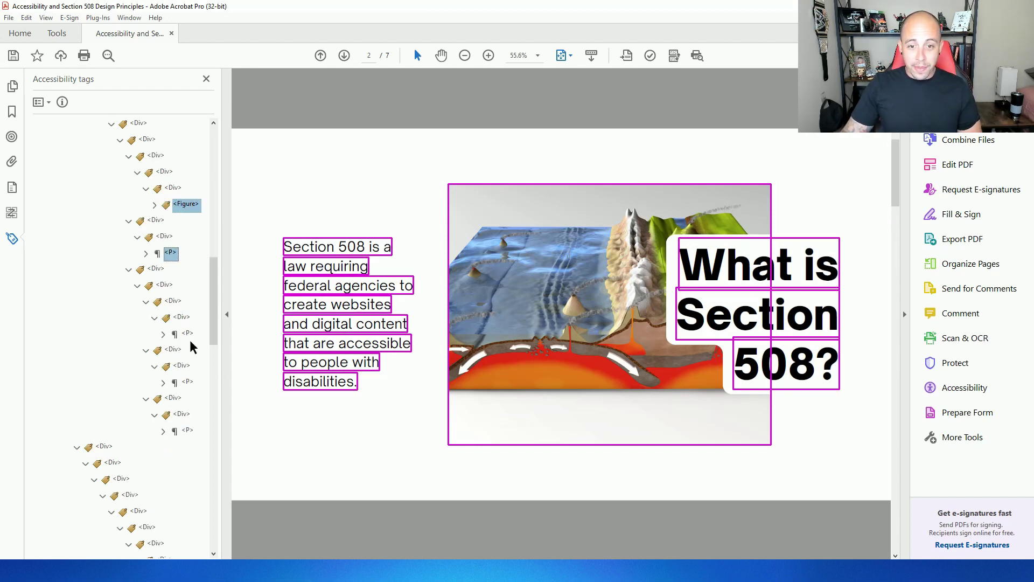
ctrl+click(188, 333)
ctrl+click(187, 381)
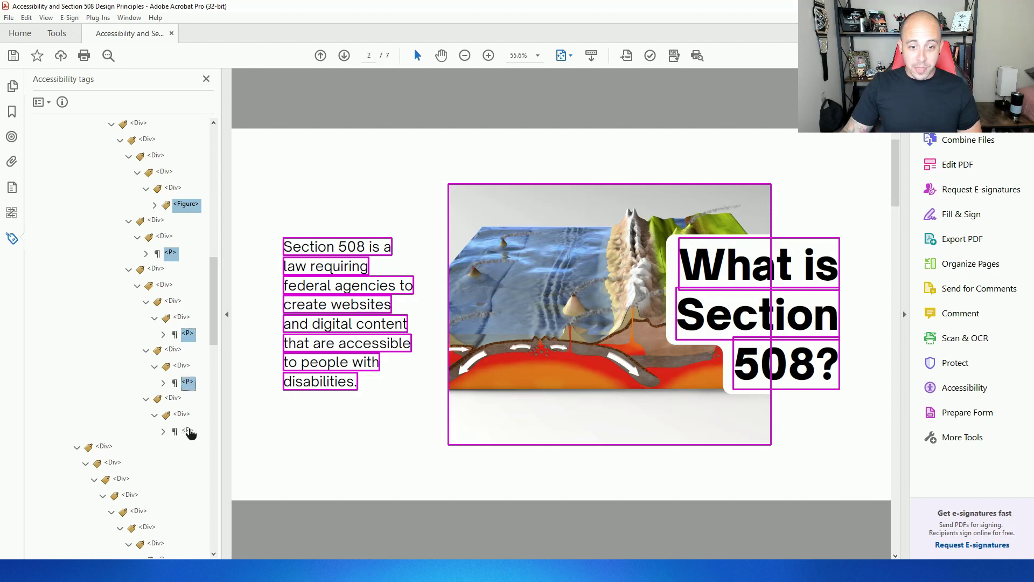
scroll(191, 429, down, 6)
ctrl+click(186, 269)
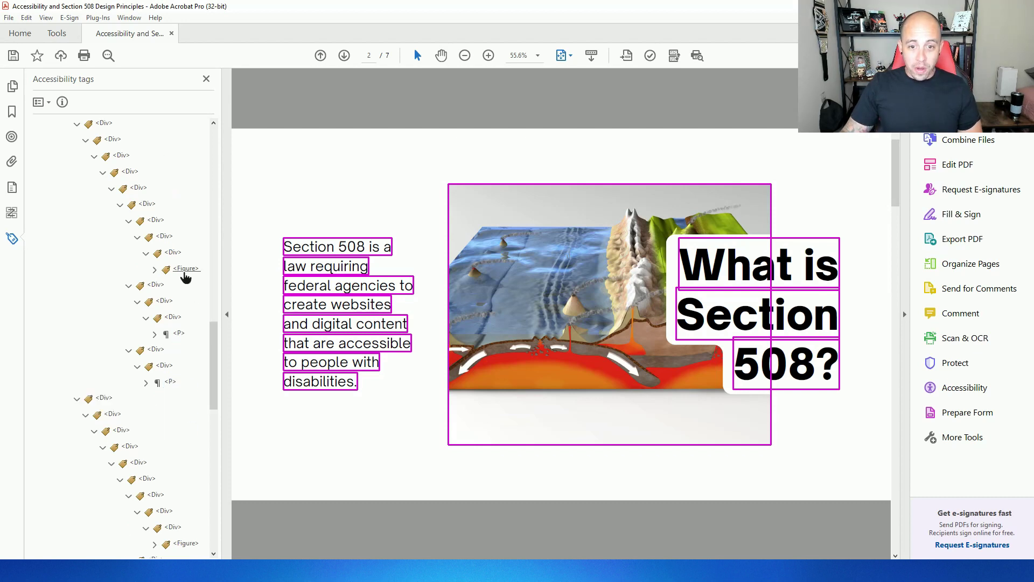
ctrl+click(184, 333)
ctrl+click(183, 381)
scroll(193, 371, down, 6)
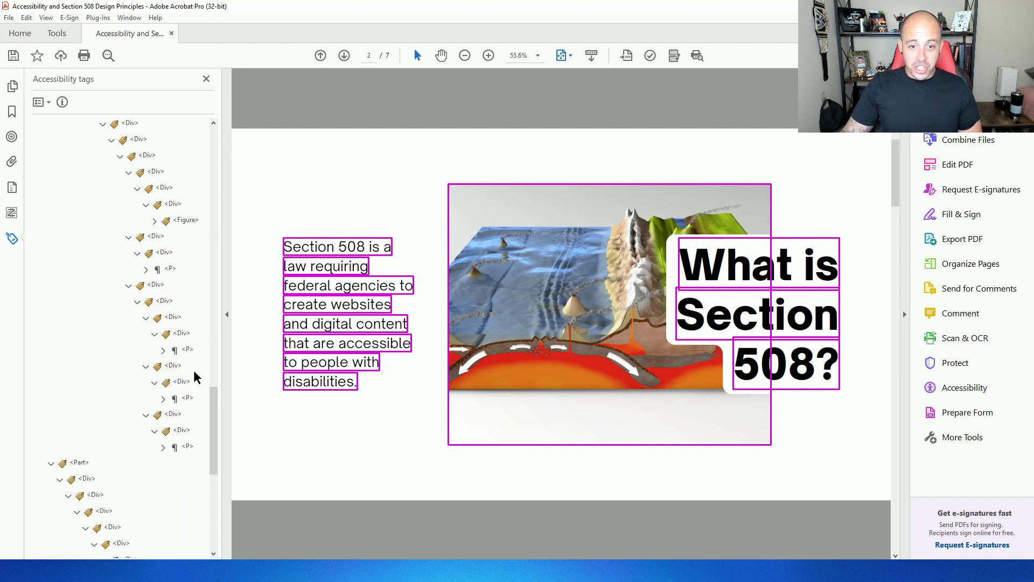
ctrl+click(186, 221)
ctrl+click(170, 268)
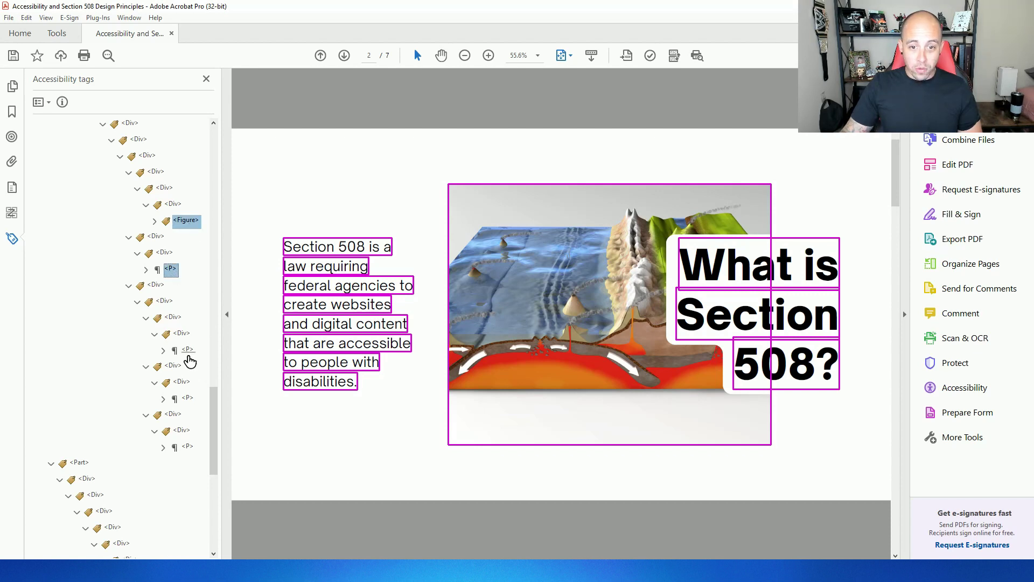
ctrl+click(188, 350)
ctrl+click(189, 447)
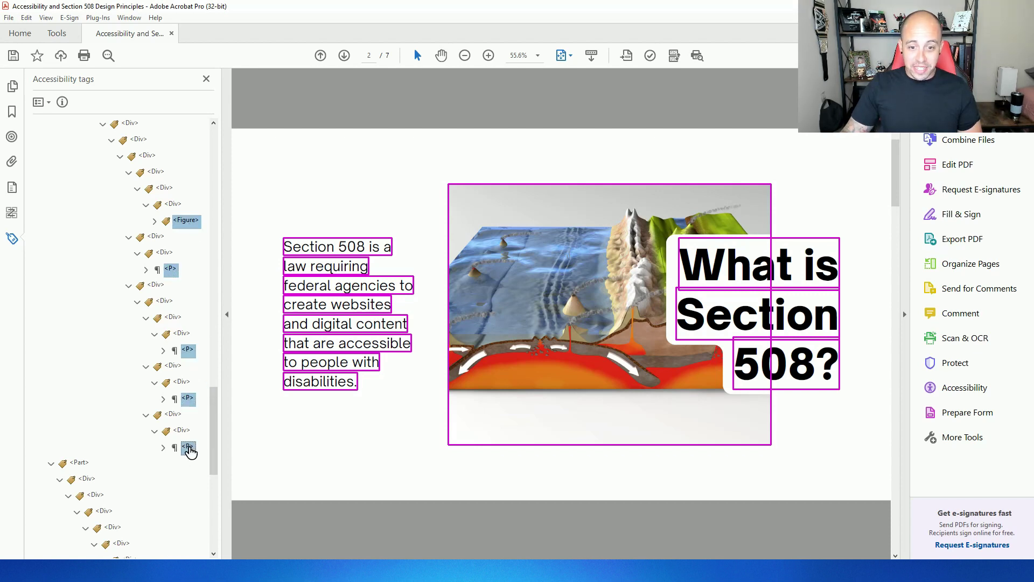
scroll(188, 447, down, 4)
ctrl+click(170, 547)
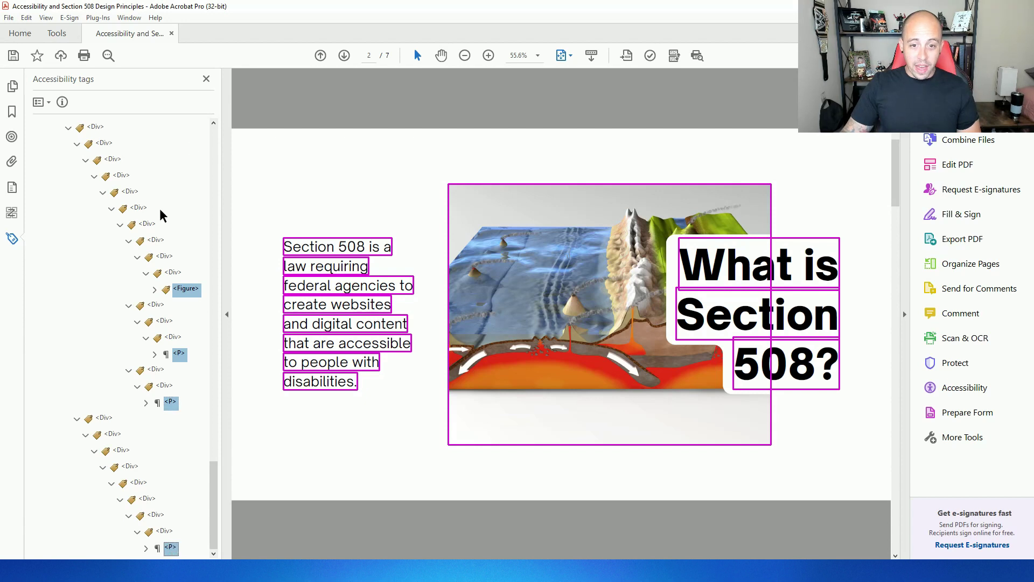
scroll(160, 208, up, 10)
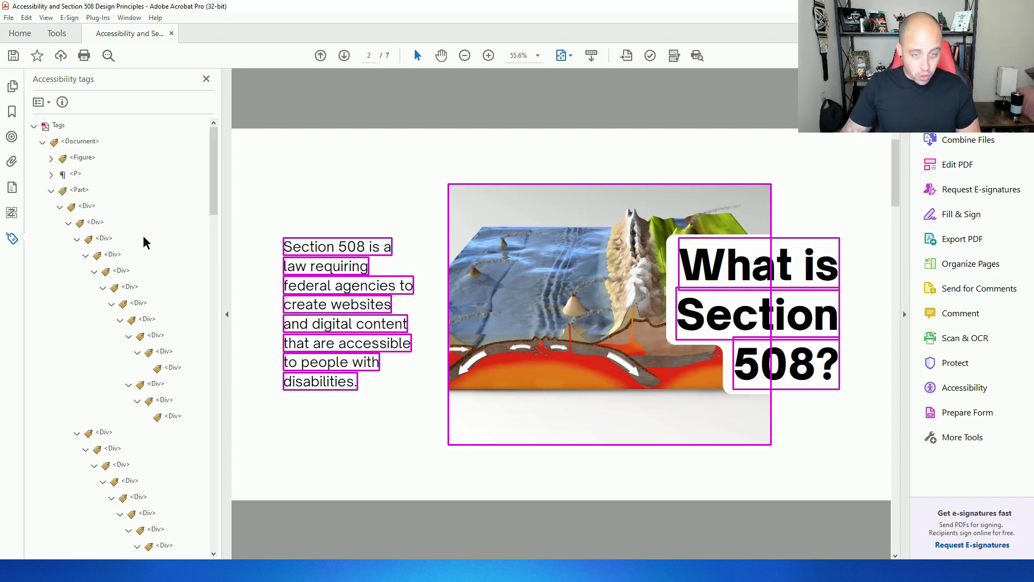
click(75, 173)
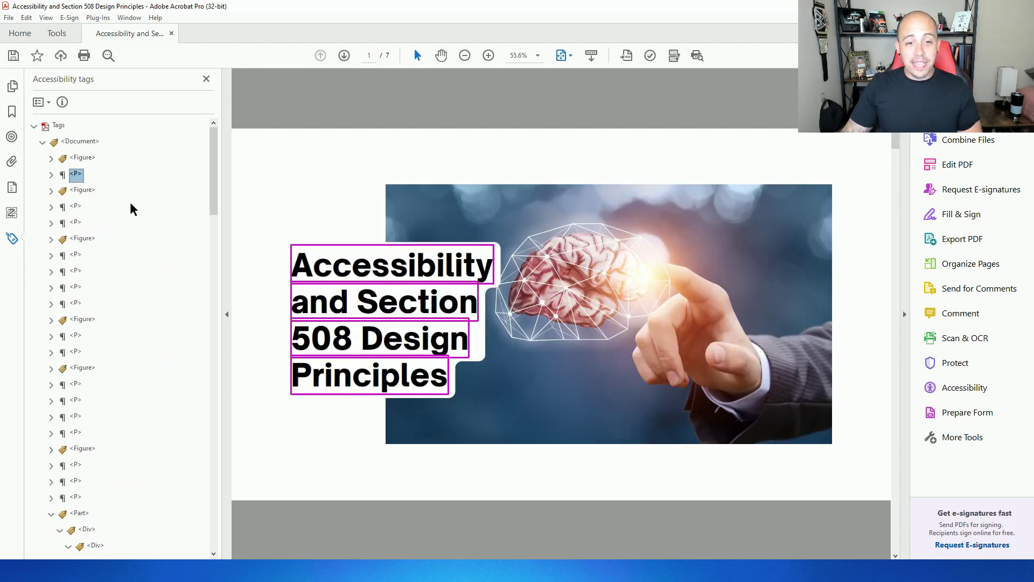
Step: Collapse the two leftover Part tags at the end of the tag tree and delete both with their nested Div tags
scroll(114, 267, down, 3)
click(80, 352)
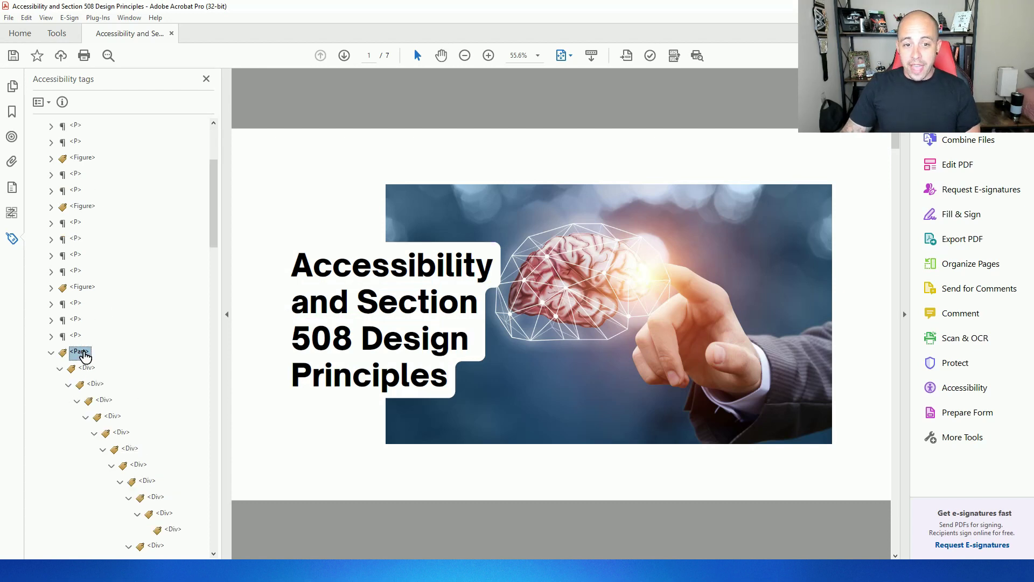
click(51, 353)
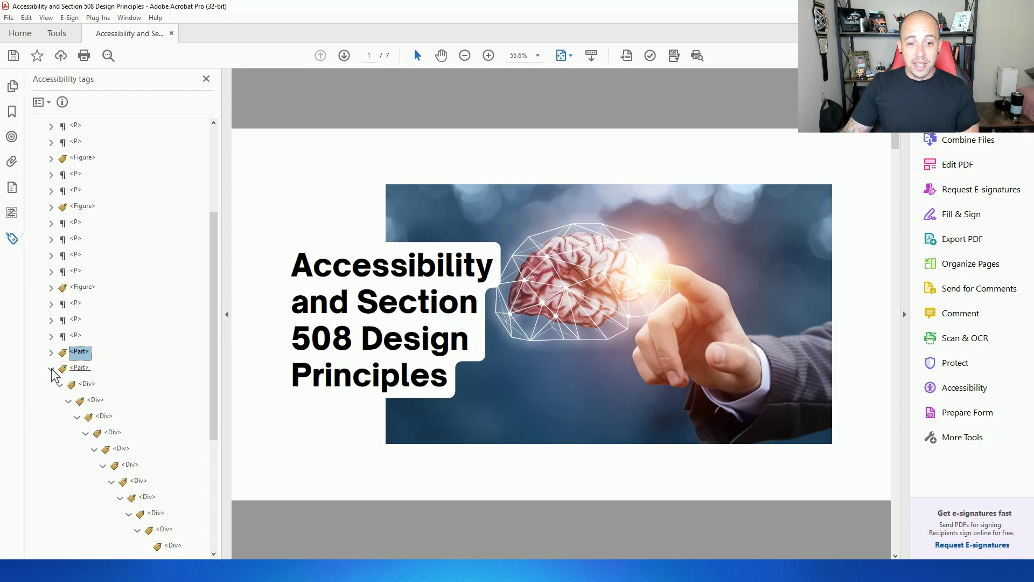
click(51, 369)
right_click(83, 513)
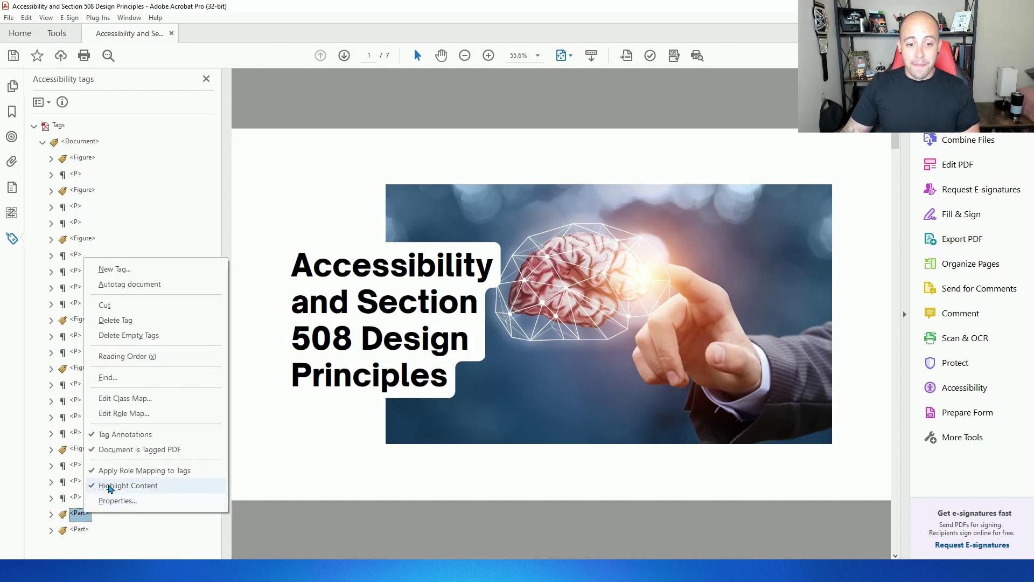
click(77, 530)
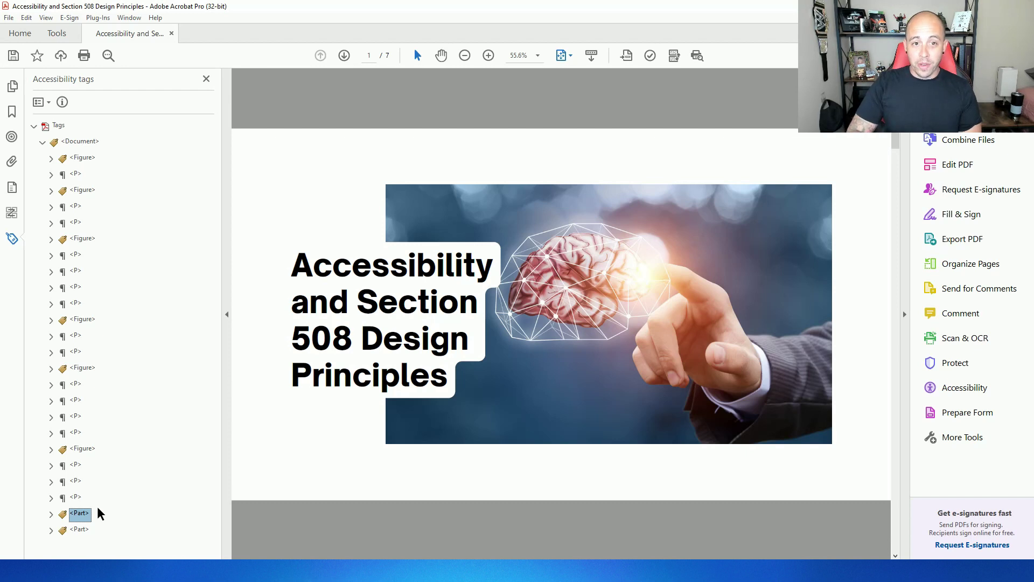
key(Delete)
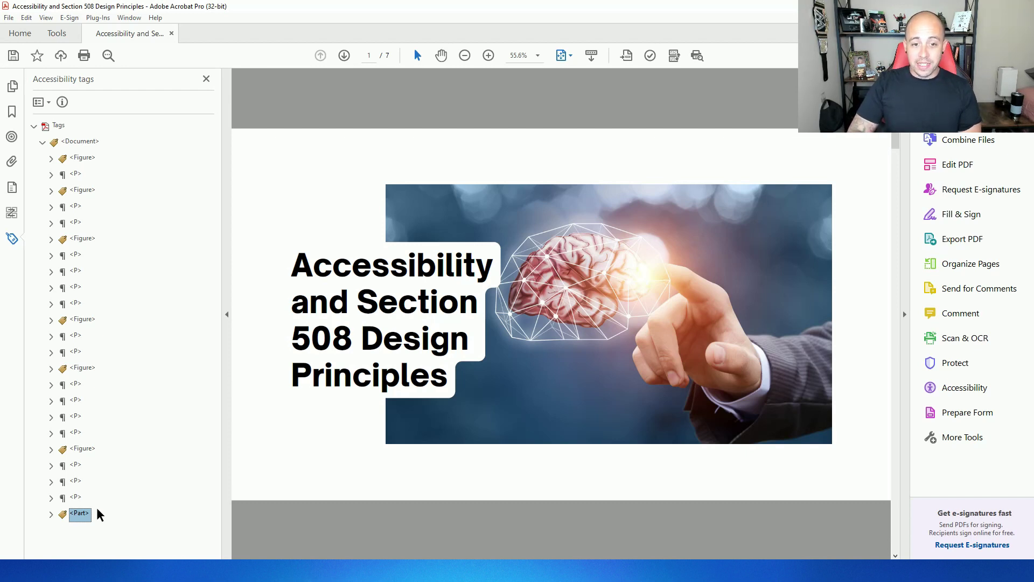
key(Delete)
Step: Move the title page's P tag above its Figure tag so the title is read first
click(96, 165)
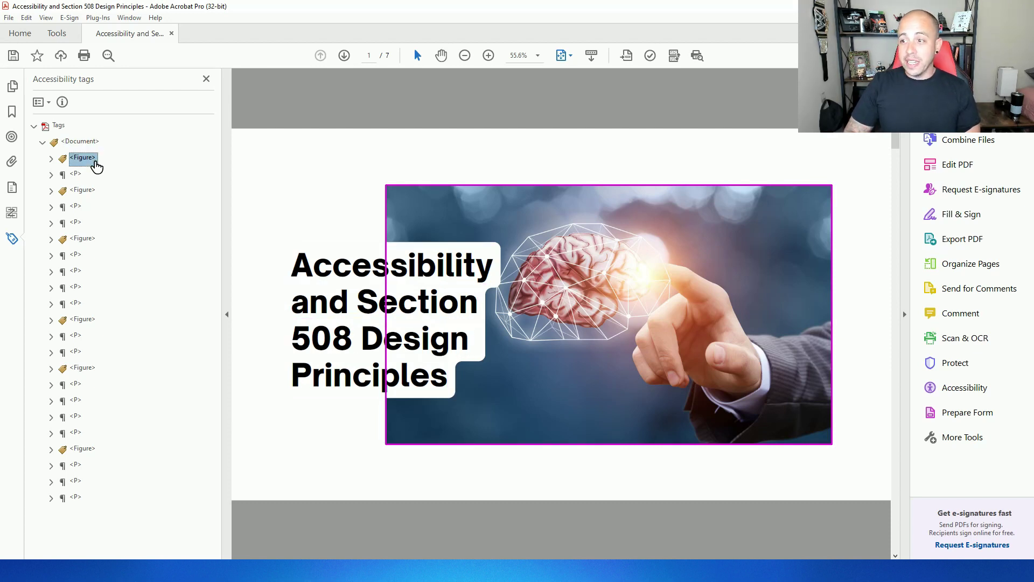
key(Down)
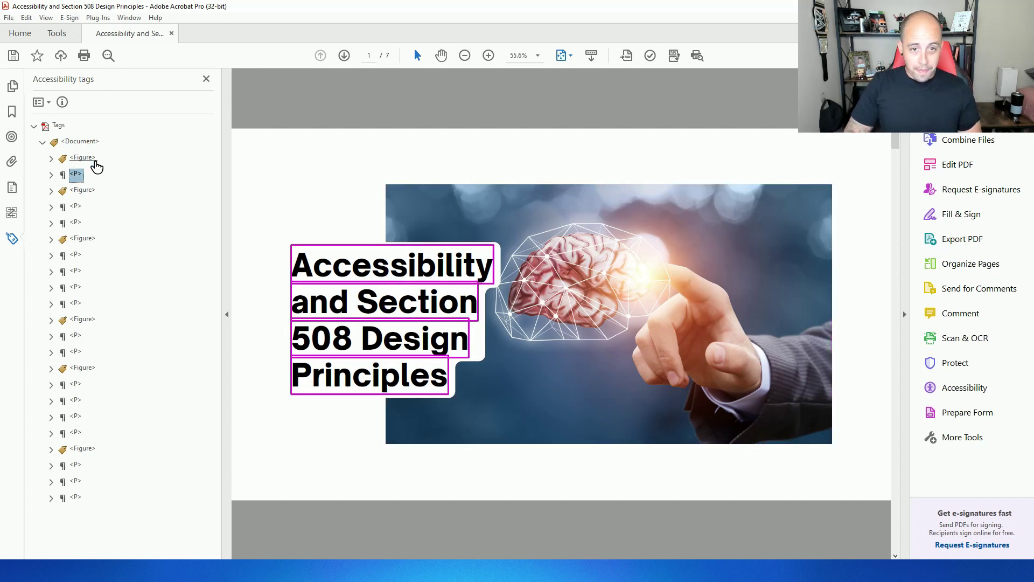
key(Up)
key(Down)
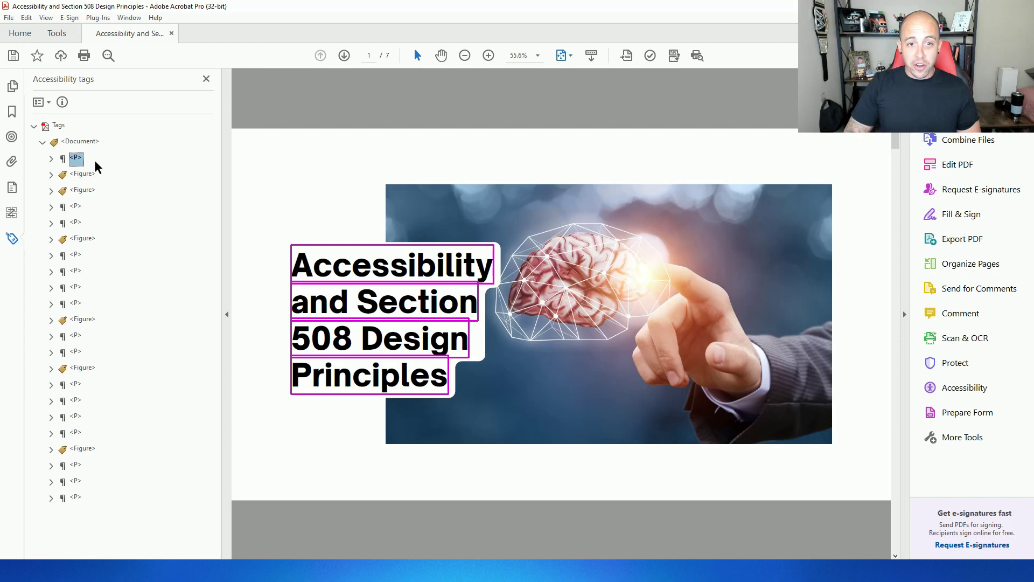
Step: Move the P tag of page 2's "What is Section 508?" heading above that page's Figure tag
key(Down)
key(Down)
key(Down)
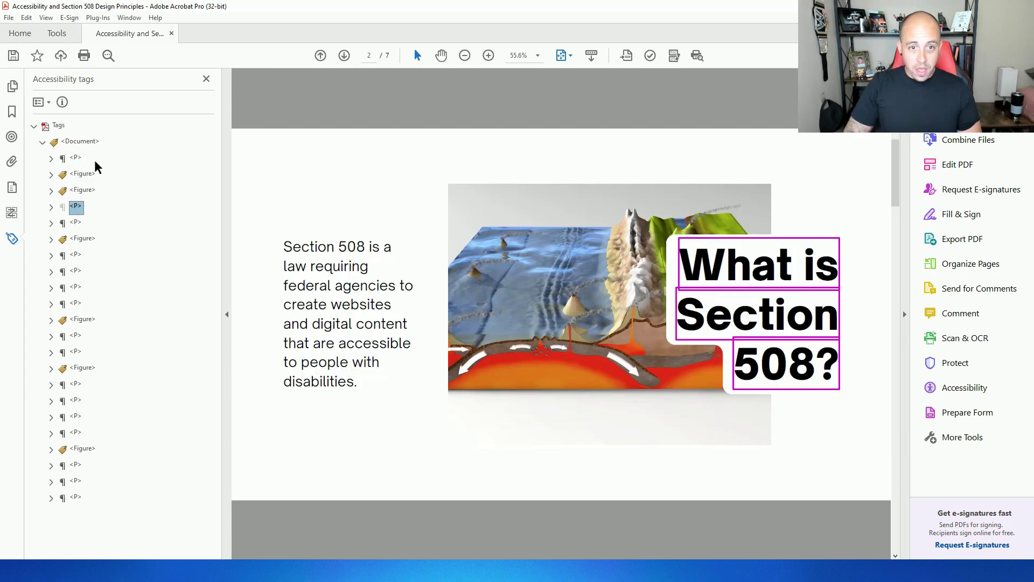
key(Up)
key(Up)
key(Up)
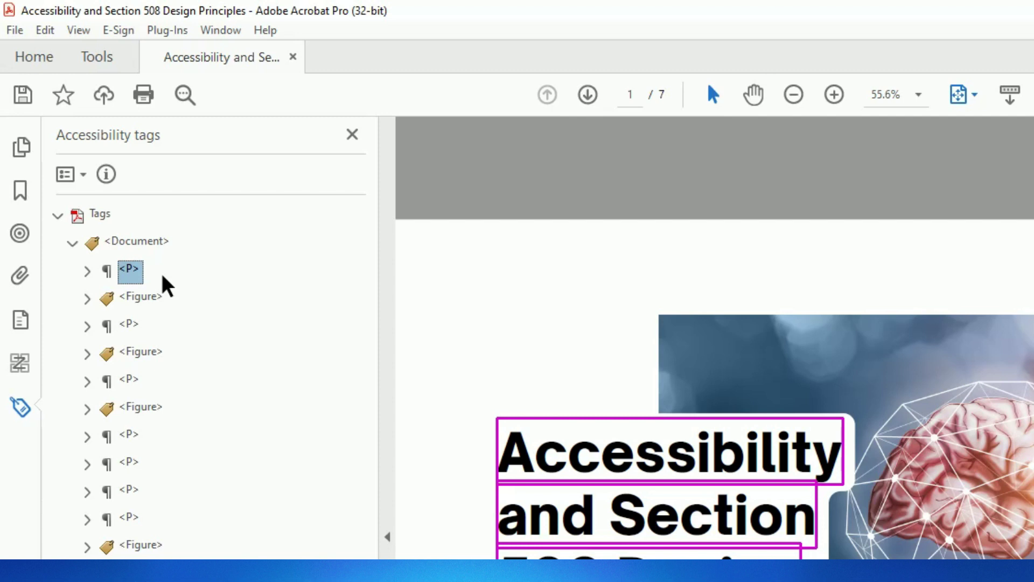
Step: Change the title page's P tag to H1
click(163, 277)
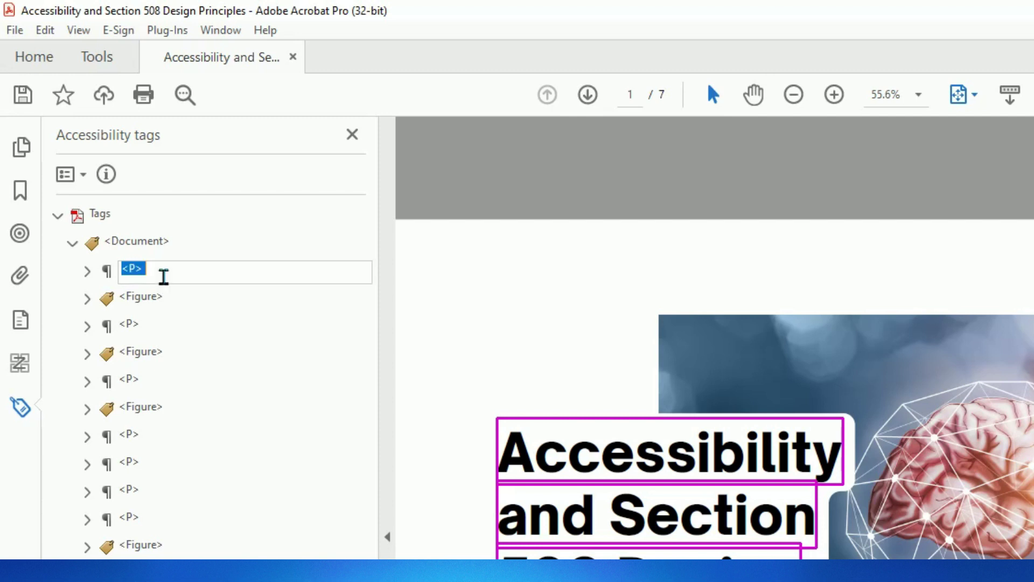
click(164, 277)
key(Left)
key(BackSpace)
text(H1)
key(Return)
Step: Check the alternate text of the title page's Figure tag in its object properties against the image
click(139, 298)
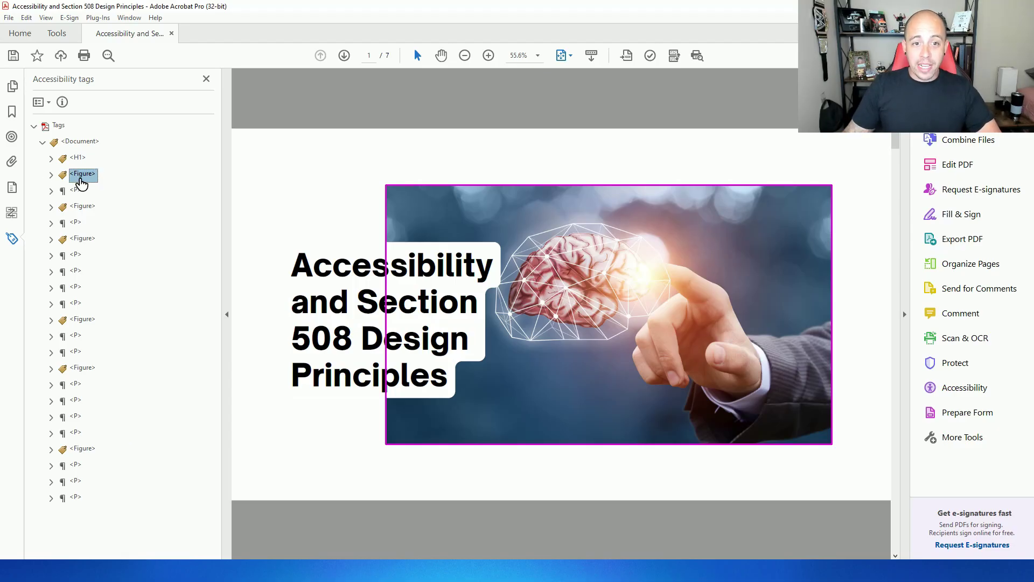
right_click(81, 183)
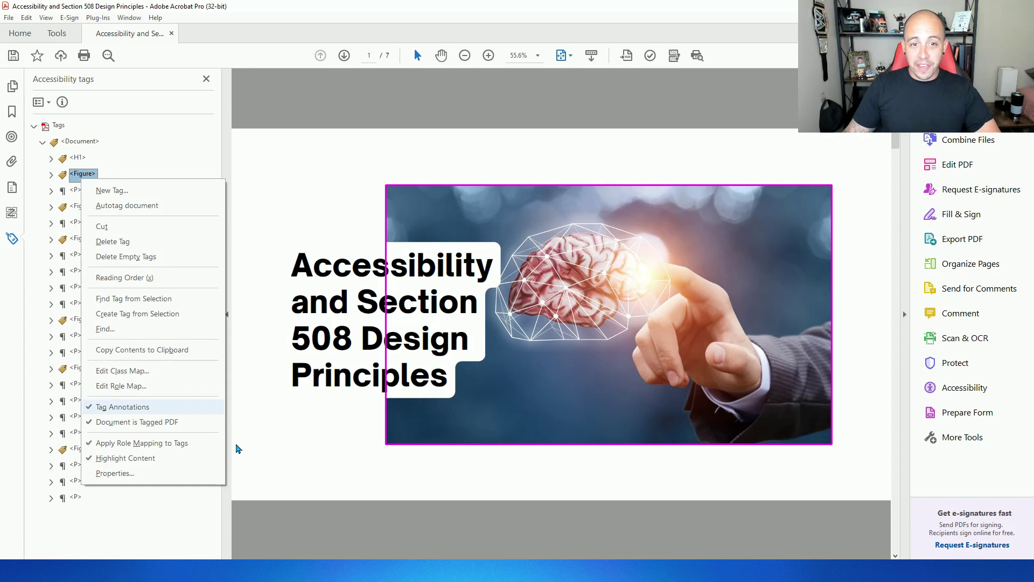
click(171, 474)
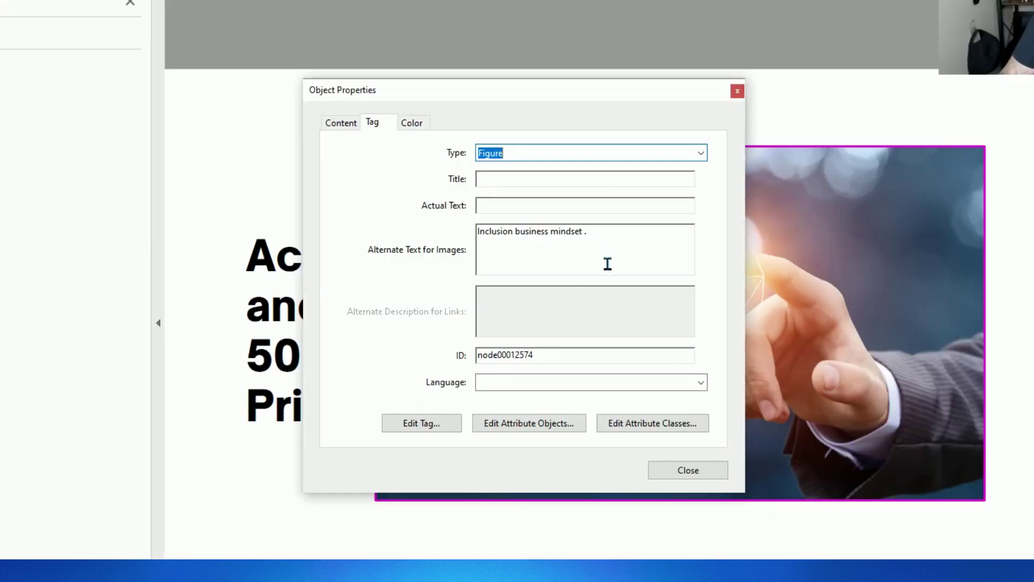
drag(560, 272, 378, 265)
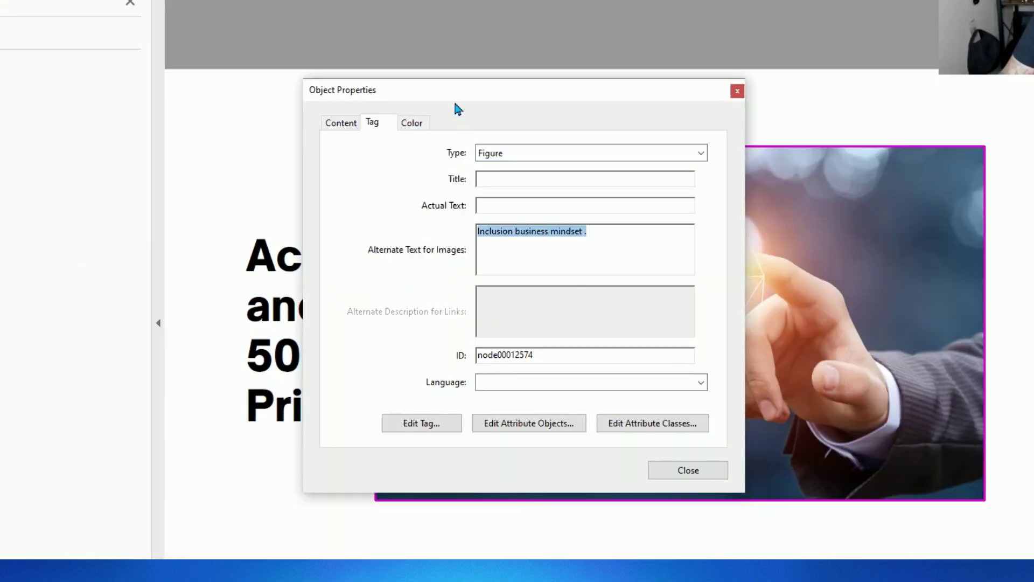
drag(455, 97, 728, 65)
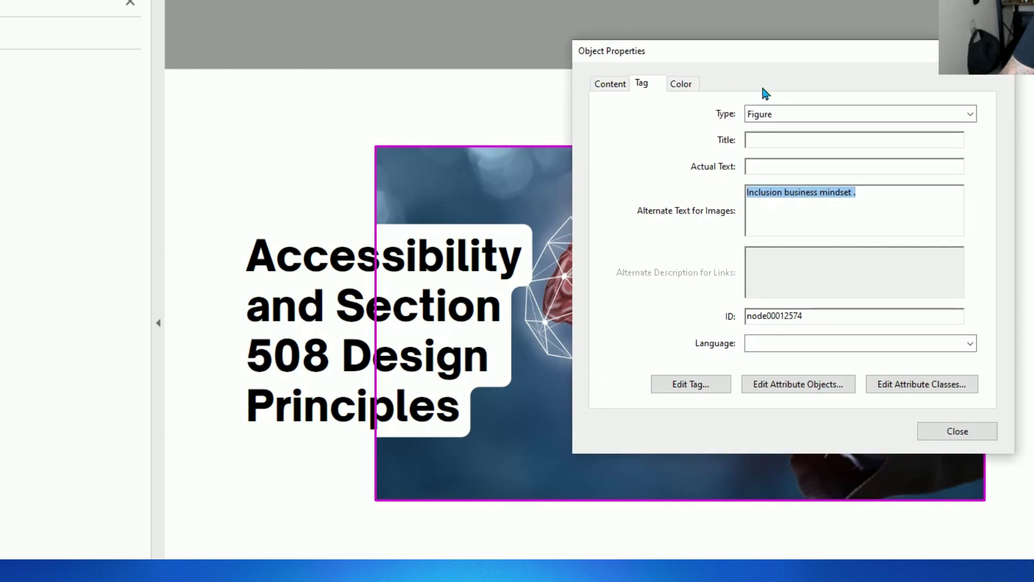
click(973, 434)
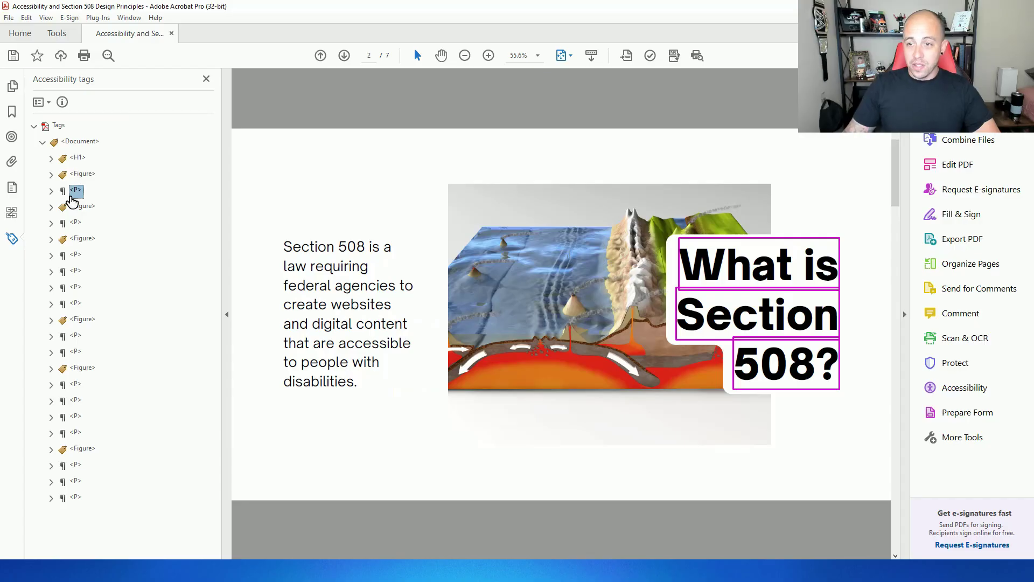
Step: Change the P tag of the "What is Section 508?" heading to H2
click(74, 191)
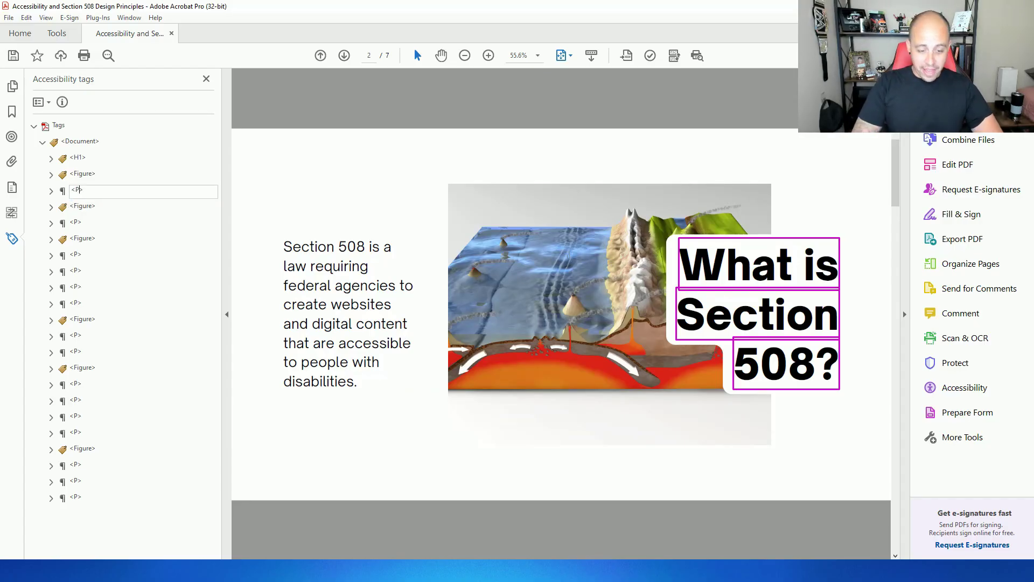
text(H2)
key(Return)
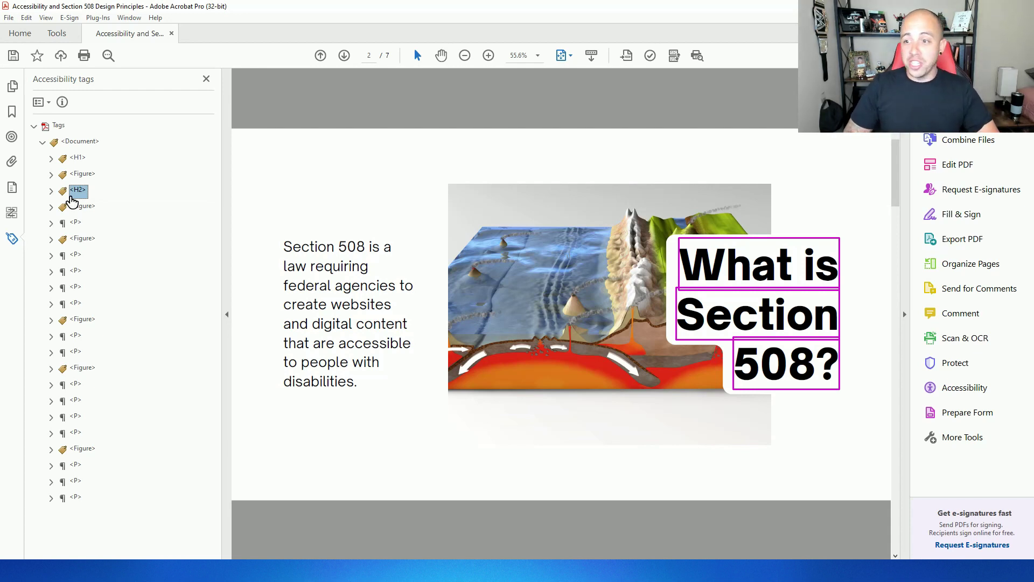
Step: Move page 2's body paragraph P tag above its Figure tag, directly after the H2
click(72, 201)
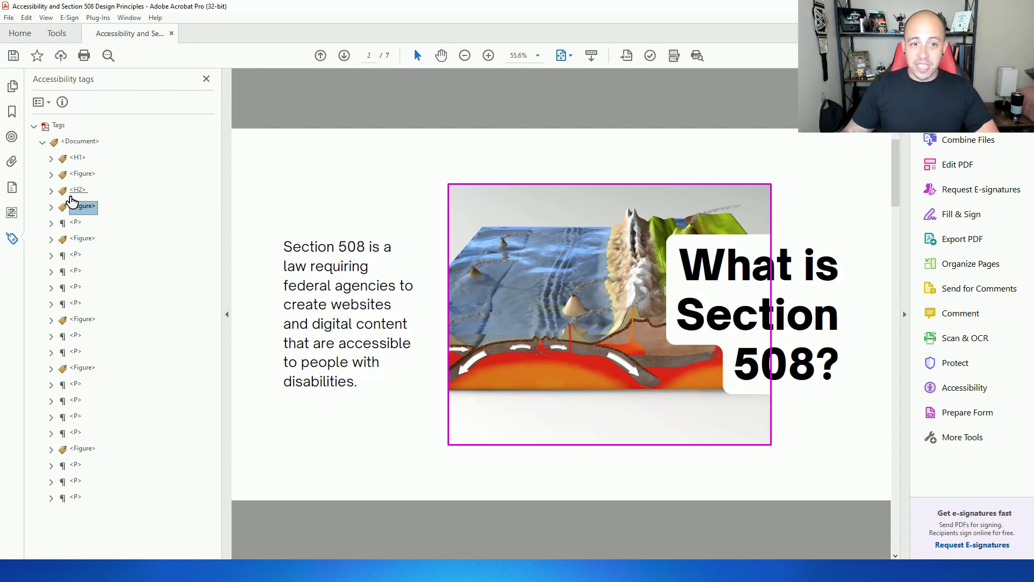
key(Down)
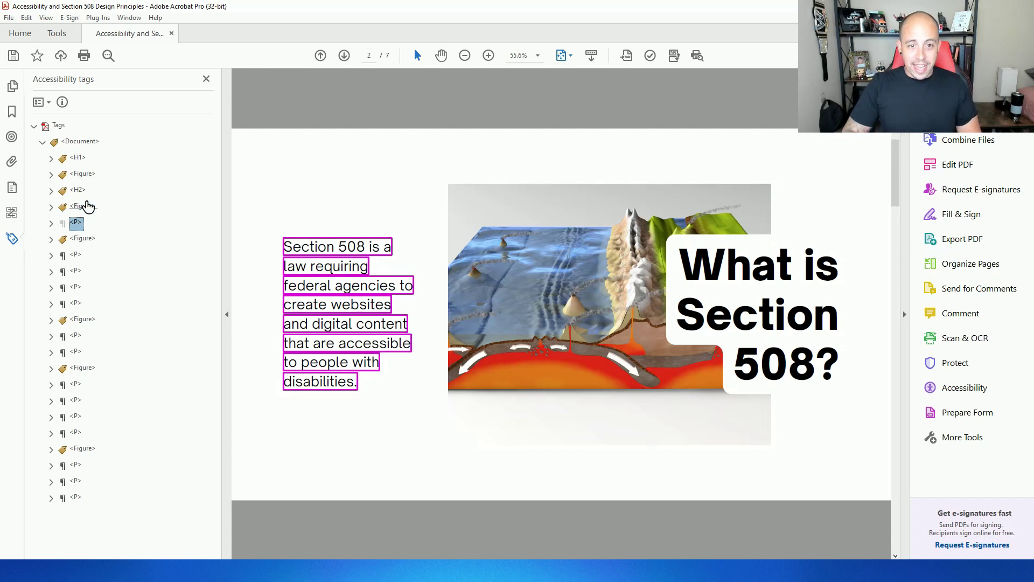
key(Up)
key(Up)
key(Up)
key(Down)
key(Down)
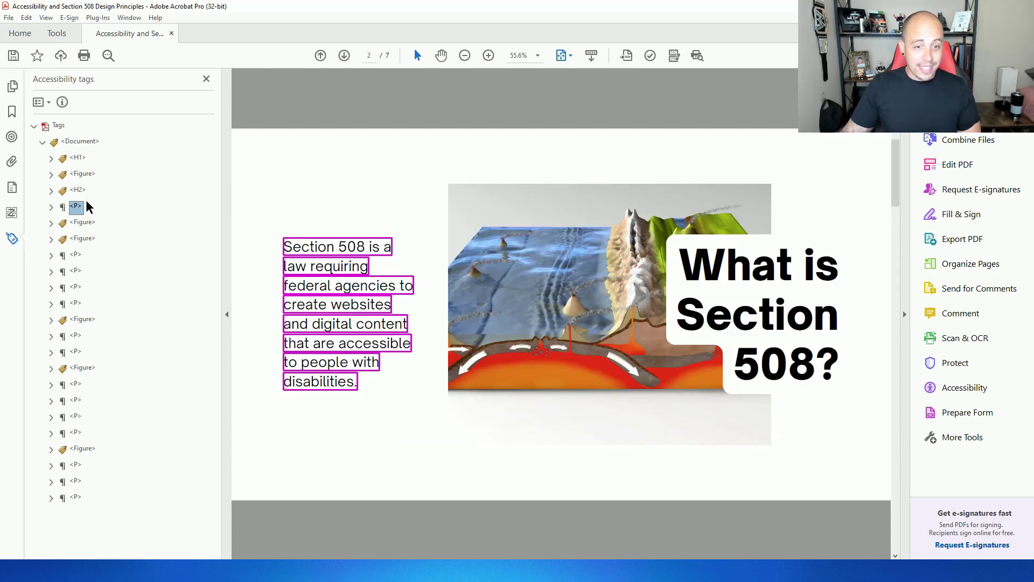
Step: Check the alternate text of page 2's Figure tag in its object properties against the image
right_click(81, 225)
click(182, 527)
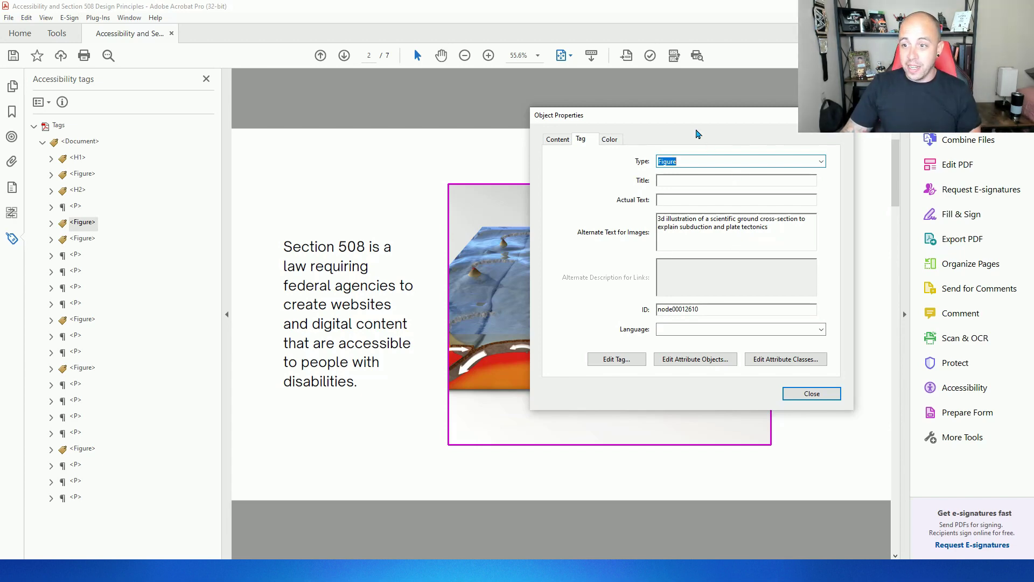
drag(693, 124, 644, 147)
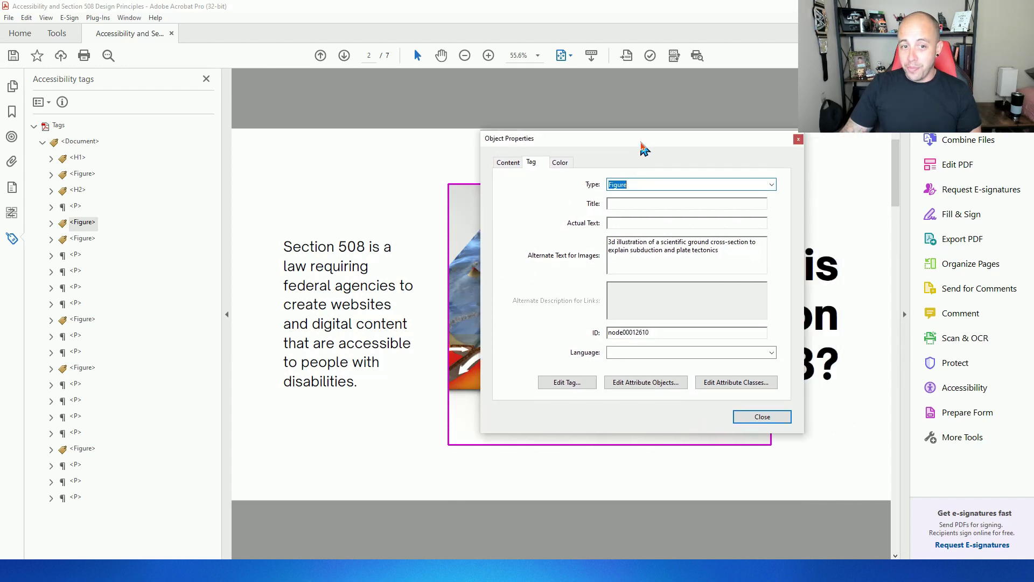
click(762, 418)
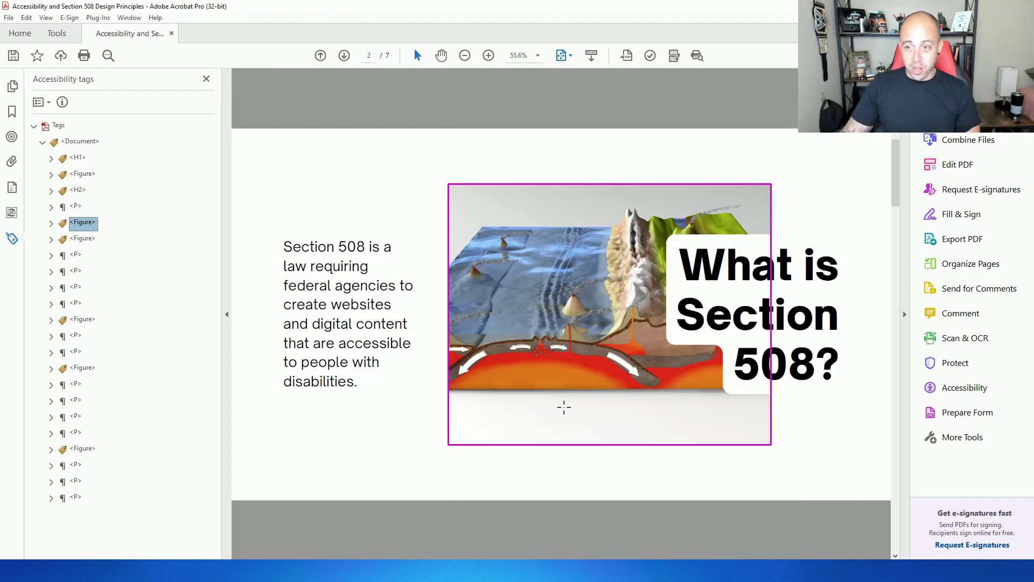
Step: Change page 2's image to a Page artifact and delete its emptied Figure tag
click(51, 223)
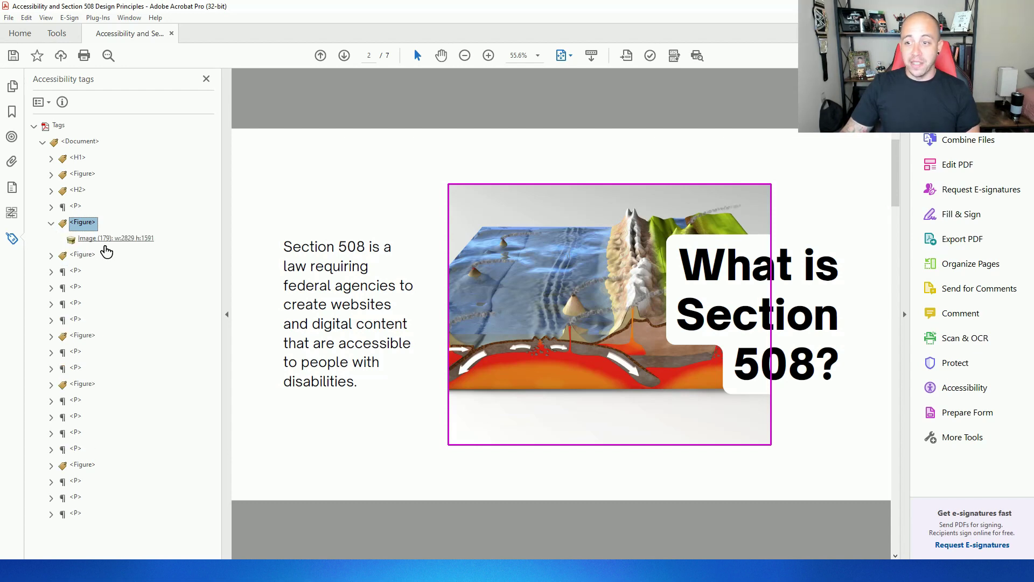
click(97, 243)
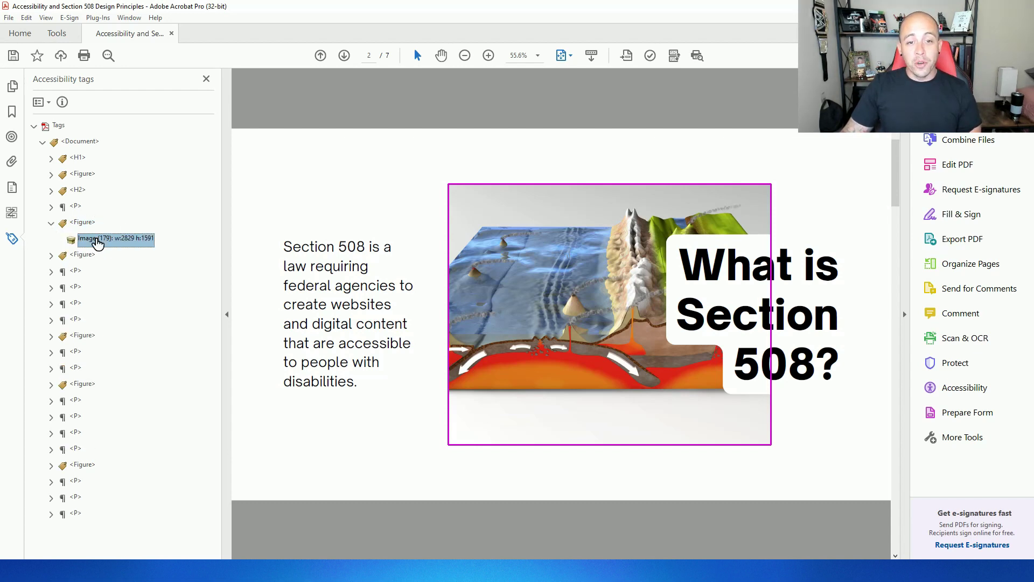
right_click(97, 242)
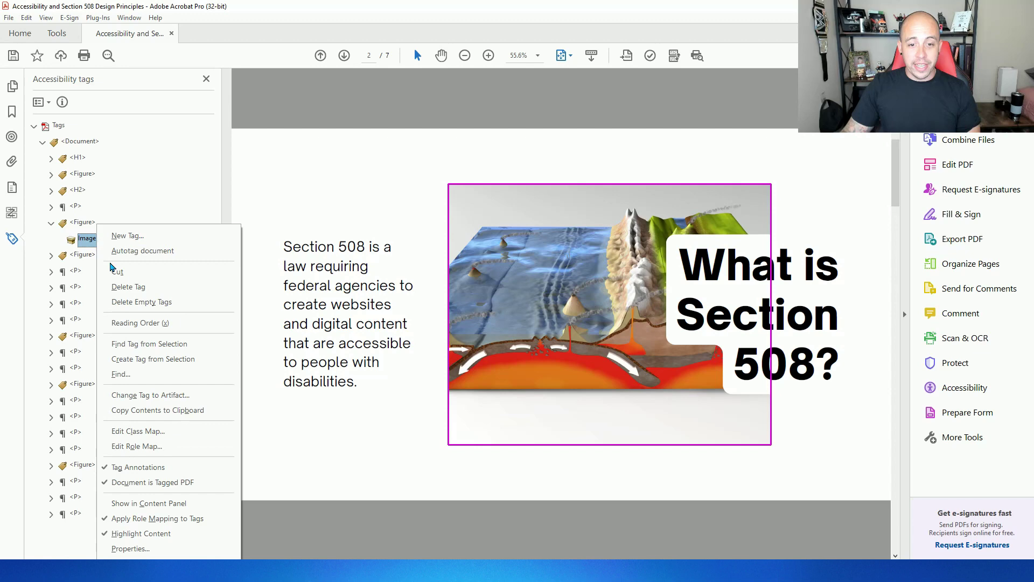
click(167, 395)
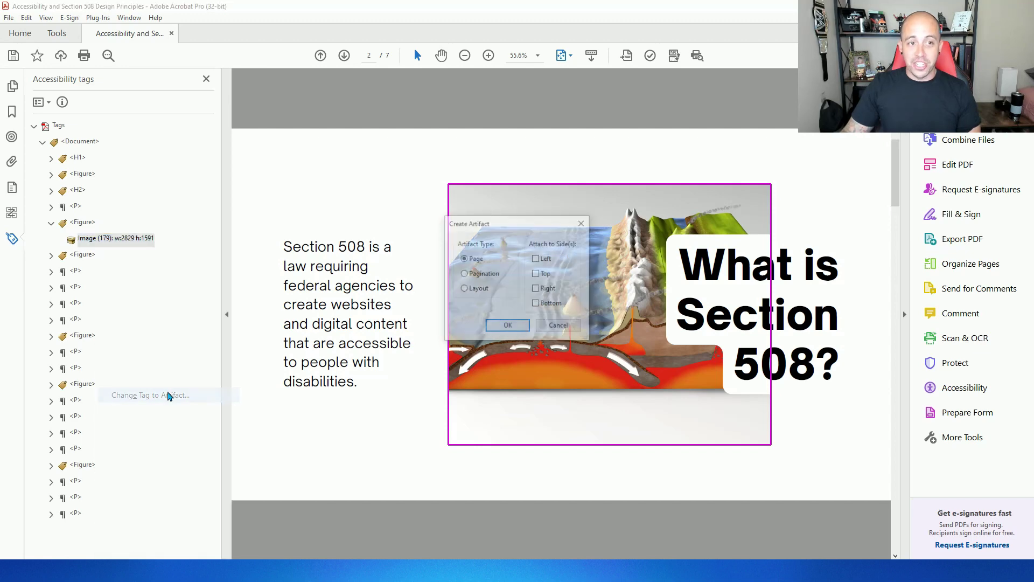
click(491, 326)
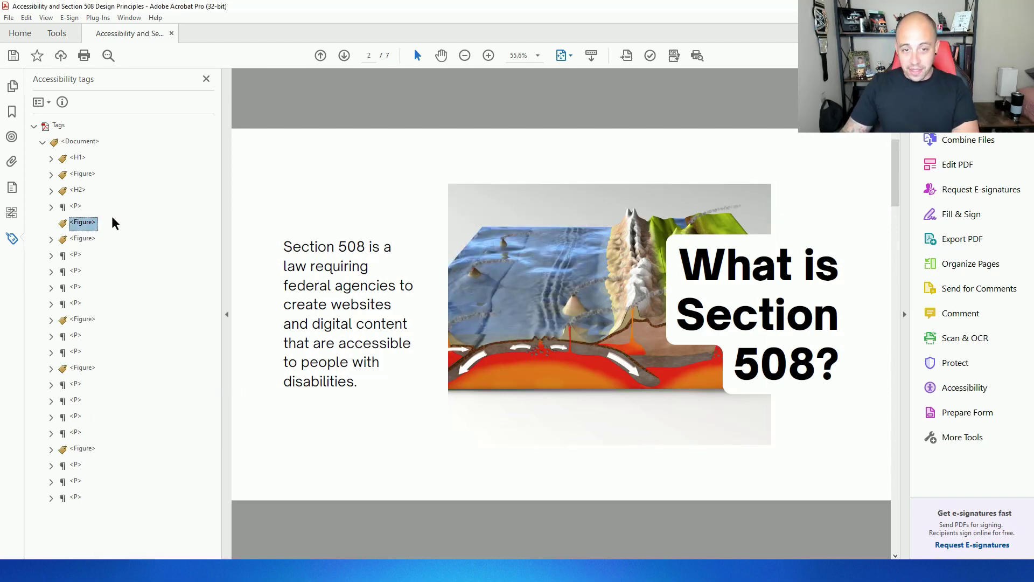
key(Delete)
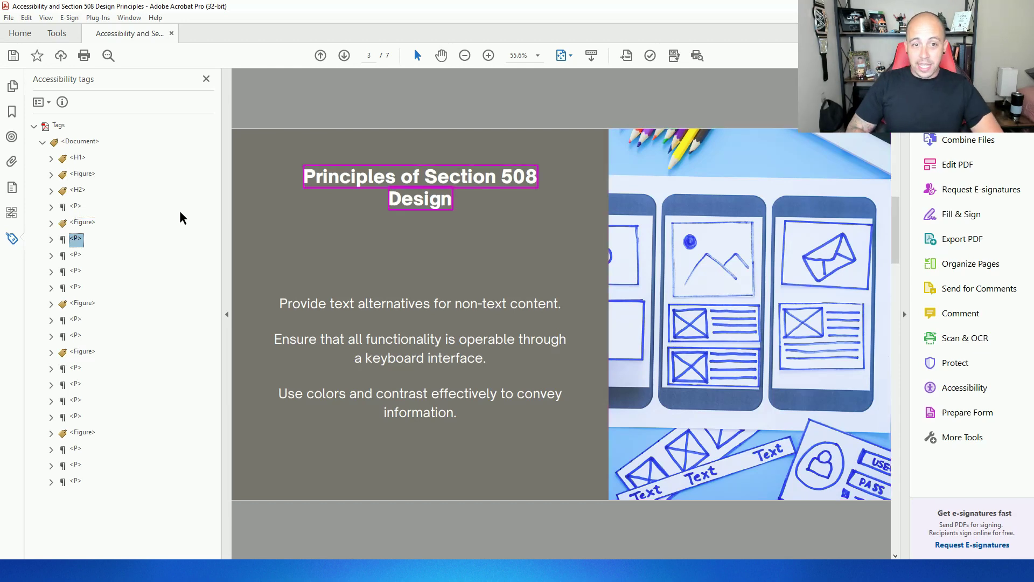
Step: Move page 3's four P tags above its Figure tag, directly after page 2's body paragraph
key(shift+Down)
key(shift+Down)
key(shift+Down)
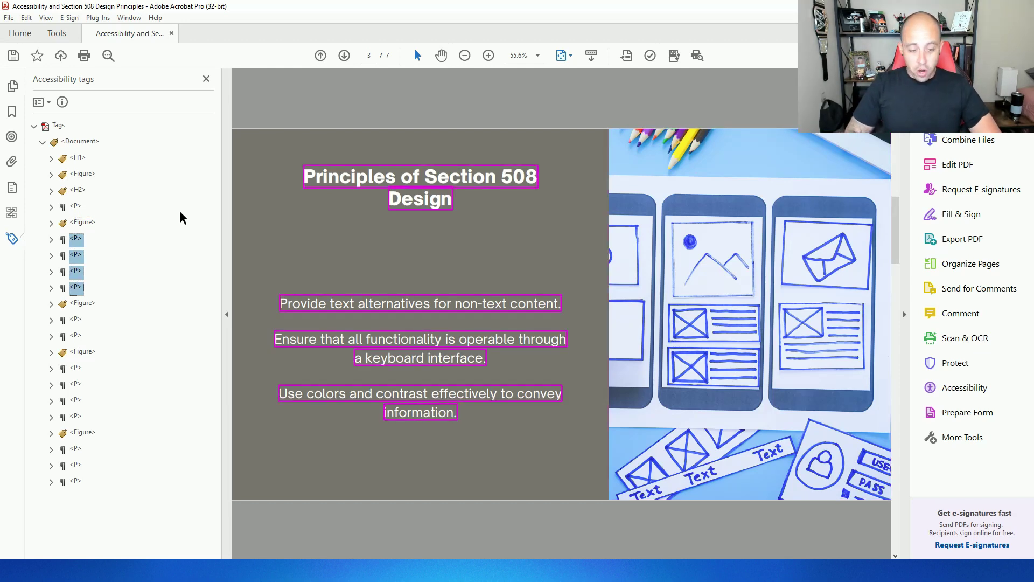
key(Up)
key(Up)
key(Up)
key(Up)
key(Up)
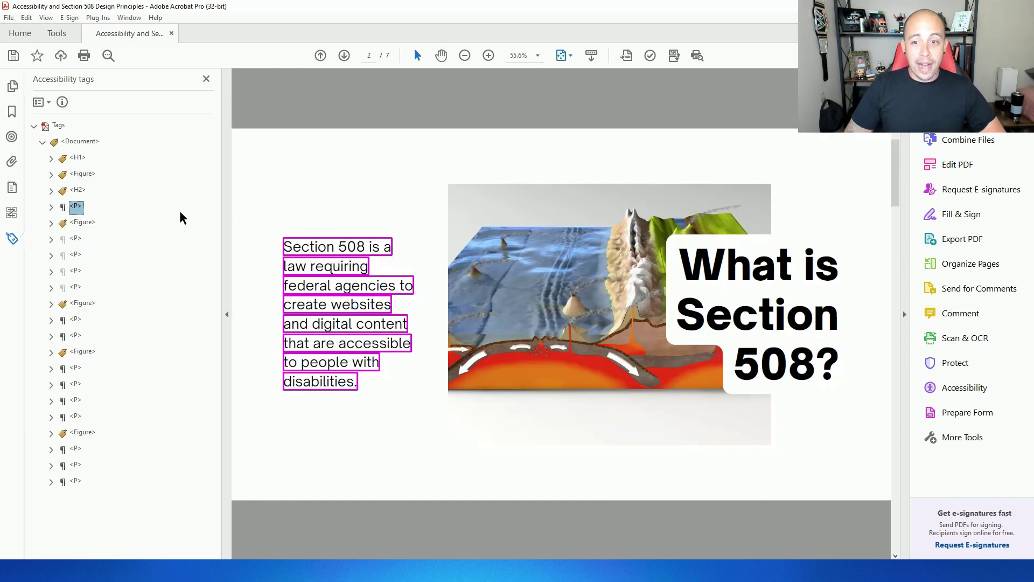
Step: Change the P tag of the "Principles of Section 508 Design" heading to H2
key(Down)
key(F2)
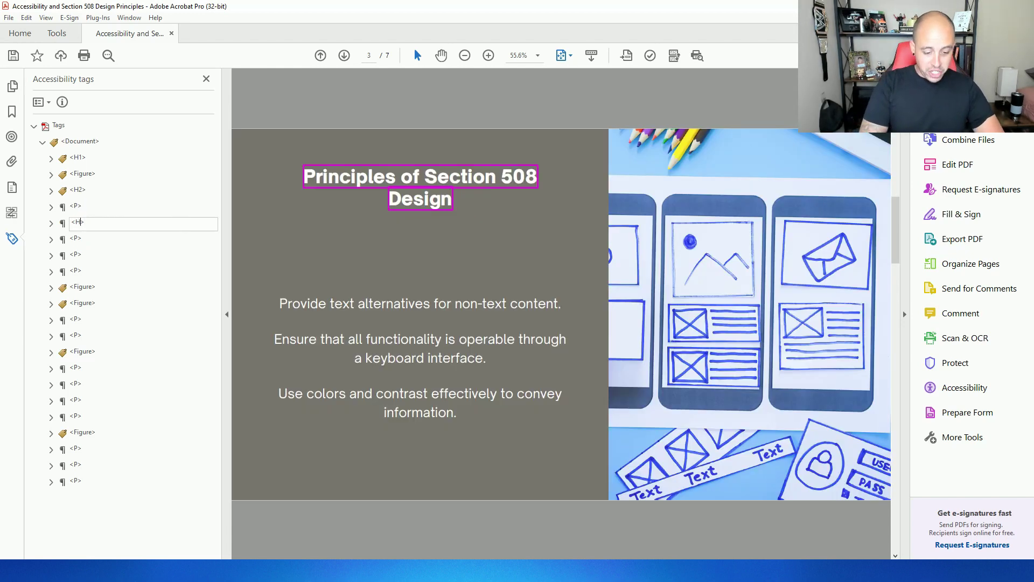
text(H2)
key(Return)
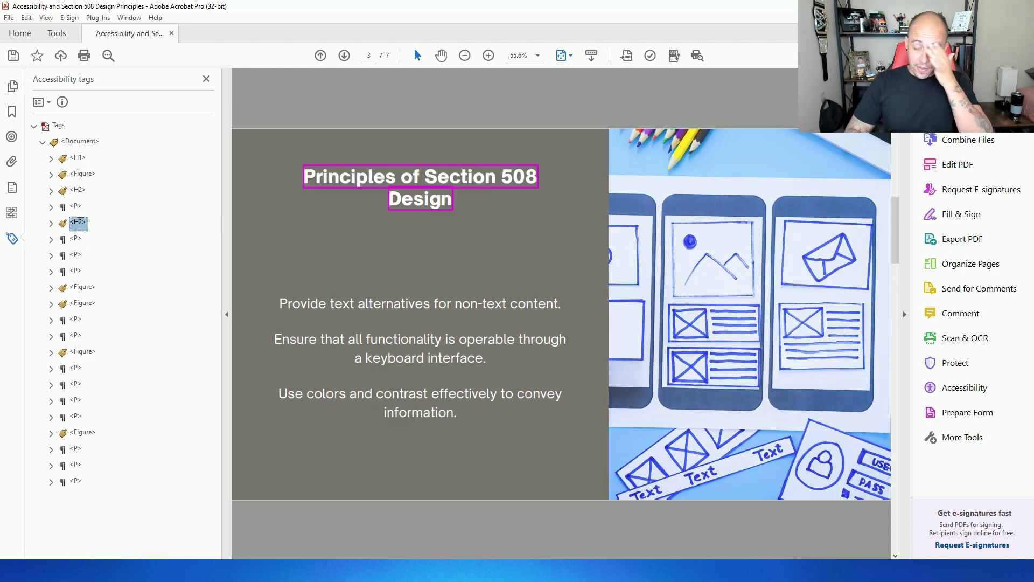
Step: Change page 3's image to an artifact and delete its emptied Figure tag
key(Down)
key(Down)
key(Down)
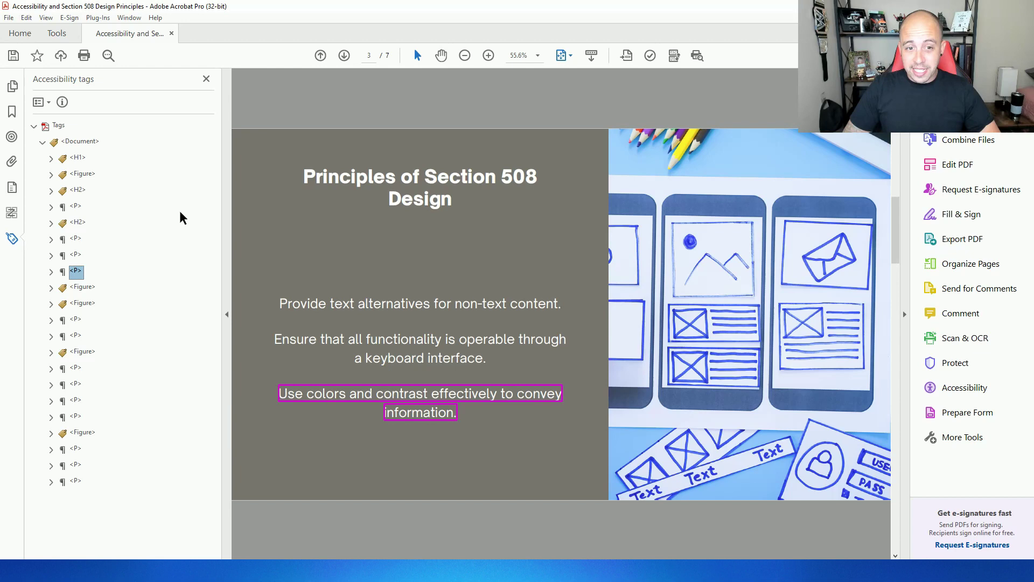
key(Down)
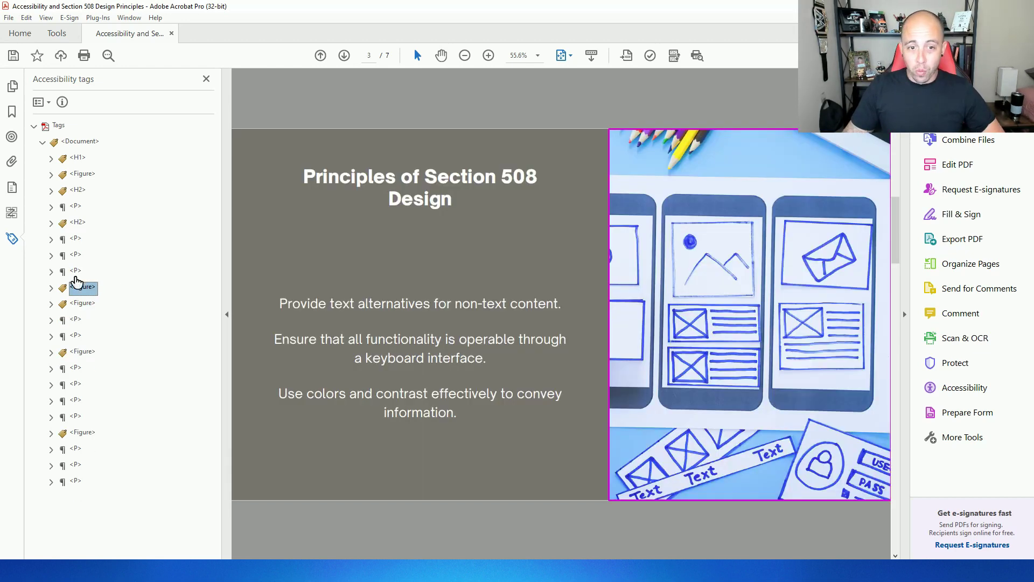
click(51, 288)
right_click(103, 305)
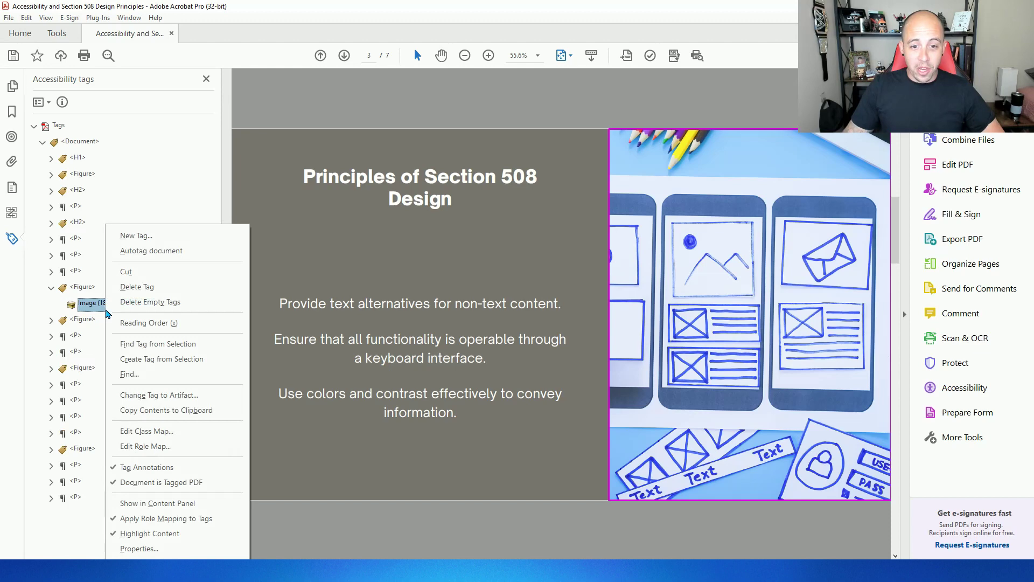
click(170, 400)
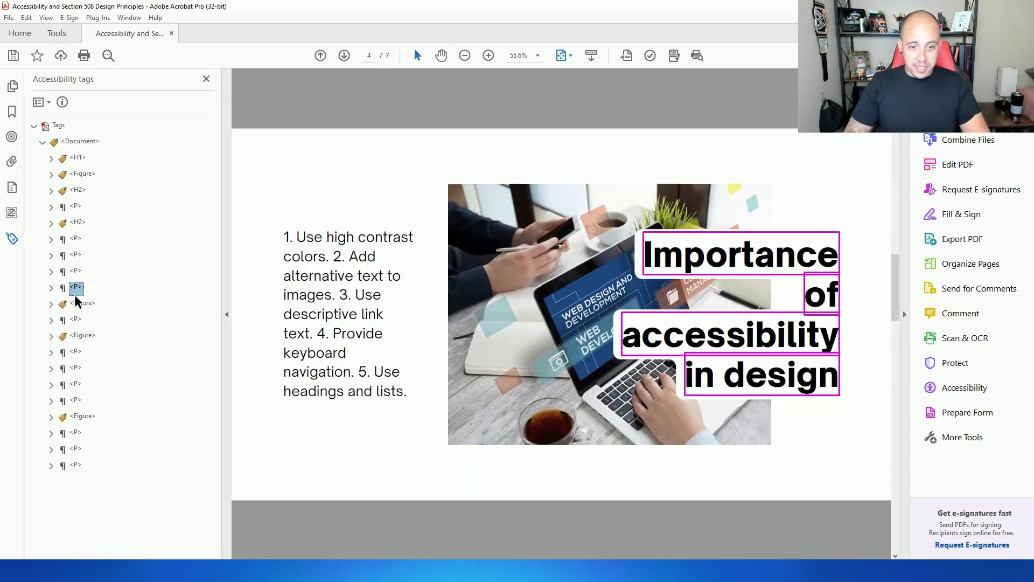
Step: Change the P tag of the "Importance of accessibility in design" heading to H2
click(74, 294)
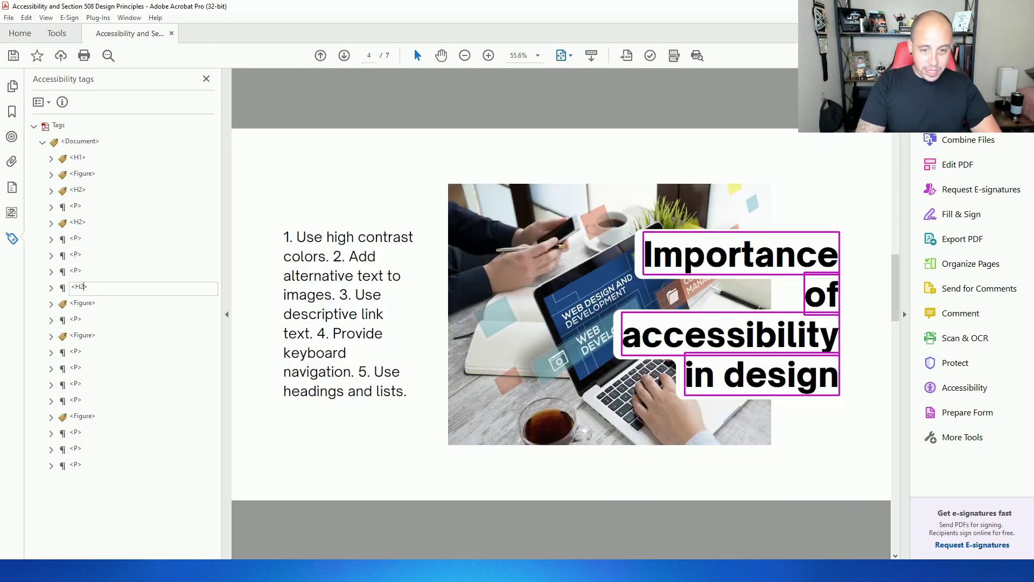
key(Escape)
Step: Change page 4's image to a Page artifact and delete its emptied Figure tag
key(Down)
key(Right)
key(Right)
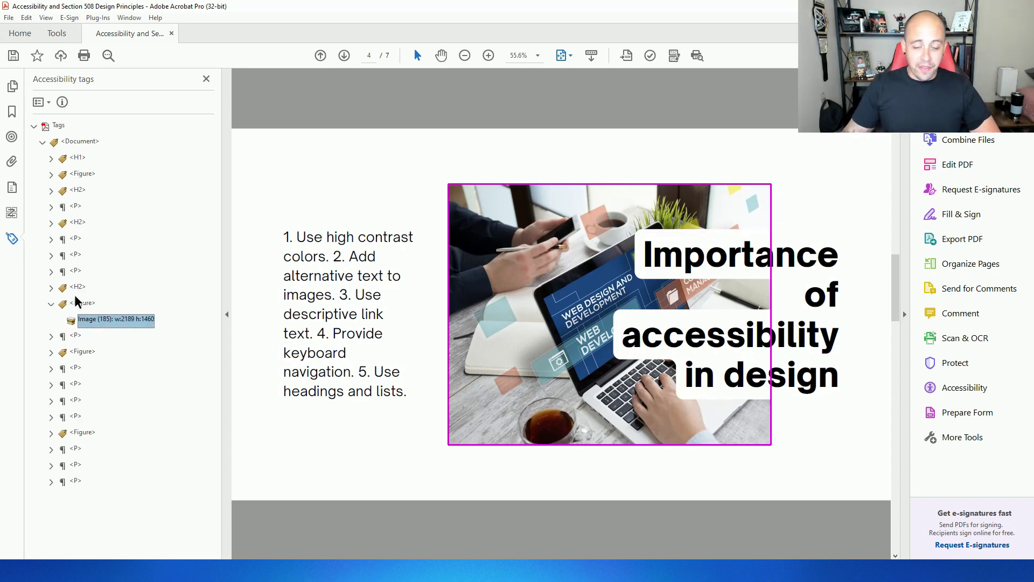
right_click(108, 325)
click(158, 396)
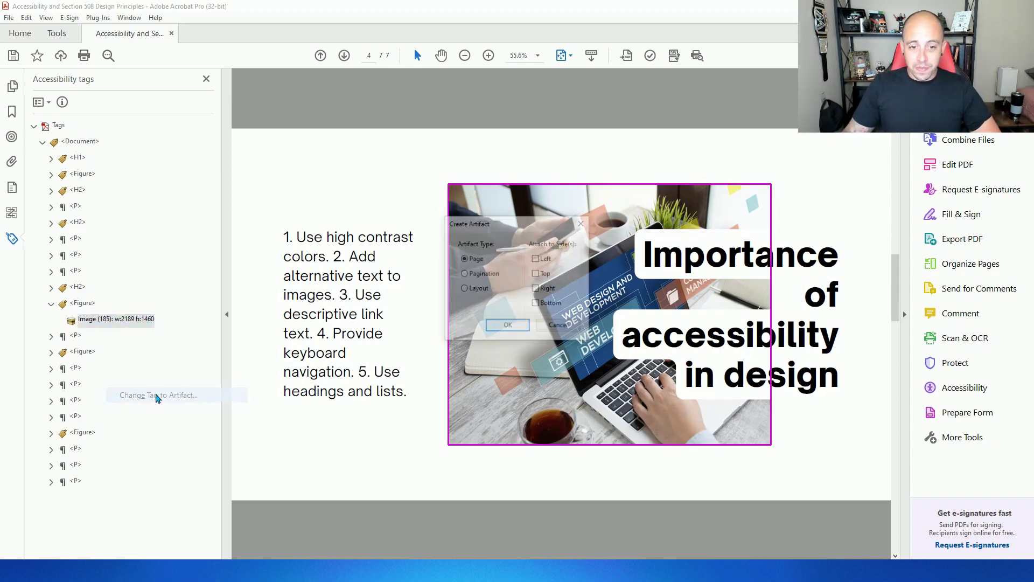
key(Return)
click(98, 309)
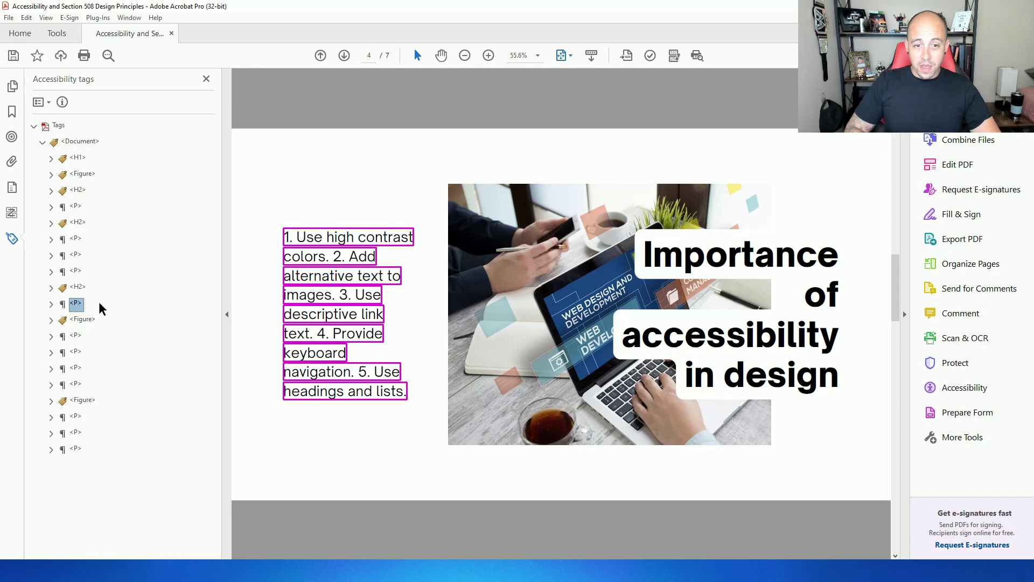
Step: Examine how the numbered items in page 4's body paragraph are split across the content containers inside its P tag
key(Right)
key(Right)
key(Right)
key(Right)
key(Down)
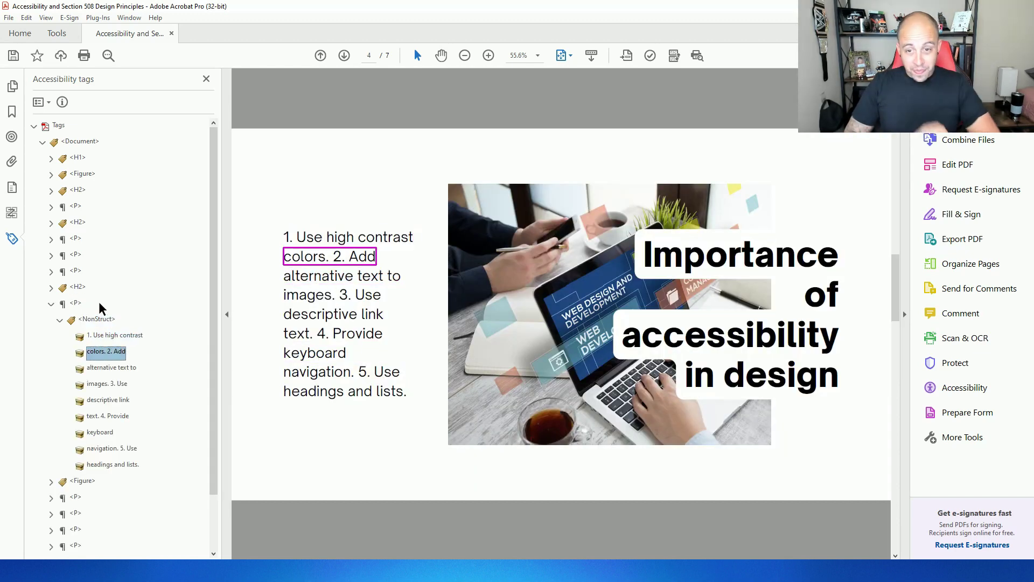
key(Up)
key(Down)
key(Up)
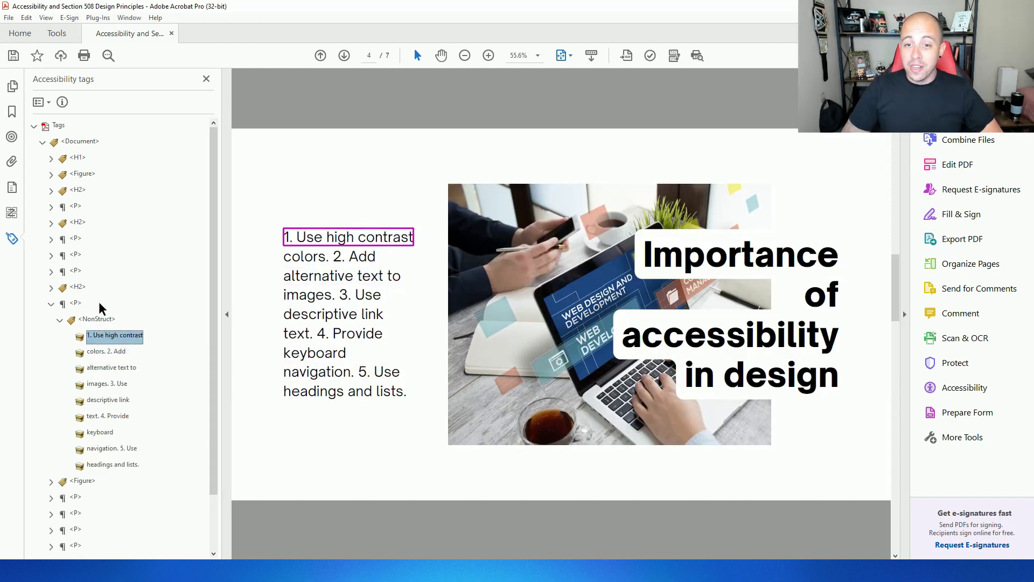
key(Down)
key(Down)
key(Down)
key(Down)
key(Down)
key(Down)
key(Down)
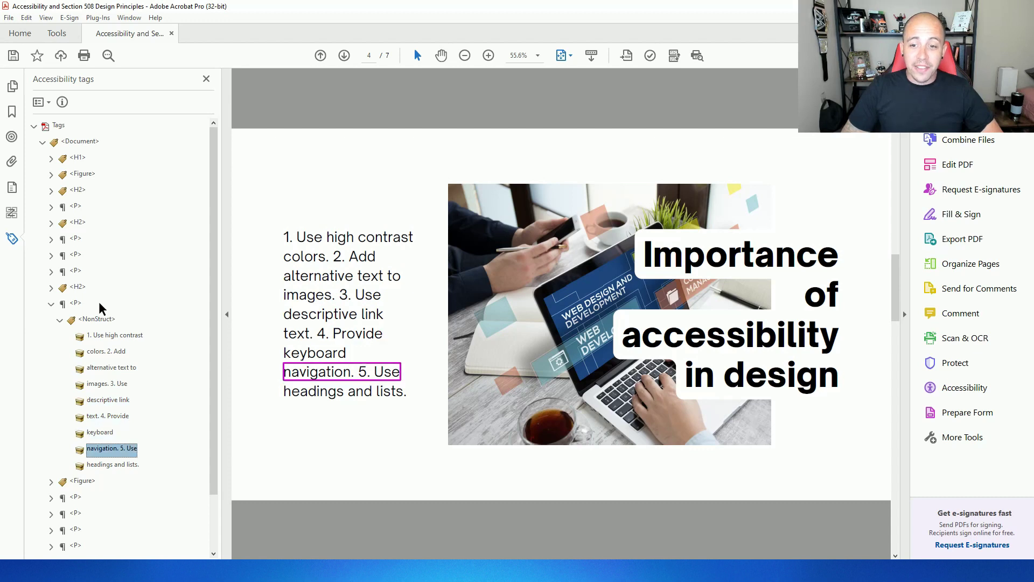
key(Down)
key(Up)
key(Up)
key(Up)
key(Up)
key(Up)
key(Up)
key(Up)
key(Up)
key(Up)
key(Up)
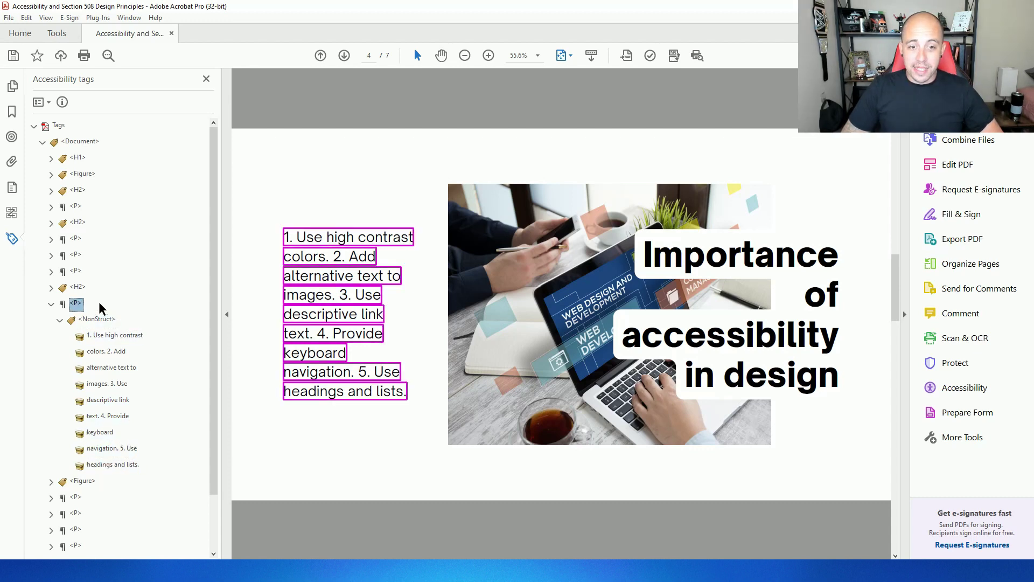
key(Left)
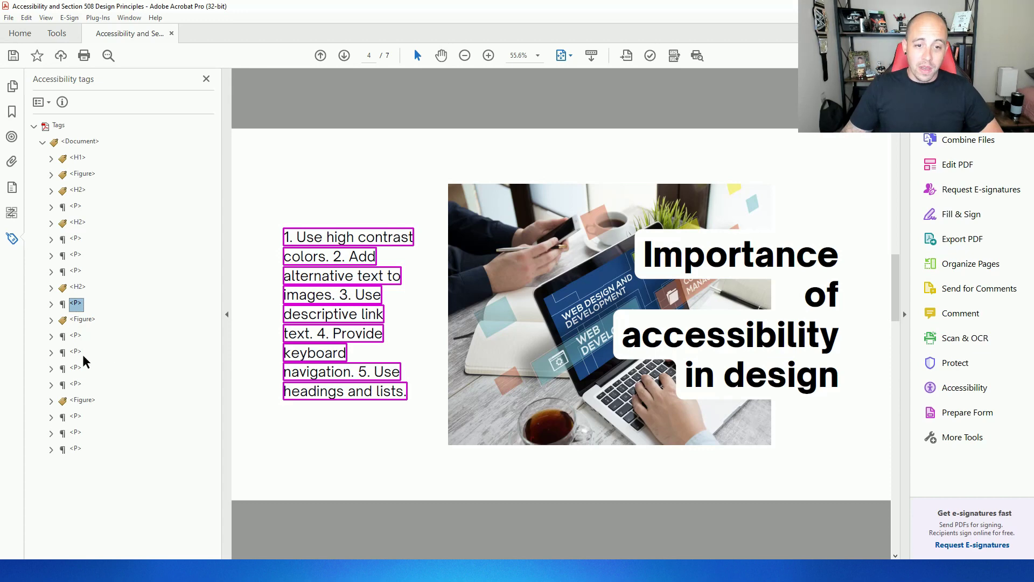
Step: Insert a new L (list) tag directly after page 4's body paragraph P tag
click(78, 319)
click(76, 305)
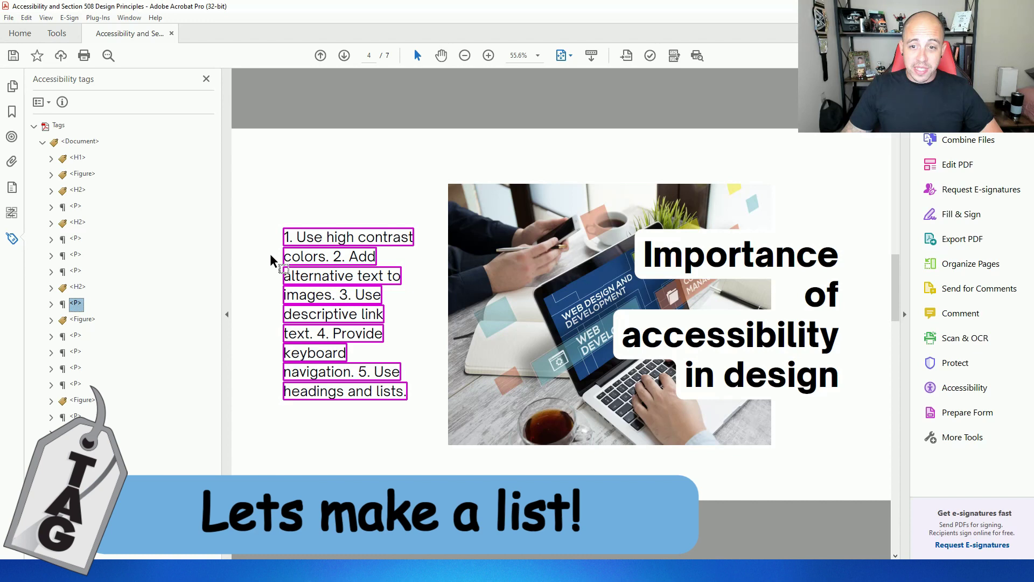
right_click(76, 303)
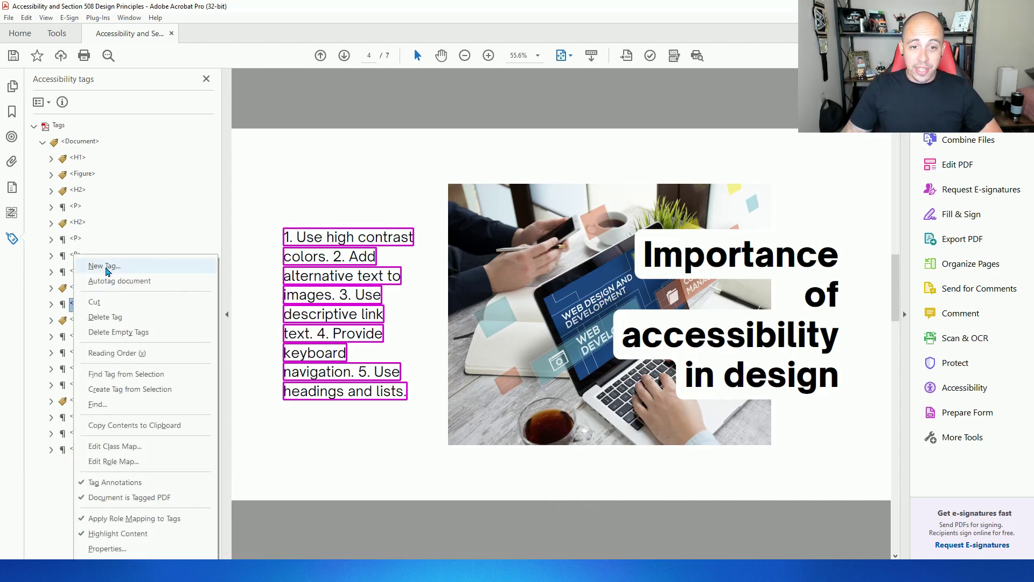
click(107, 266)
key(Return)
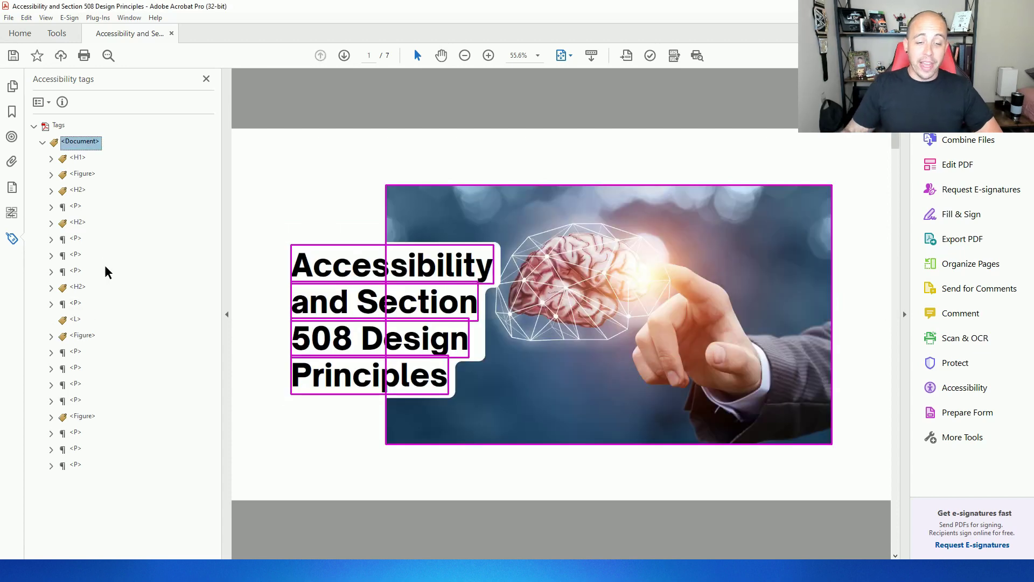
Step: Insert five LI (list item) tags directly after the new L tag
click(76, 322)
right_click(76, 324)
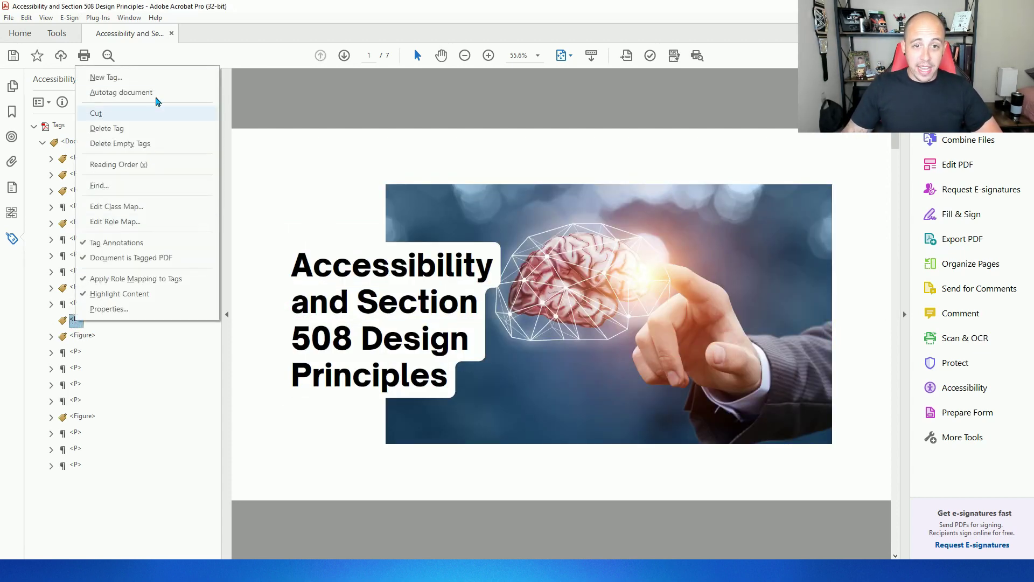
click(150, 81)
text(I)
key(Return)
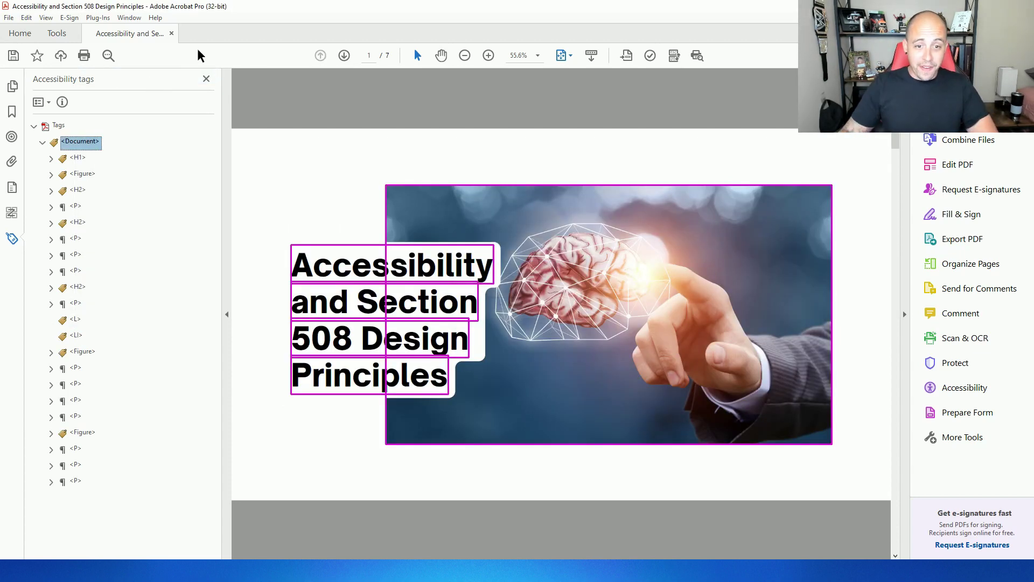
right_click(76, 334)
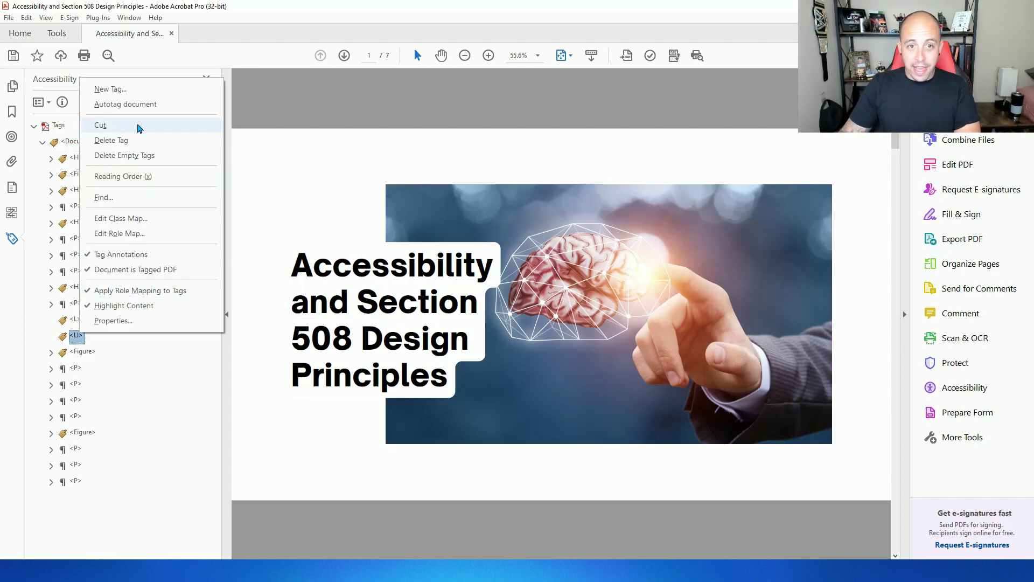
click(110, 89)
key(Return)
right_click(85, 348)
click(113, 89)
key(Return)
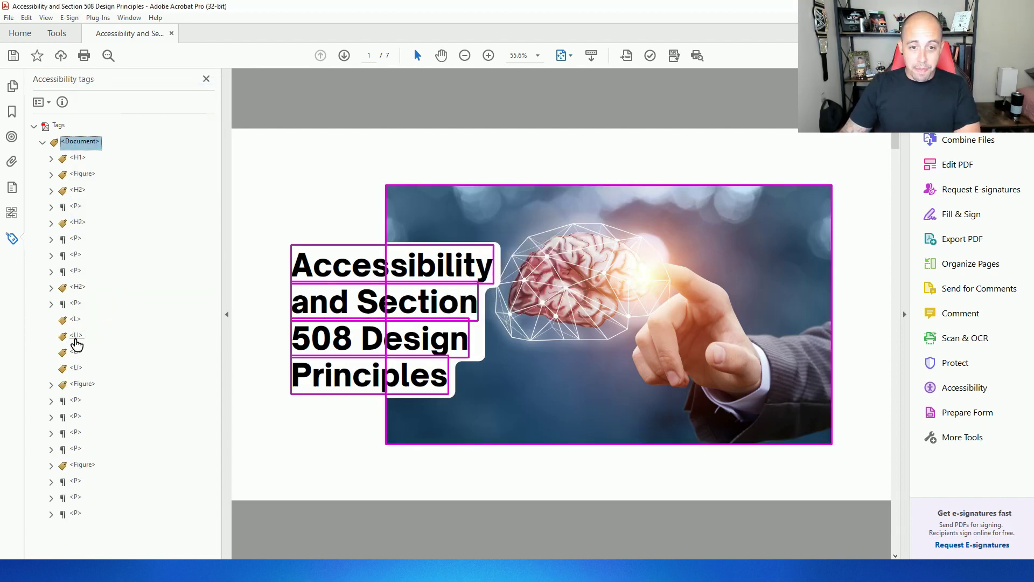
right_click(76, 338)
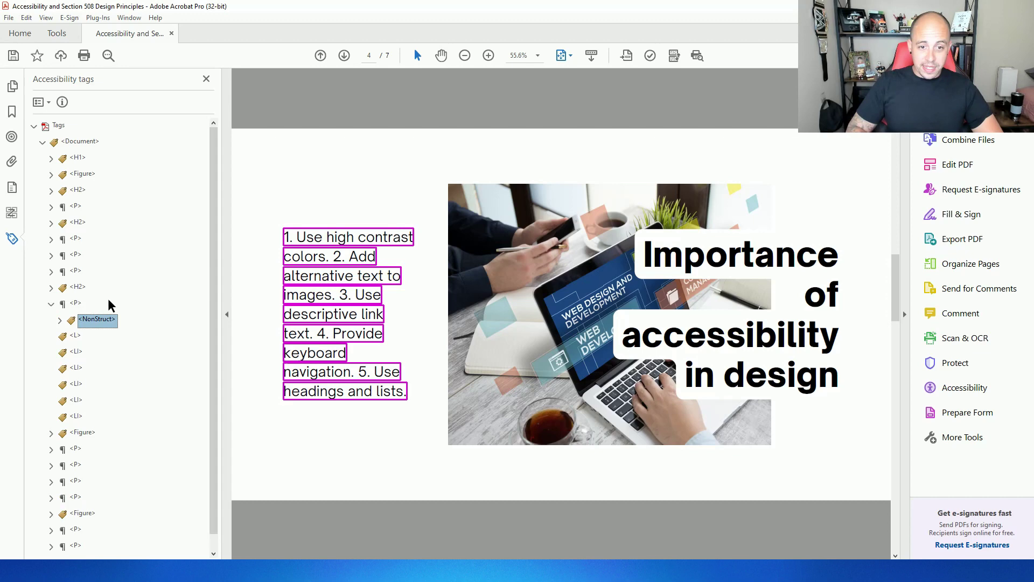
Step: With the Reading Order tool, tag "1." and "Use high contrast colors." on page 4 as separate Text/Paragraph blocks
click(355, 216)
click(674, 56)
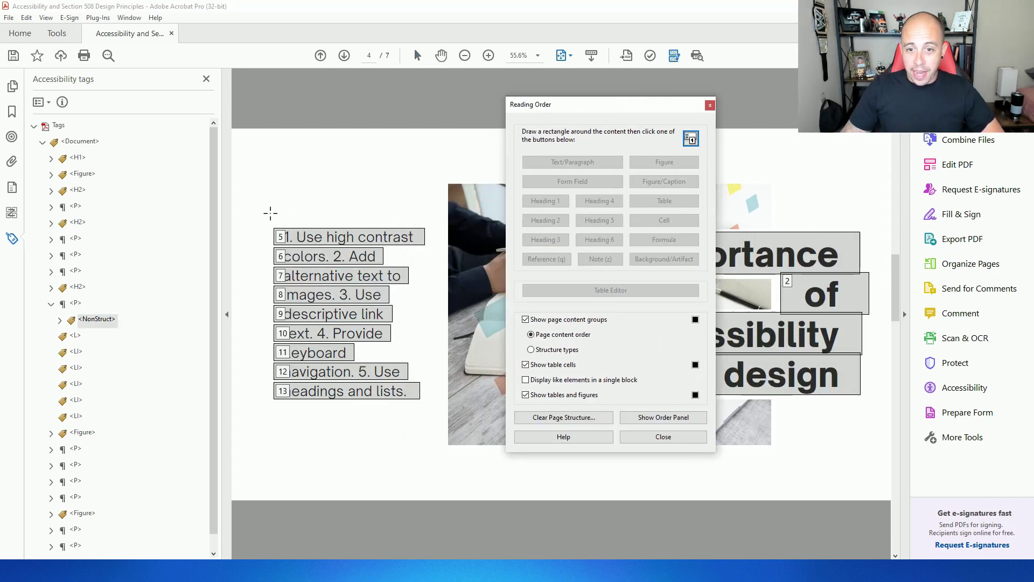
drag(284, 229, 293, 247)
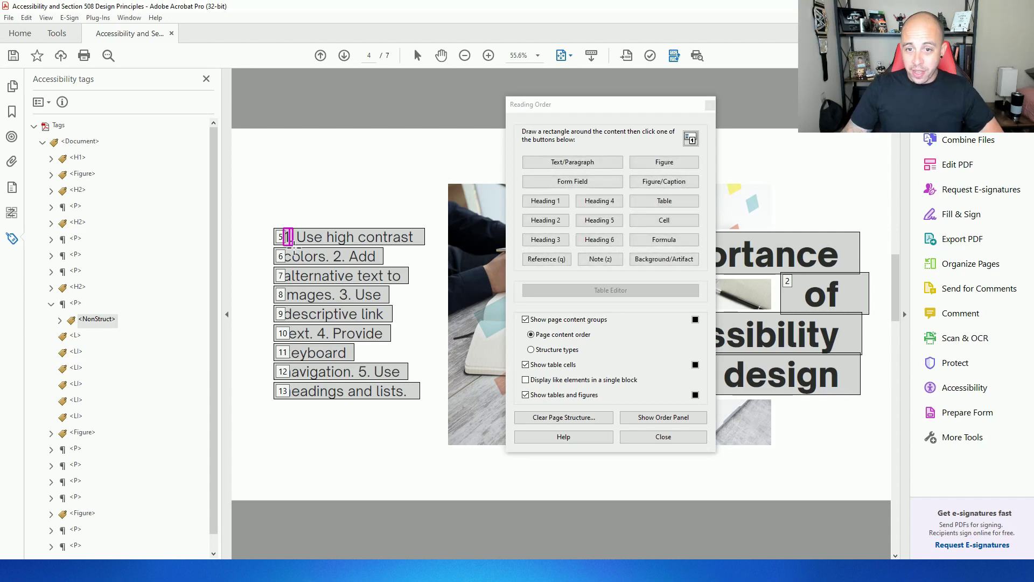
click(573, 162)
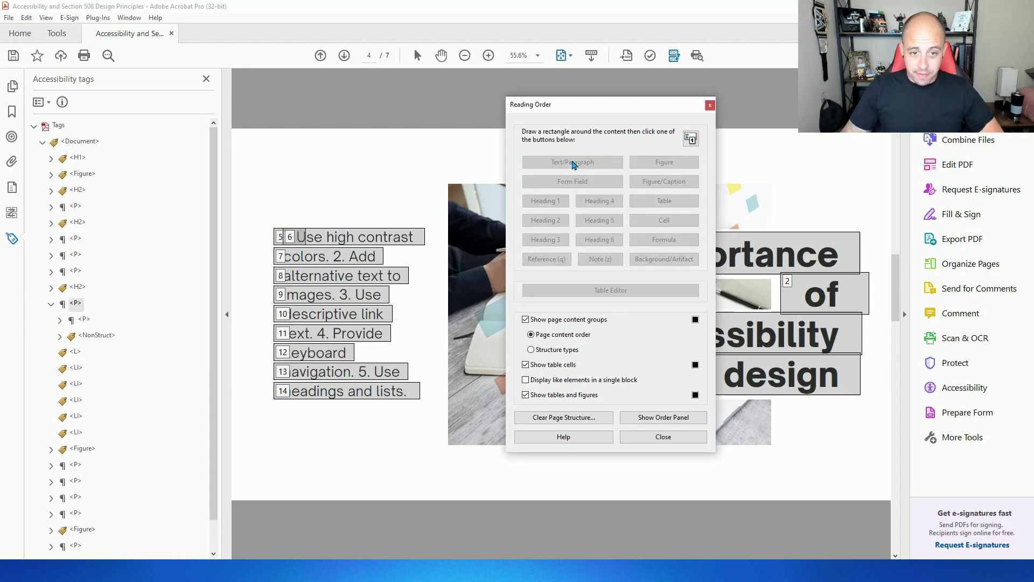
drag(294, 222, 424, 248)
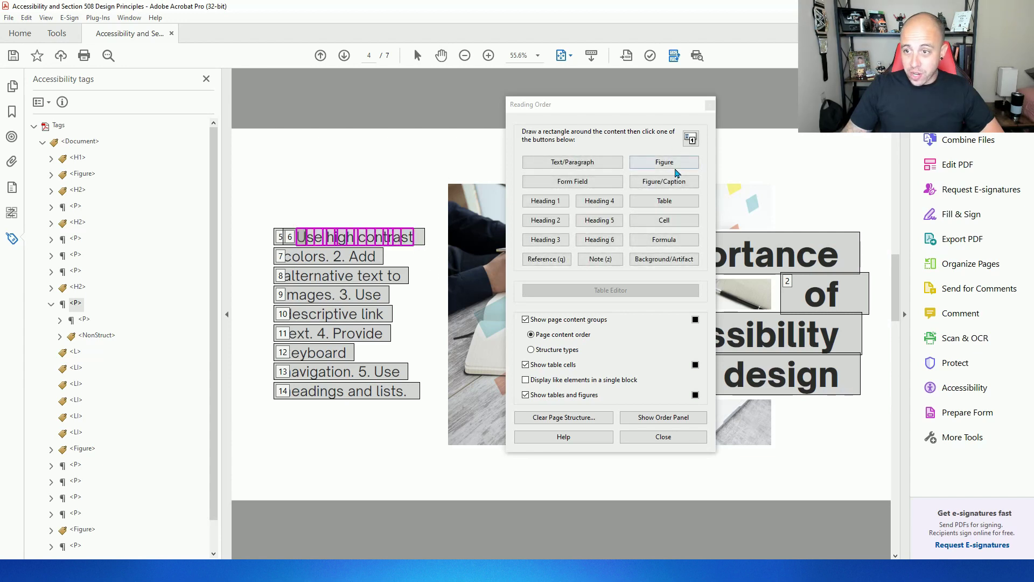
click(614, 163)
drag(260, 245, 333, 264)
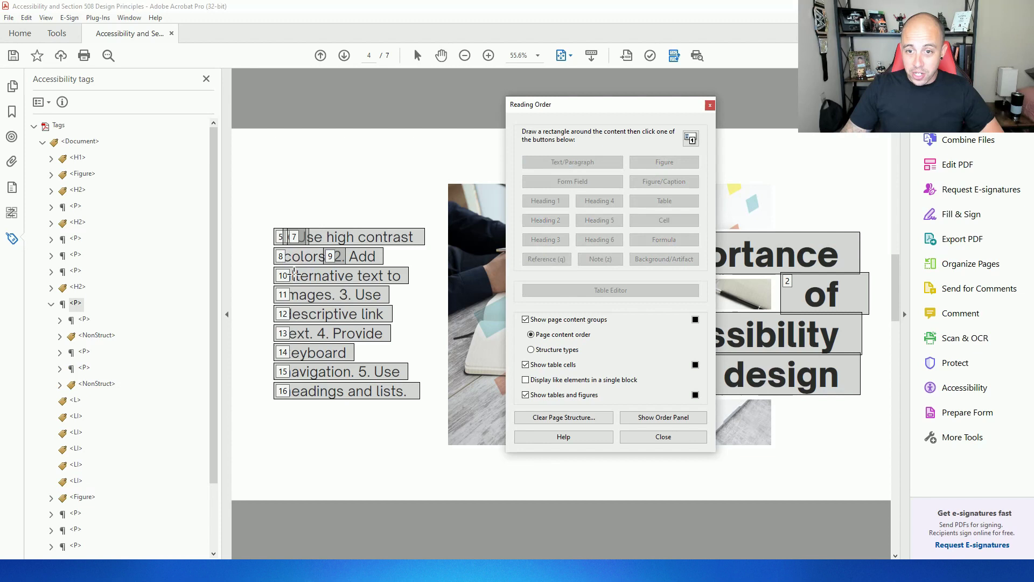
Step: Tag "2." and "Add" in page 4's body text as separate Text/Paragraph blocks and leave the Reading Order tool
click(326, 247)
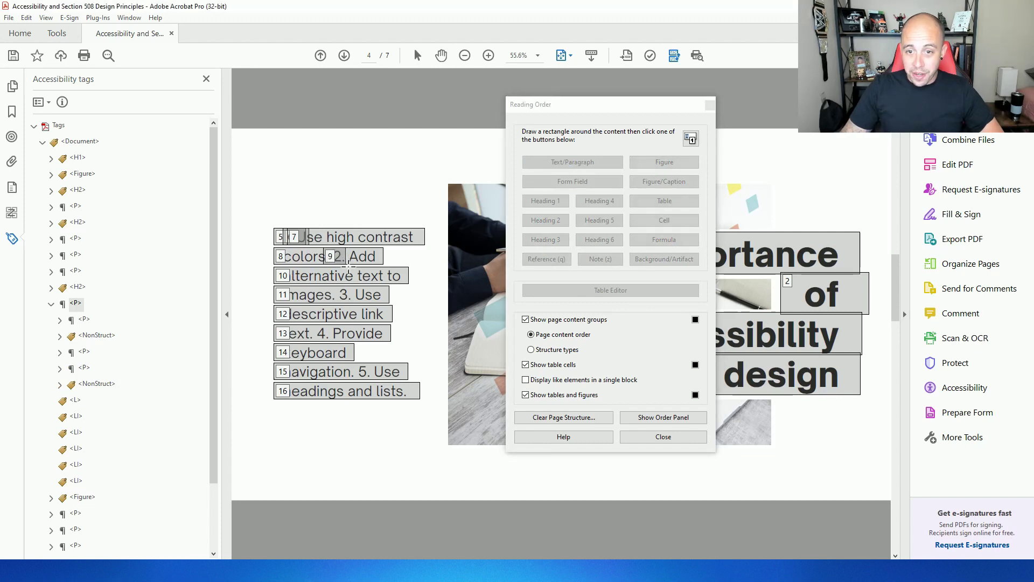
drag(349, 264, 378, 248)
key(t)
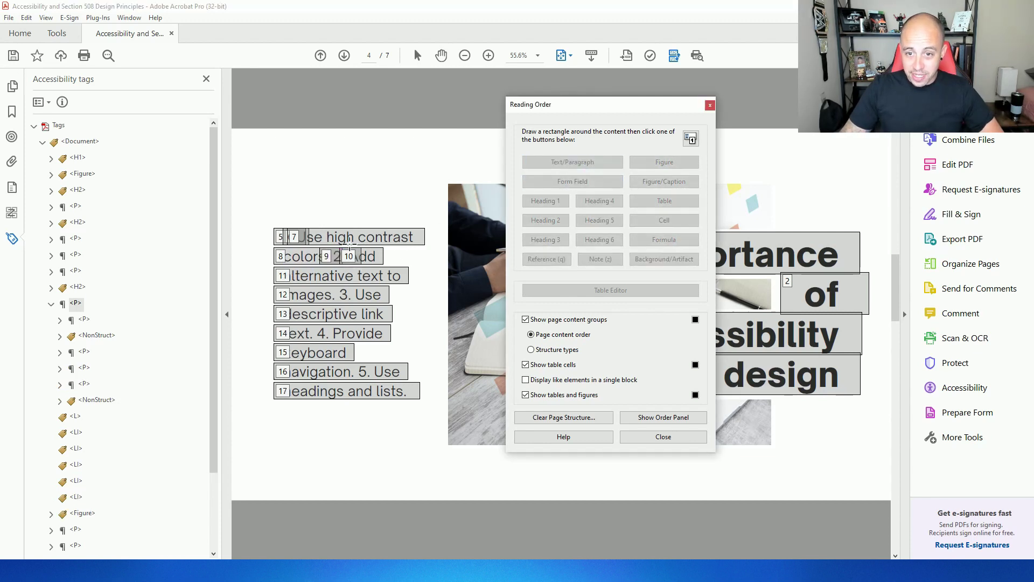
drag(349, 264, 376, 248)
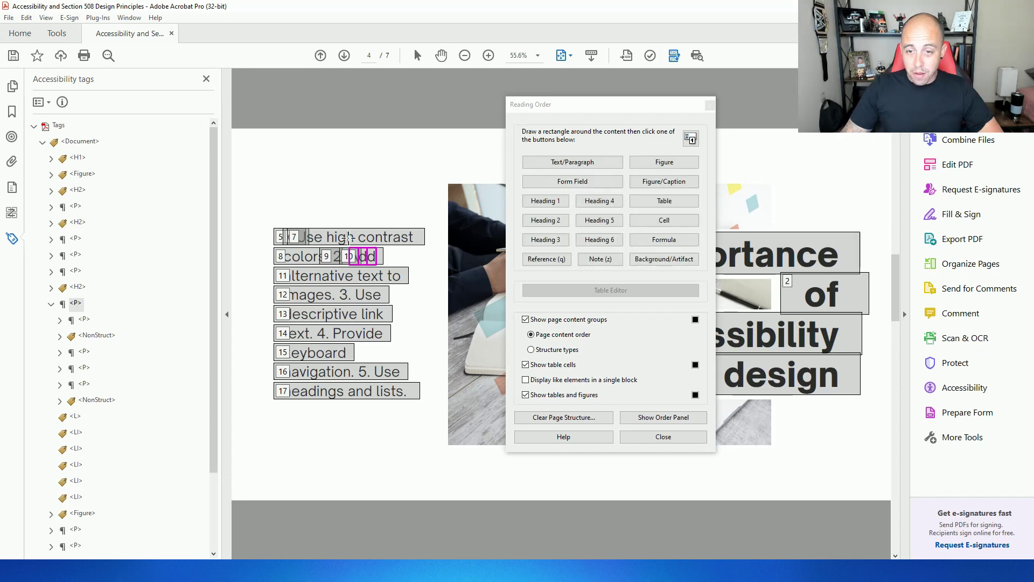
click(585, 162)
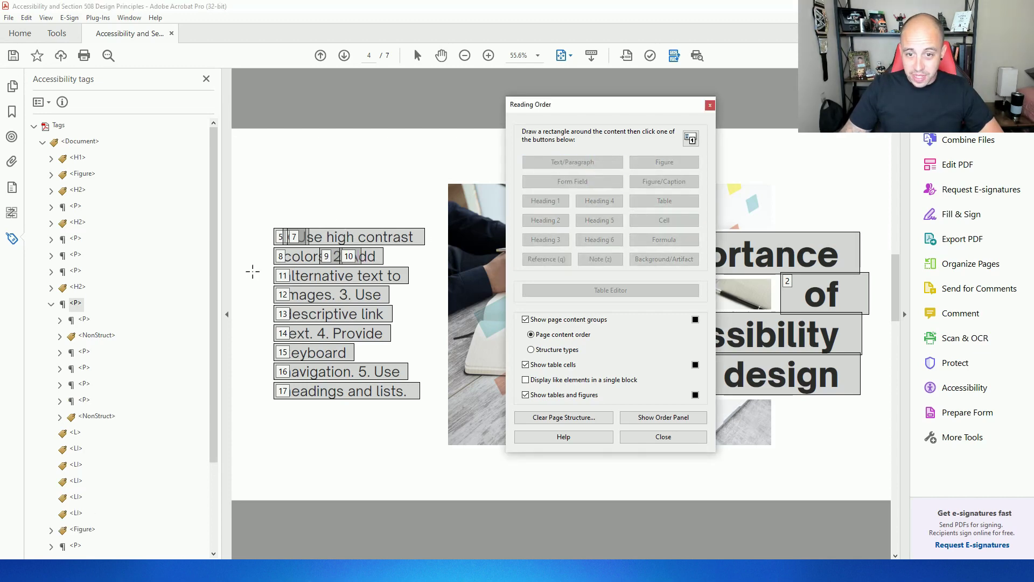
drag(255, 267, 417, 290)
key(Escape)
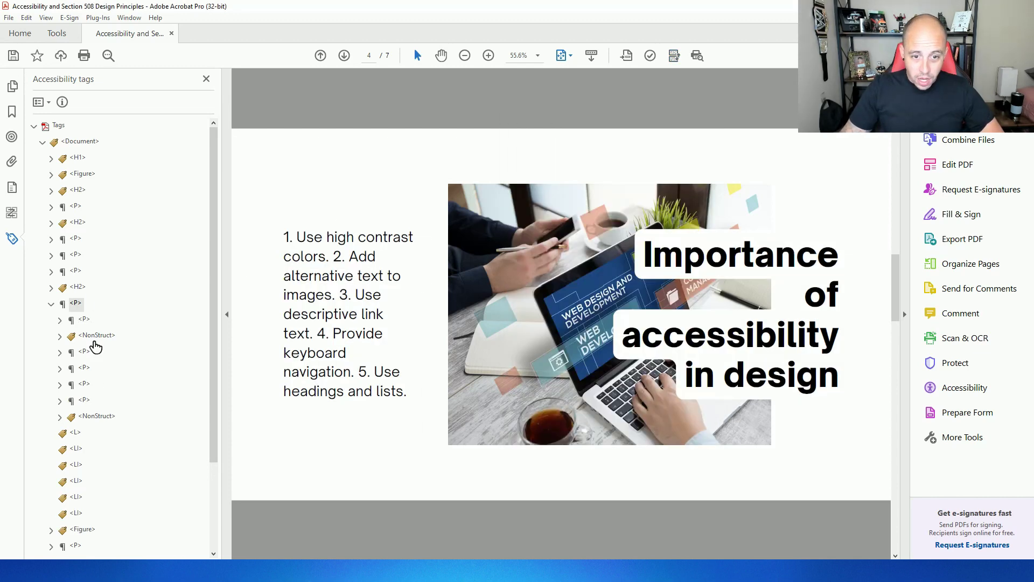
Step: Nest the five LI tags inside the L tag
click(76, 433)
click(77, 449)
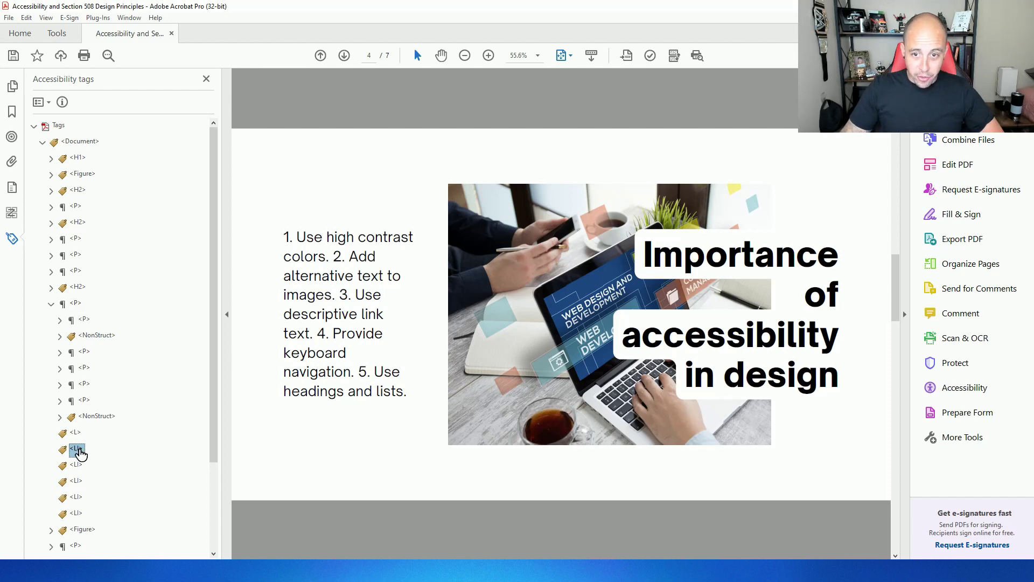
click(84, 321)
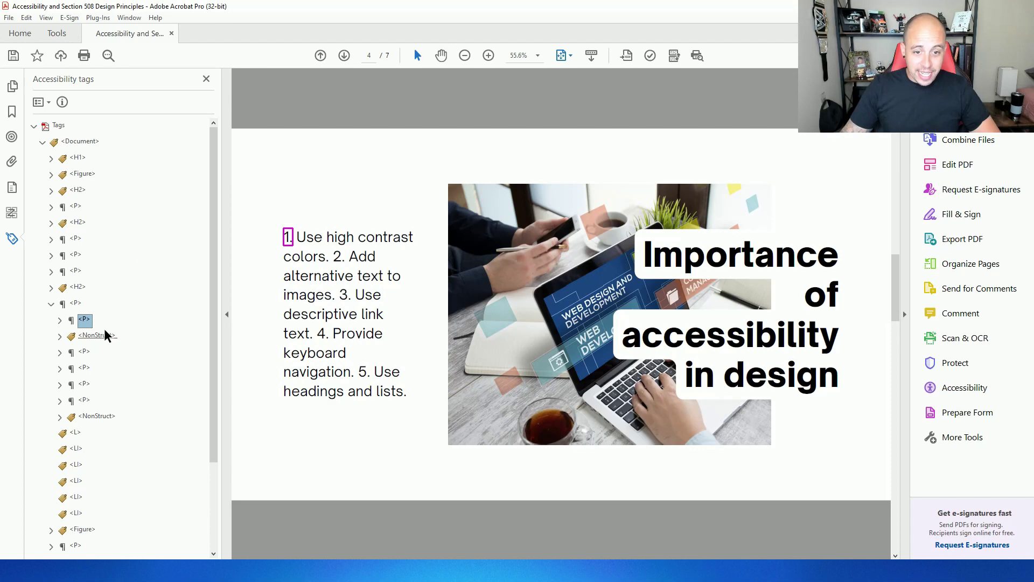
click(77, 513)
shift+click(77, 449)
drag(74, 436, 76, 432)
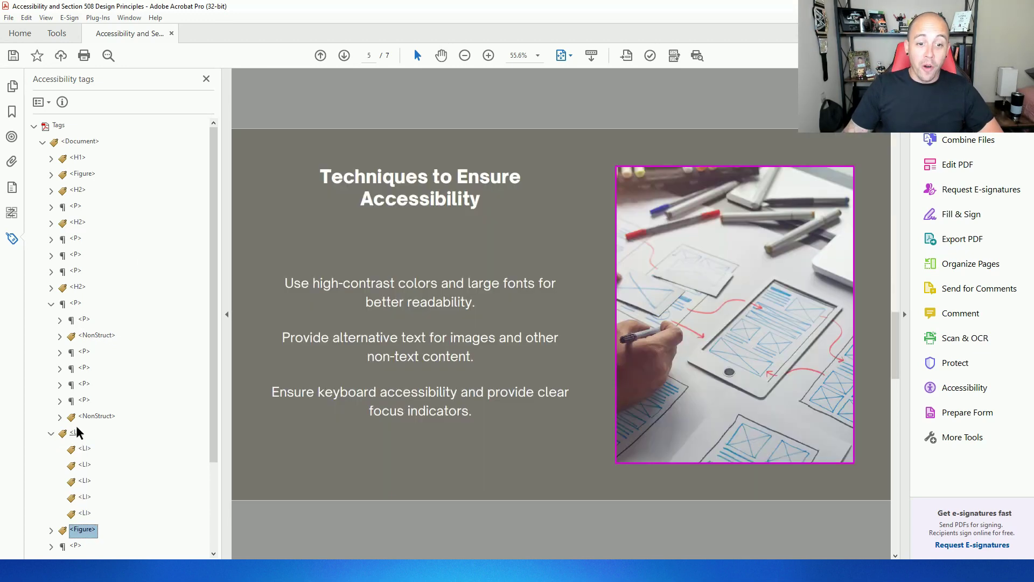
click(76, 432)
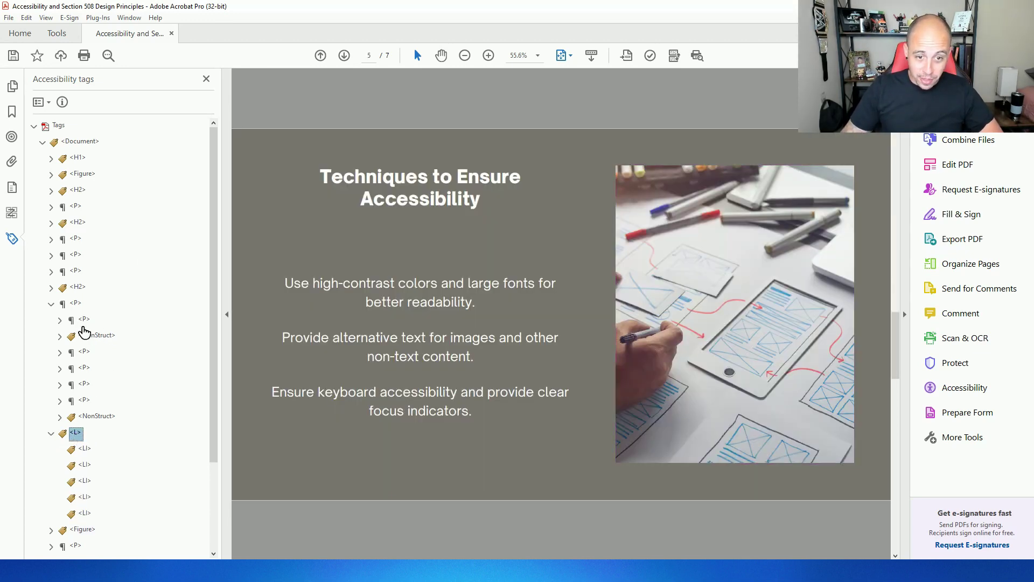
Step: Move the P tag holding "1." into the list's first LI tag and rename it Lbl
click(85, 450)
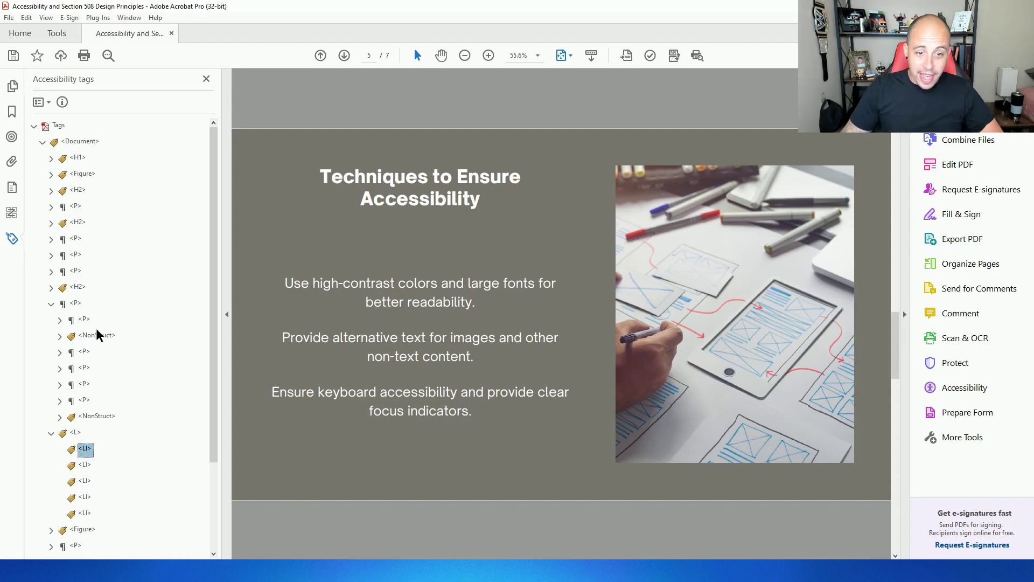
drag(86, 322, 98, 457)
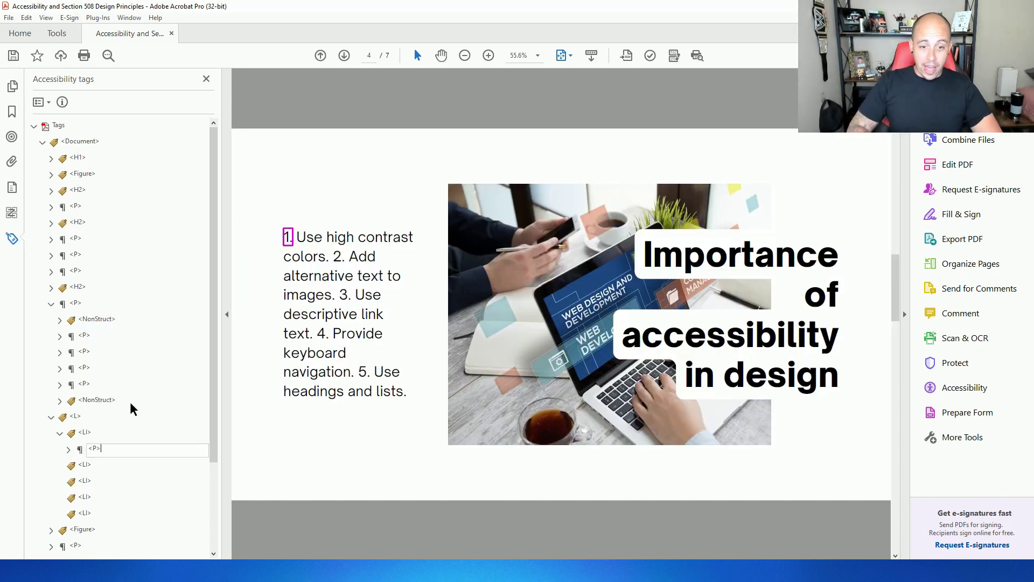
key(BackSpace)
key(BackSpace)
text(L>)
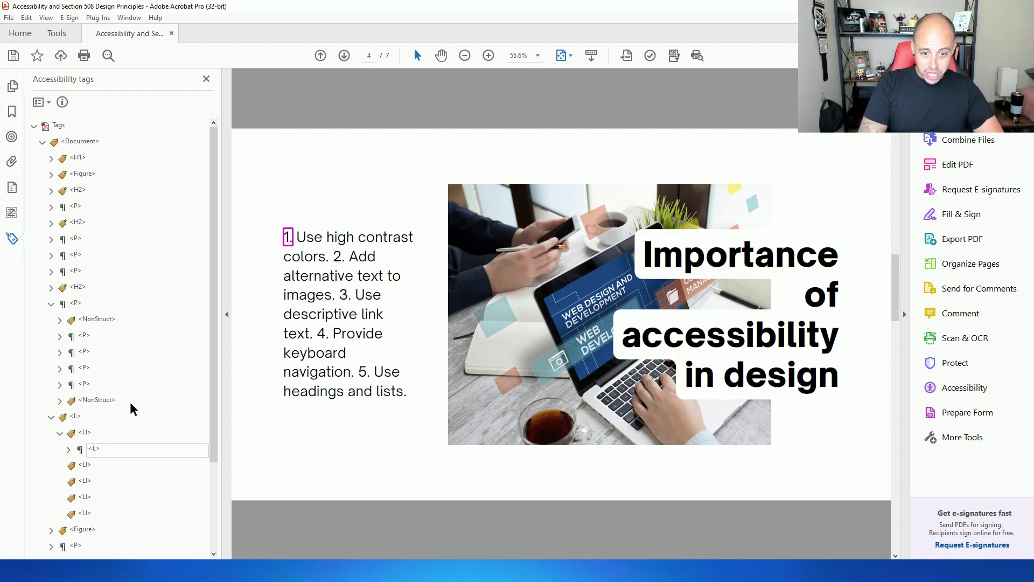
text(bl)
key(Return)
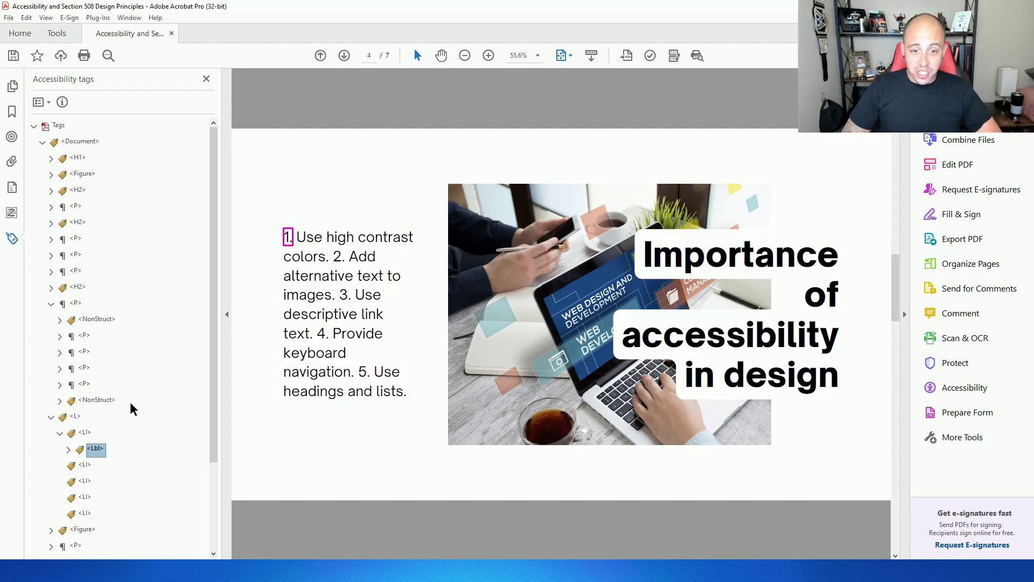
Step: Check the contents of the "Use high contrast colors." P tag and delete the empty P tag following it
click(86, 336)
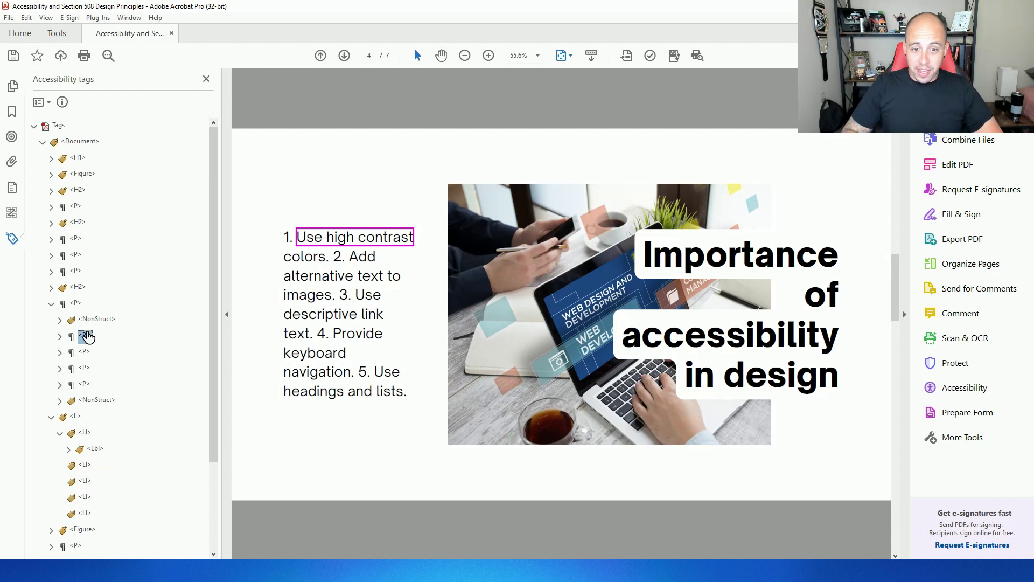
key(Right)
key(Down)
key(Down)
key(Up)
key(Down)
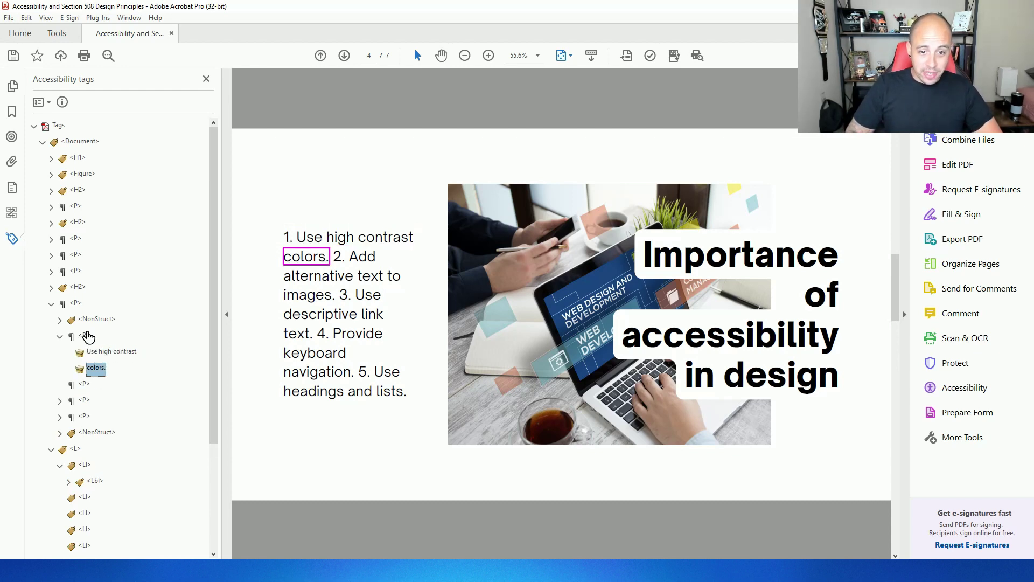
key(Down)
key(Delete)
Step: Move the "Use high contrast colors." P tag into the first LI tag, directly after its Lbl
key(Up)
key(Up)
key(ctrl+x)
key(Down)
key(Down)
key(Down)
key(Down)
key(Down)
key(Down)
key(Down)
key(Down)
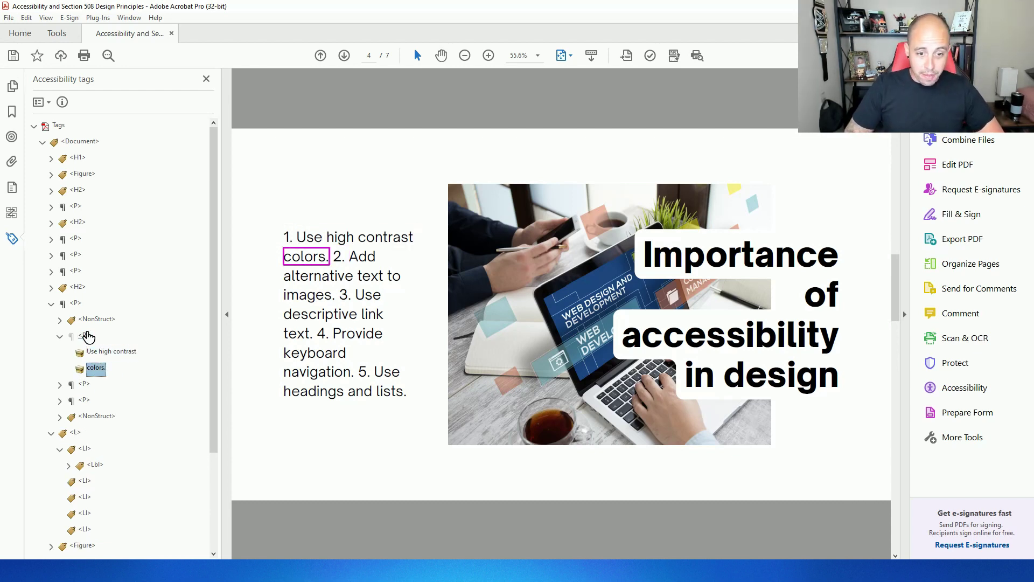
key(ctrl+v)
Step: Rename the first LI's remaining P tag as LBody, collapse it and check the text covered by the item's tags
key(Down)
key(F2)
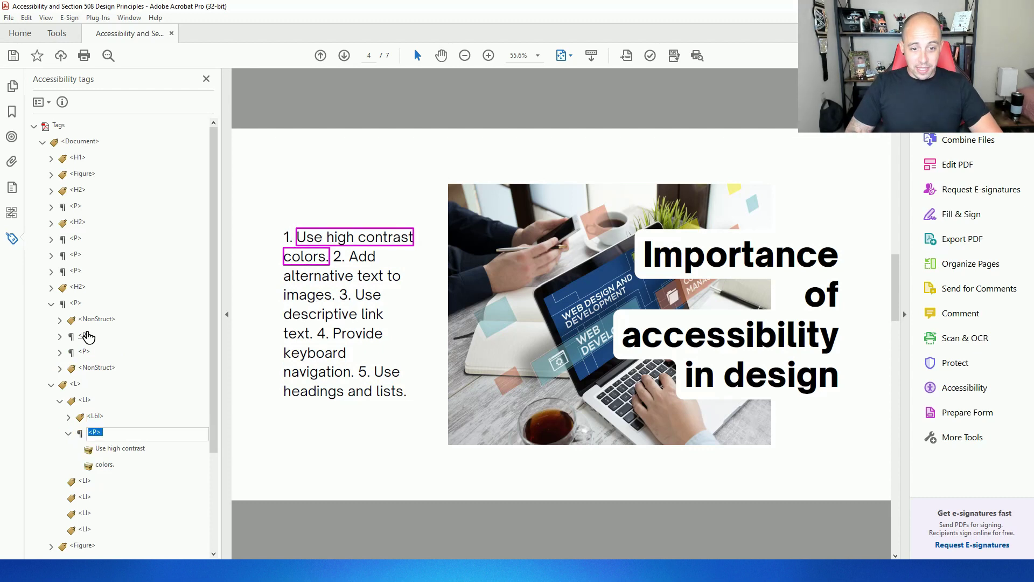
text(LBody)
key(Return)
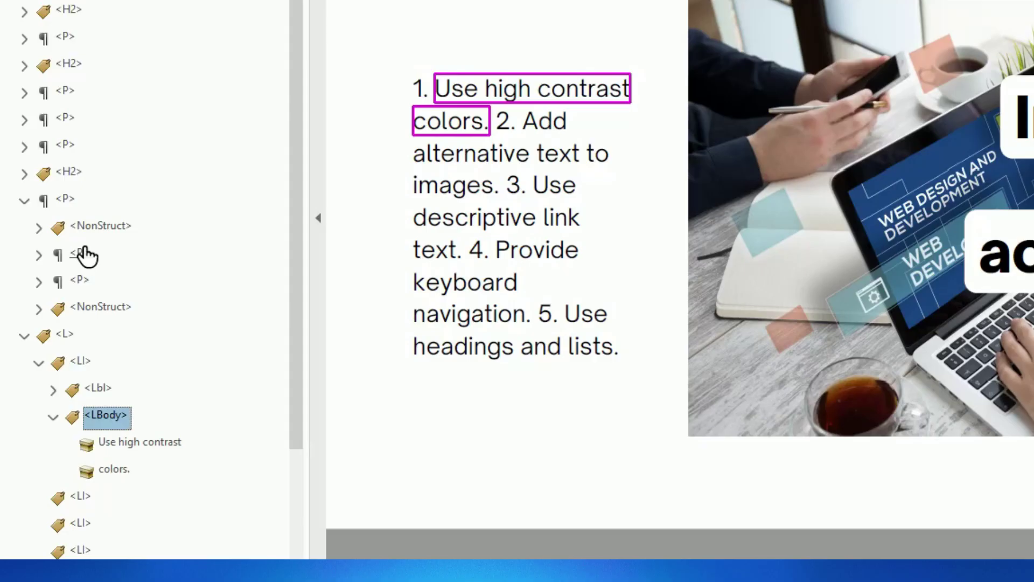
key(Left)
key(Up)
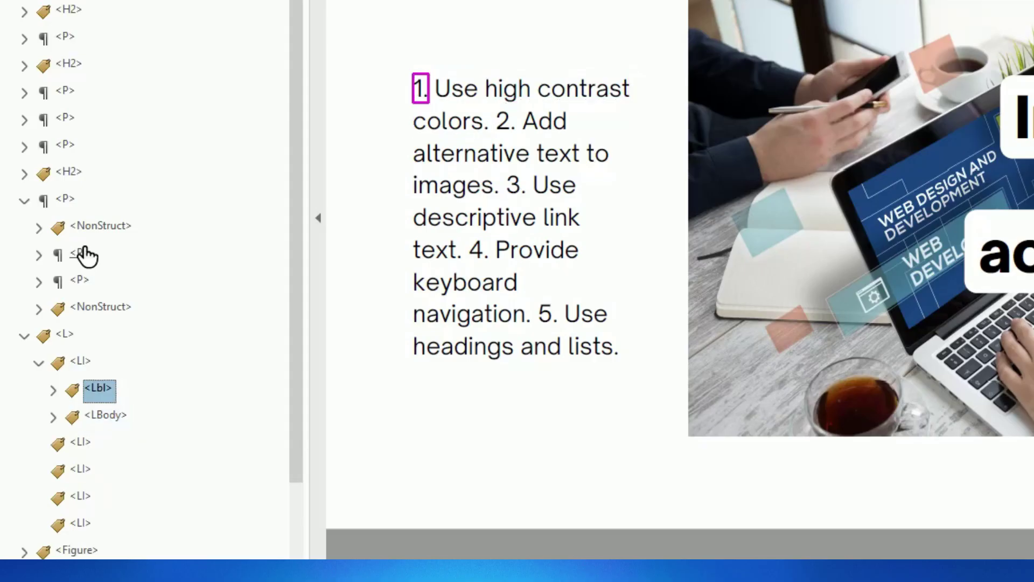
key(Up)
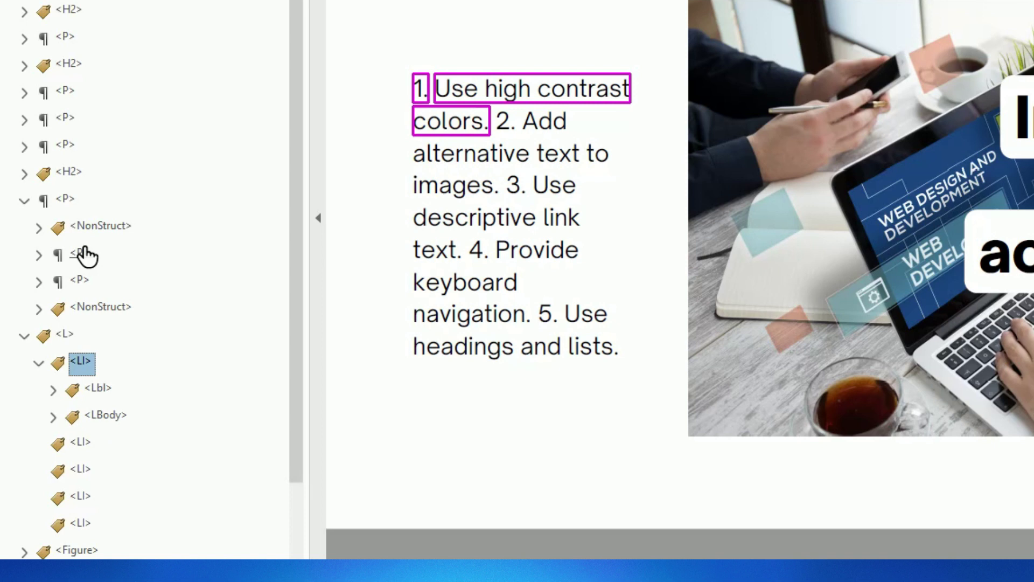
key(Down)
key(Down)
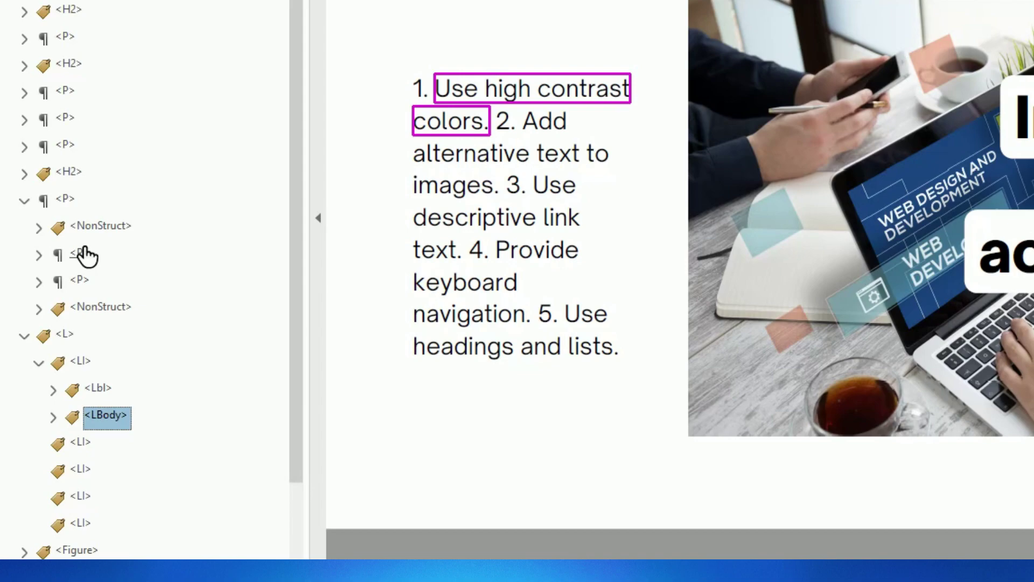
Step: Change the blank space inside the body paragraph's first NonStruct tag to a Page artifact
click(85, 244)
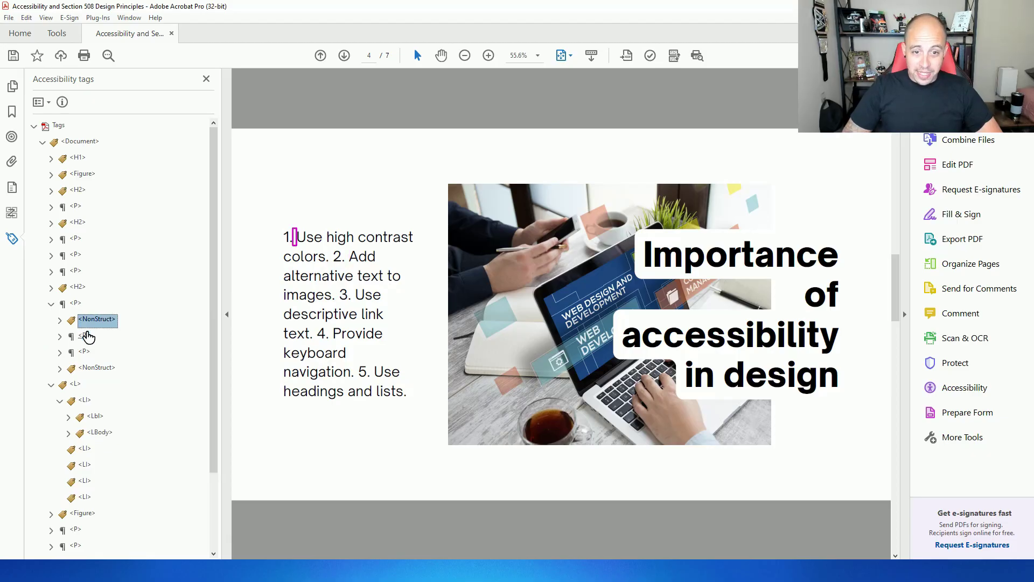
key(Right)
key(Right)
right_click(88, 337)
click(161, 172)
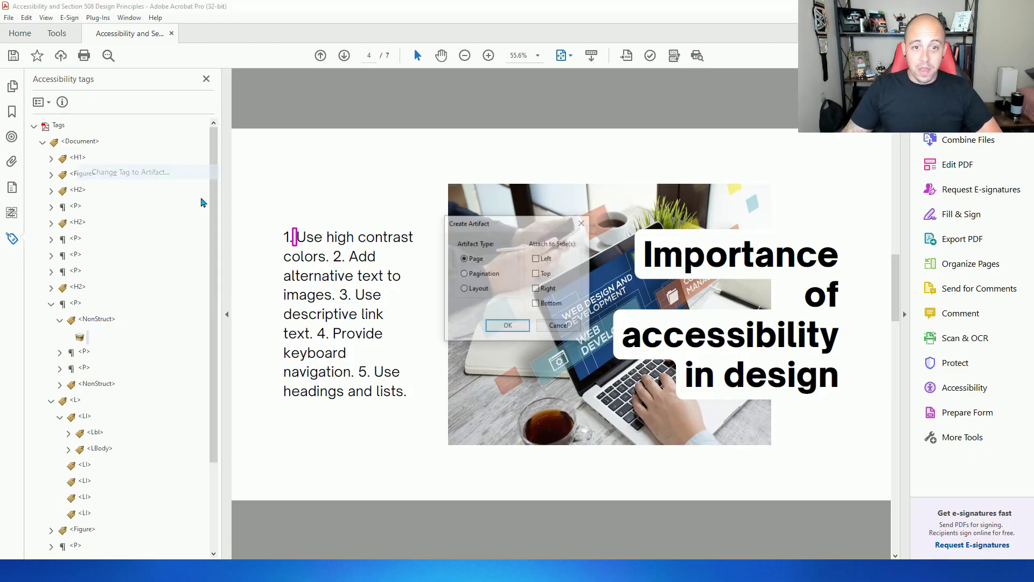
click(505, 323)
Step: Create a new Lbl tag after the second LI tag and nest it inside that LI
click(84, 337)
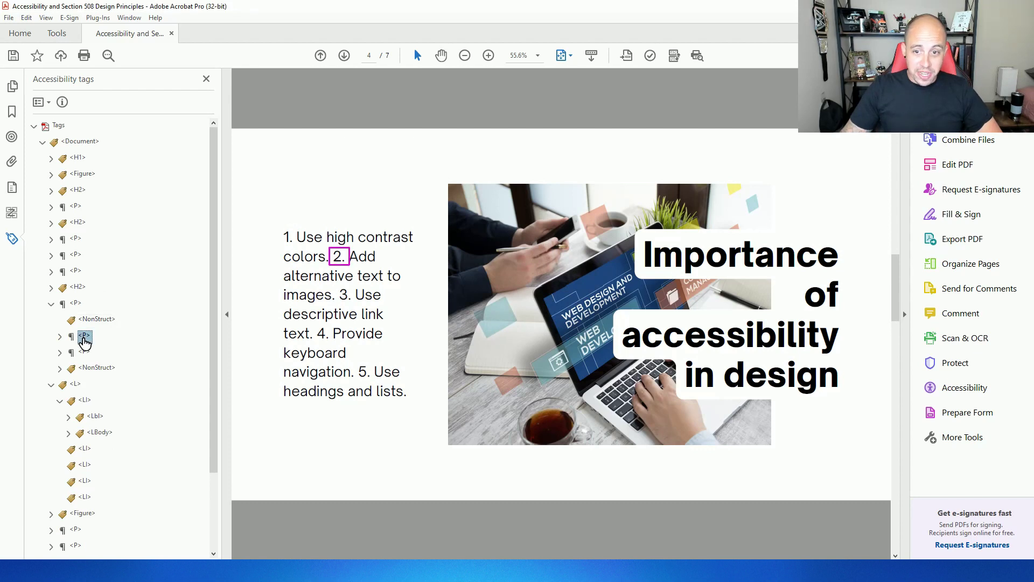
click(86, 450)
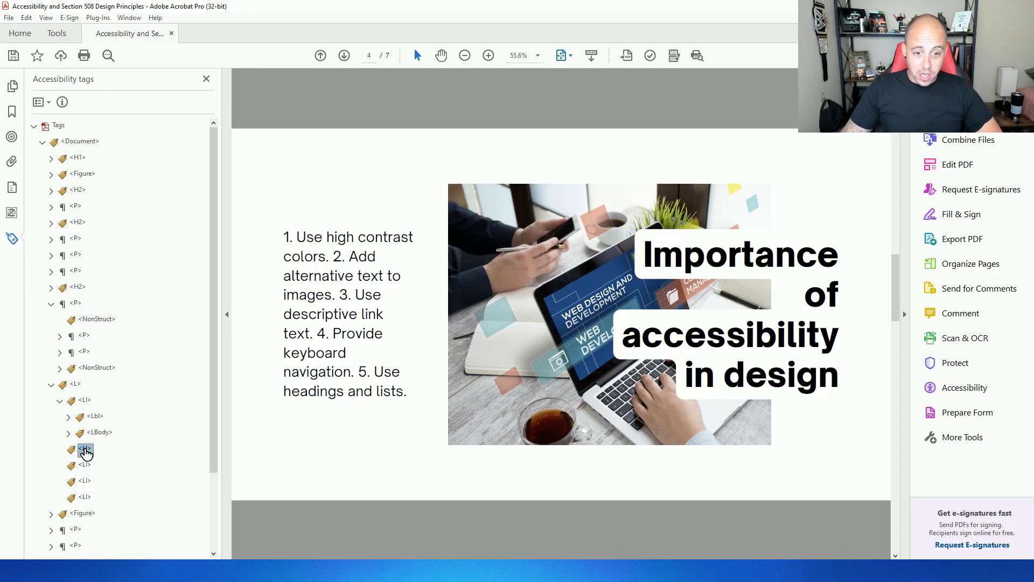
right_click(86, 451)
click(128, 207)
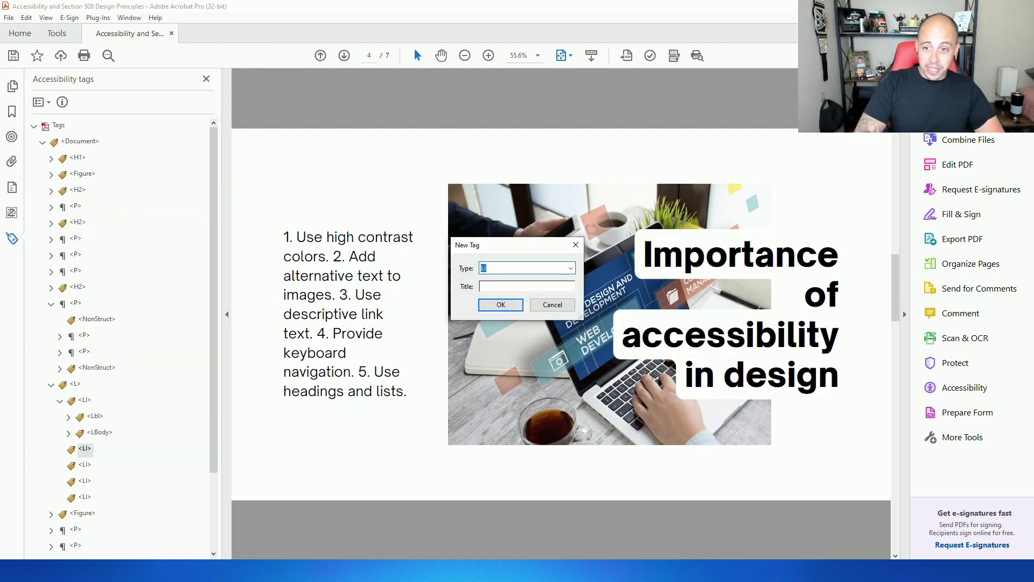
text(LbL)
key(Return)
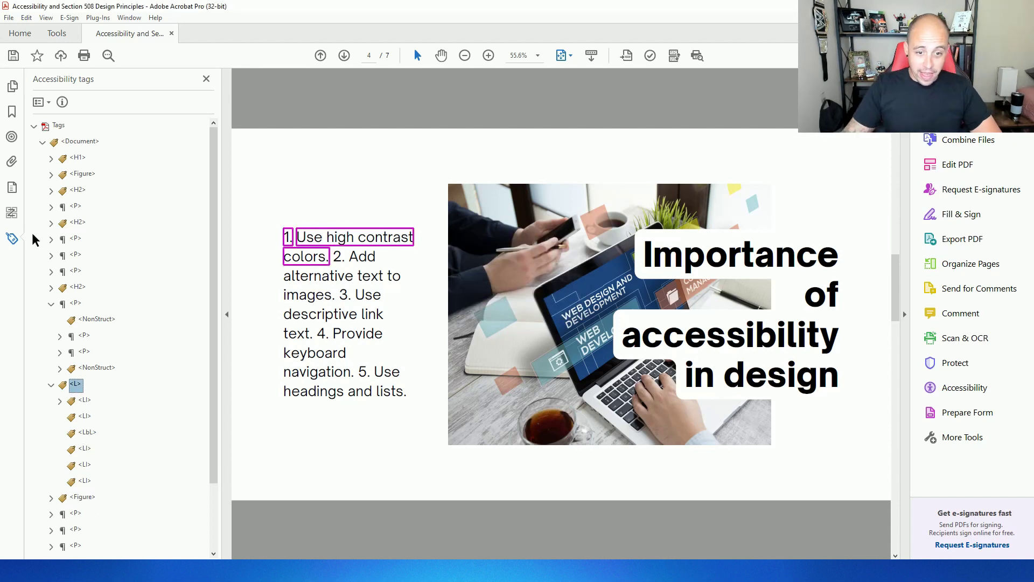
click(86, 434)
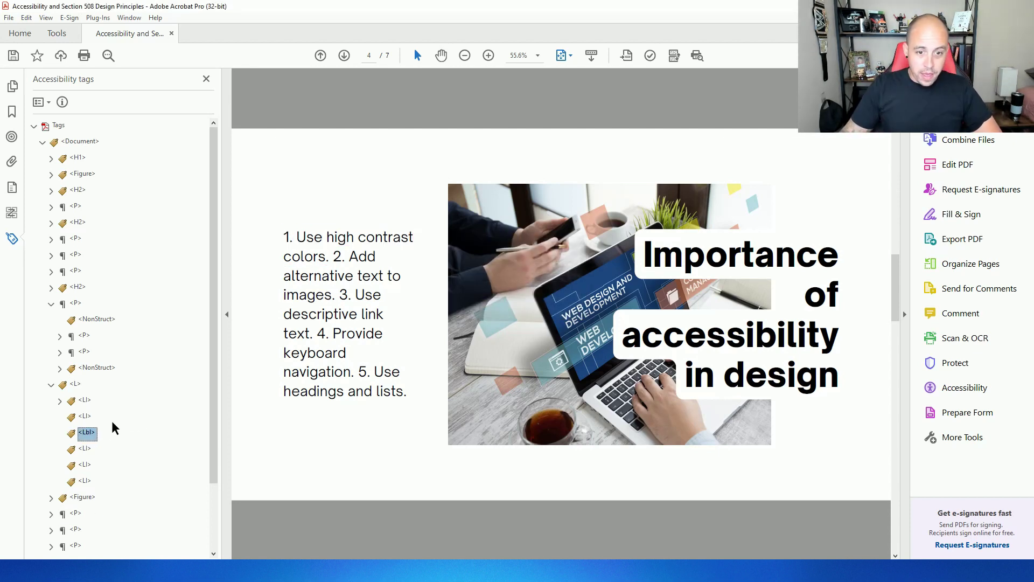
drag(94, 439, 85, 419)
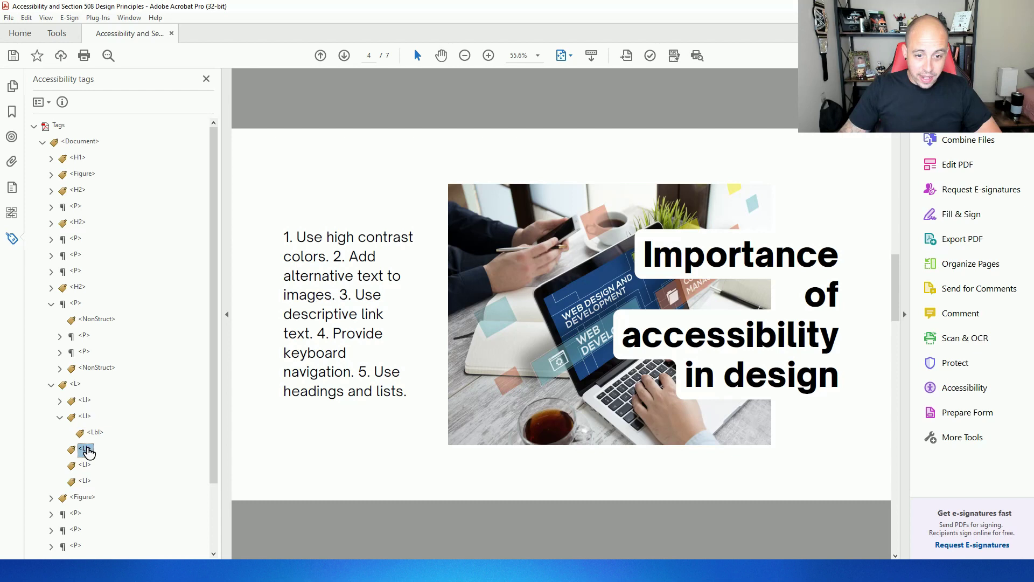
Step: Create a new Lbl tag for the third LI and nest it inside that LI
right_click(89, 451)
click(159, 208)
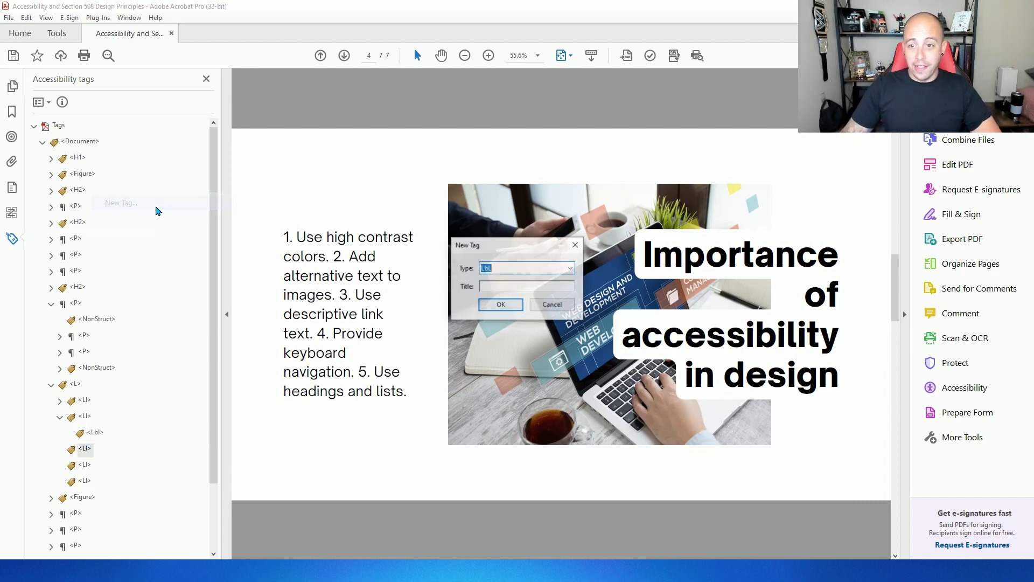
text(Lb)
key(Return)
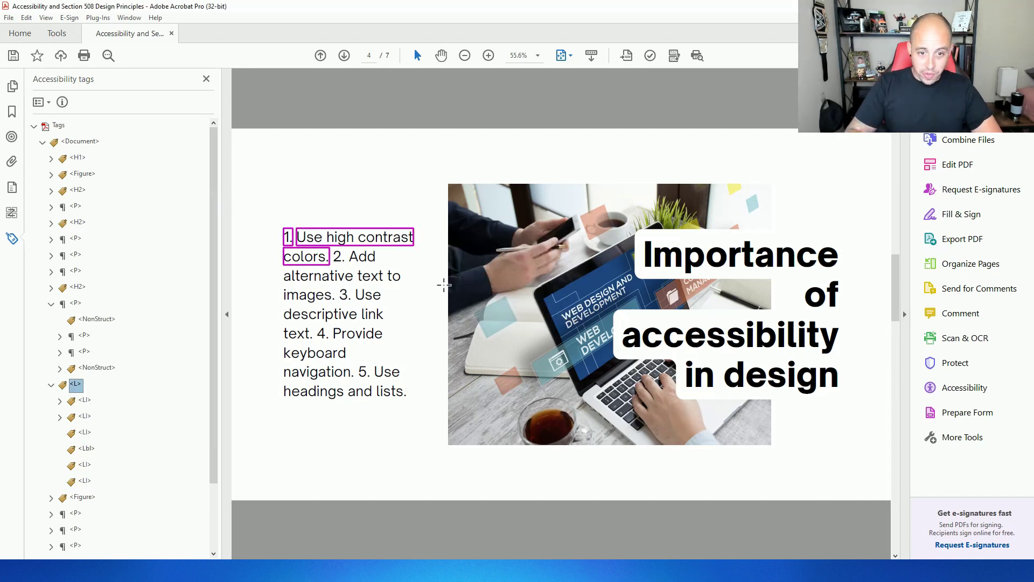
Step: Create a new Lbl tag for each of the fourth and fifth LI tags, nested inside its LI
right_click(85, 464)
click(156, 221)
click(508, 305)
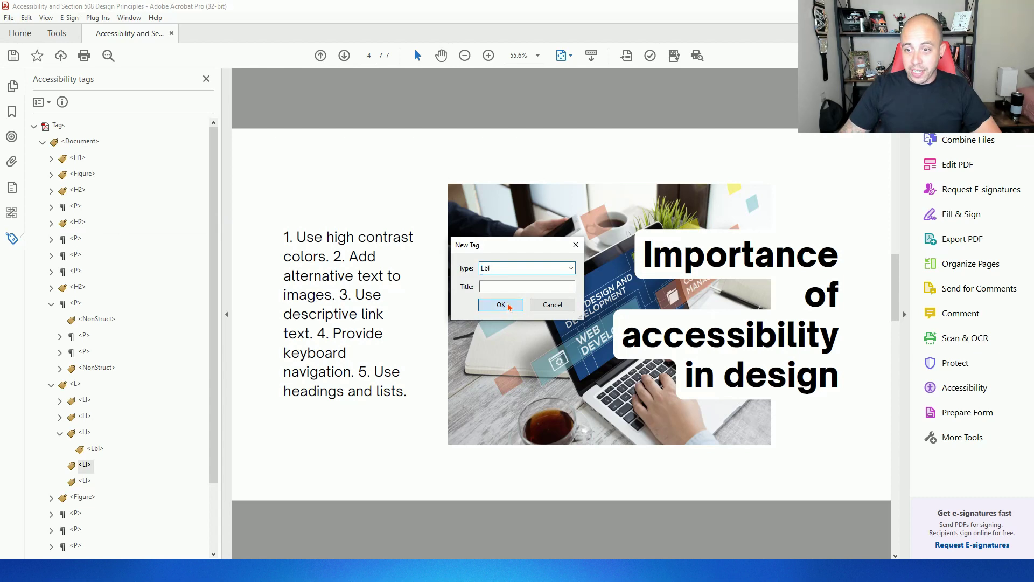
drag(86, 464, 85, 449)
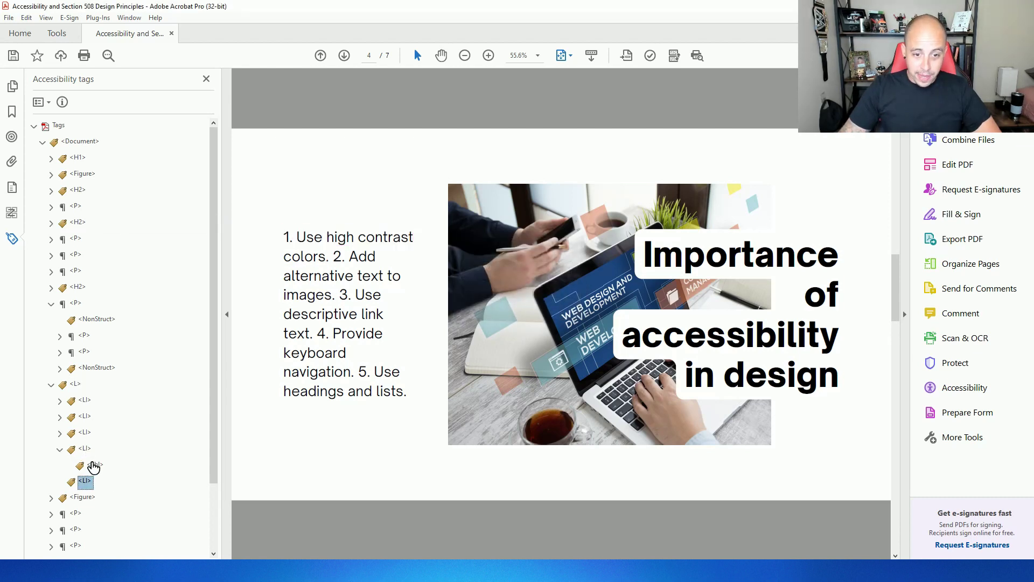
right_click(86, 480)
click(116, 238)
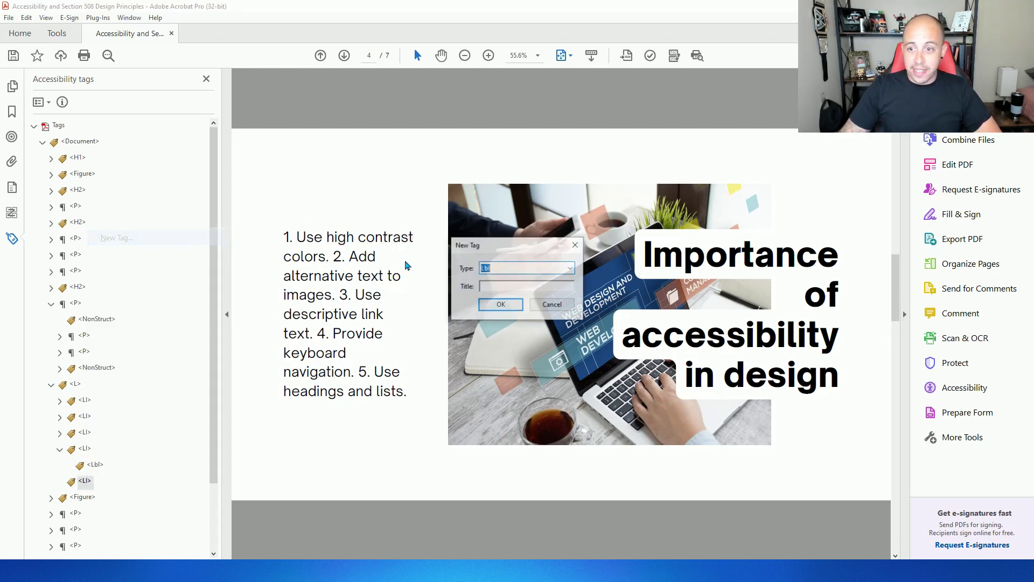
click(508, 305)
Step: Expand the second LI and create a new LBody tag directly after its Lbl
click(60, 416)
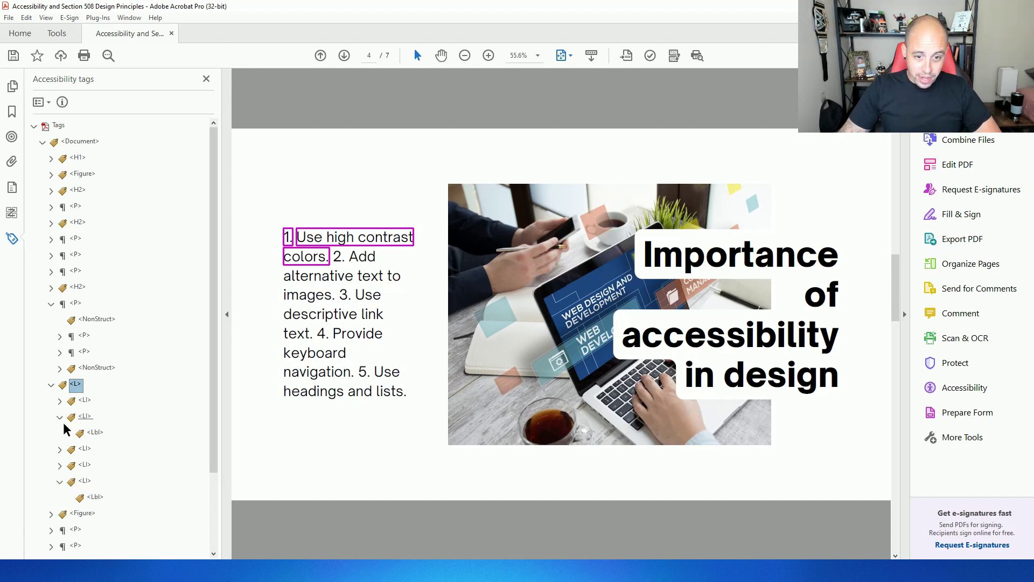
right_click(99, 438)
click(116, 192)
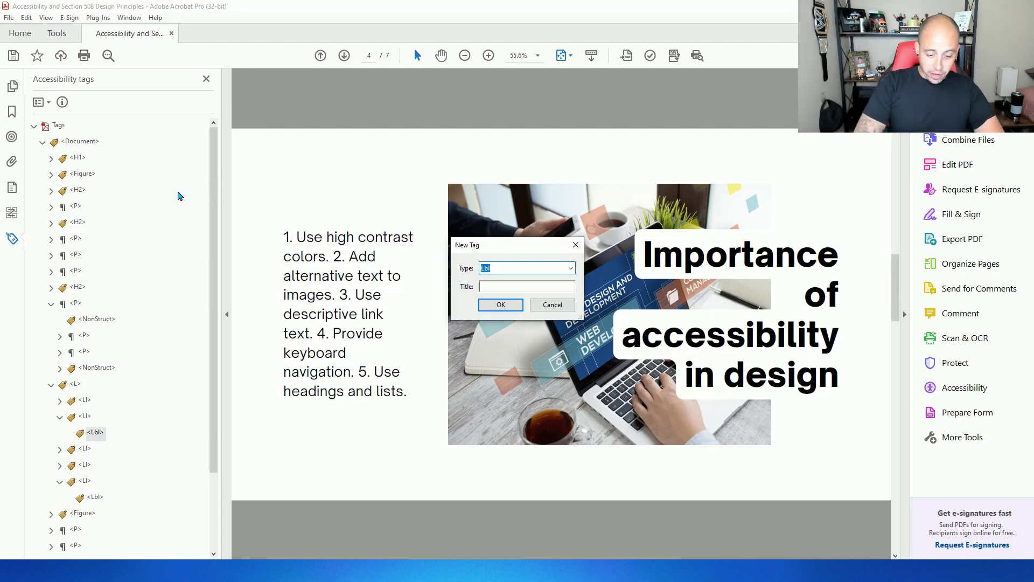
text(LBody)
key(Return)
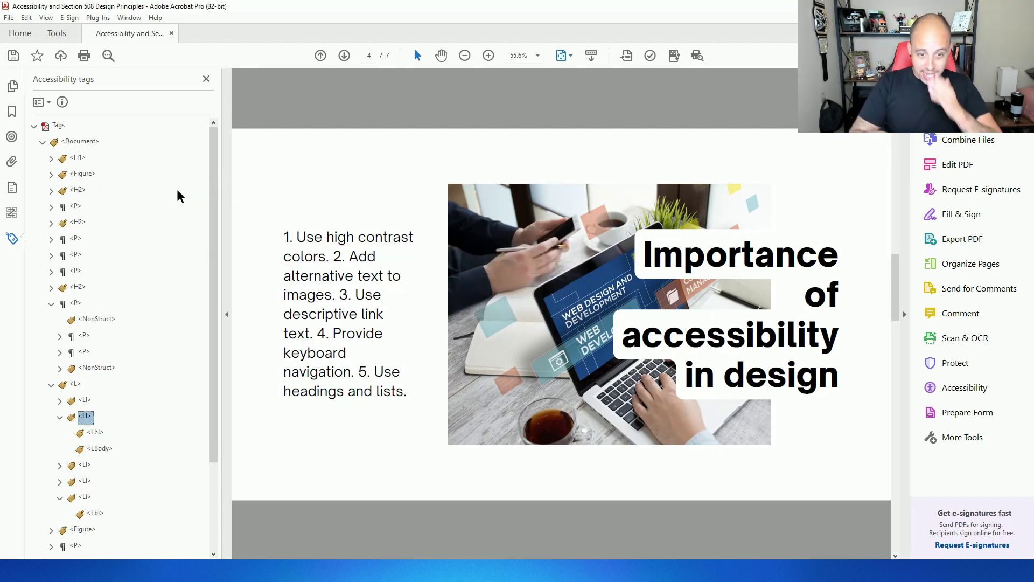
Step: Expand the third LI and add a new LBody tag directly after its Lbl
click(60, 465)
right_click(96, 481)
click(195, 239)
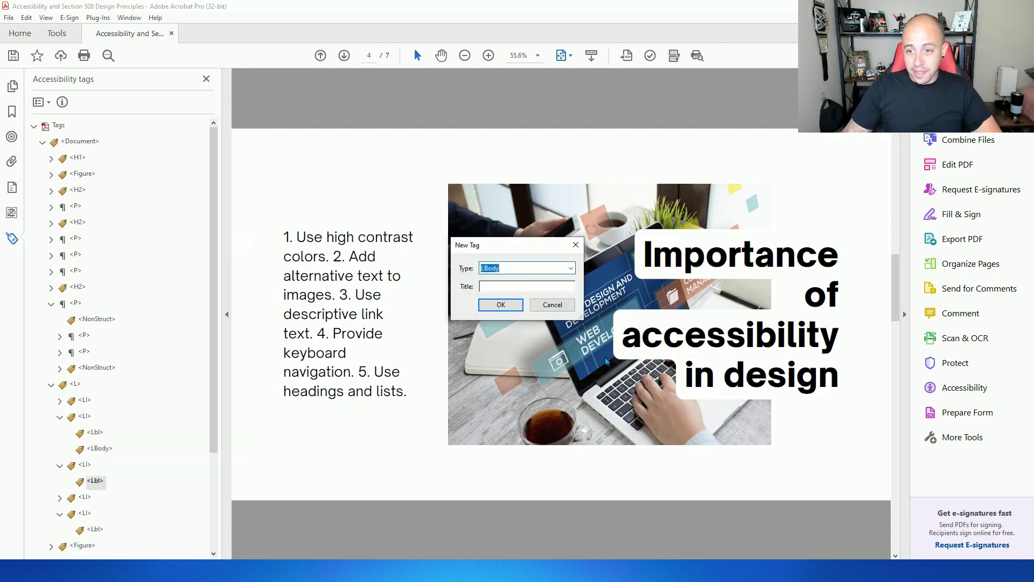
click(500, 305)
Step: Add a new LBody tag directly after the Lbl in both the fourth and fifth LI tags
click(60, 371)
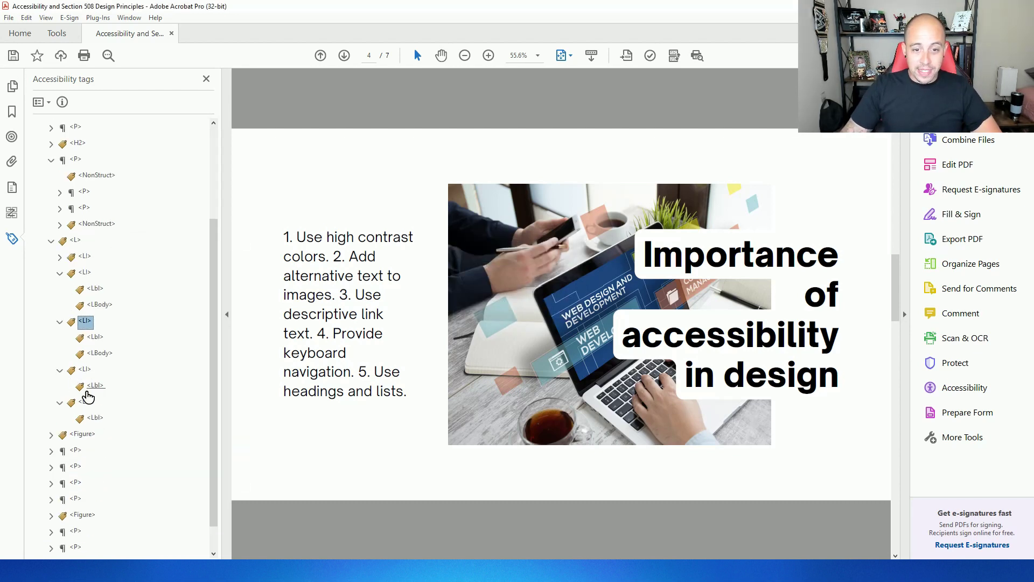
click(96, 385)
right_click(98, 385)
click(139, 141)
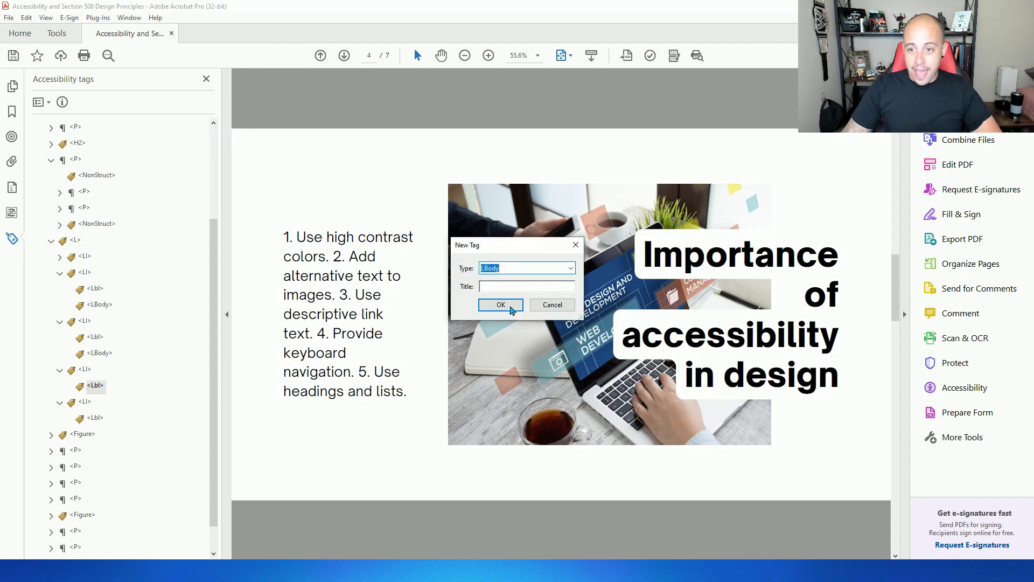
click(502, 311)
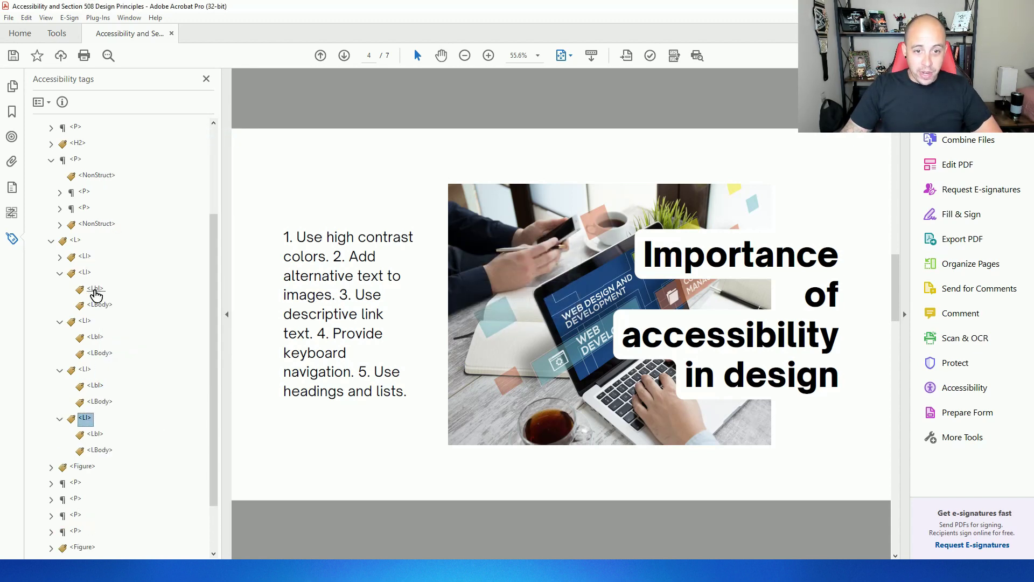
Step: Tag the text "2." in the second LI's Lbl and "Add alternative text to images." in its LBody, using Create Tag from Selection
click(94, 291)
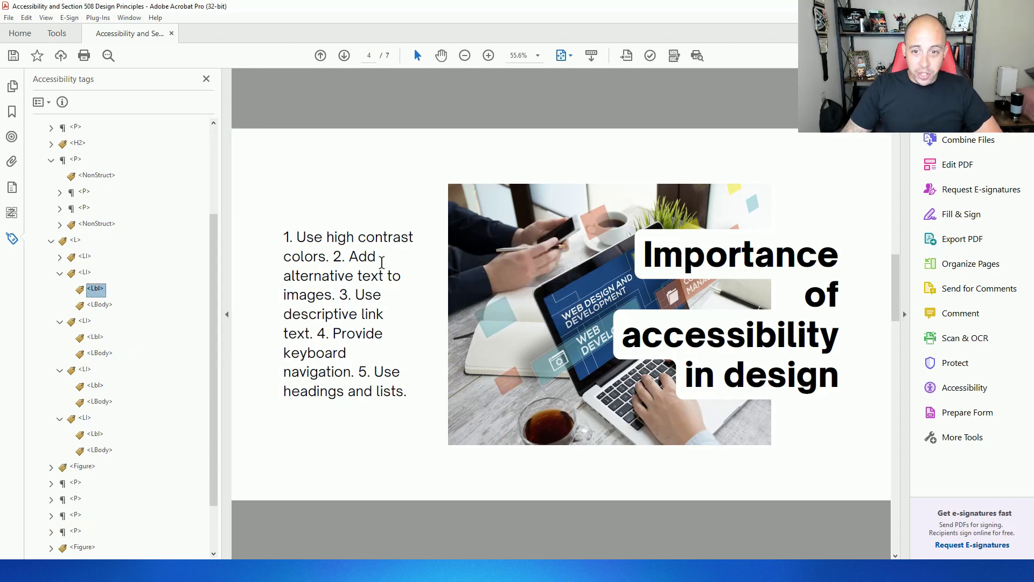
double_click(339, 256)
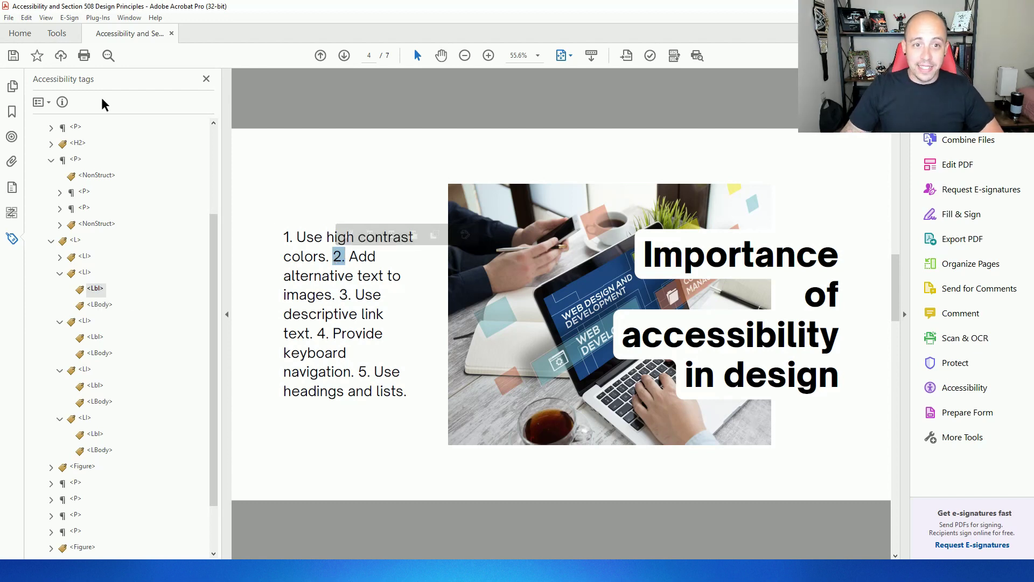
click(43, 110)
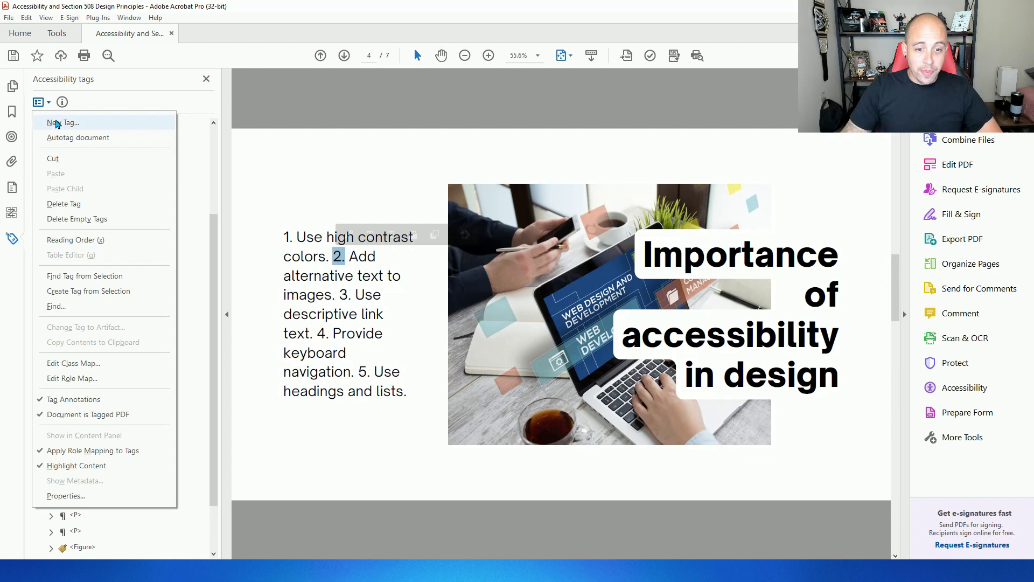
click(108, 291)
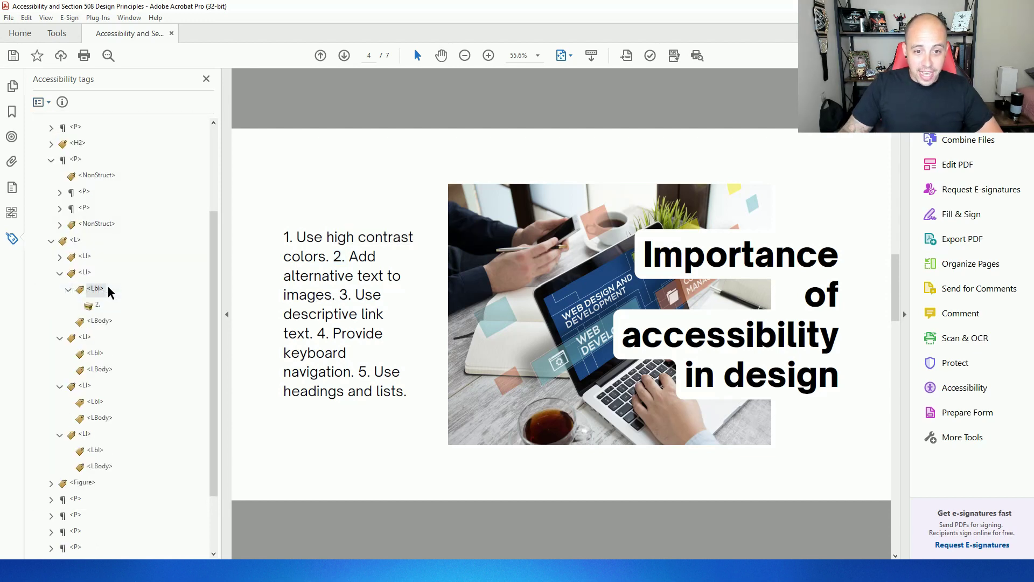
click(100, 322)
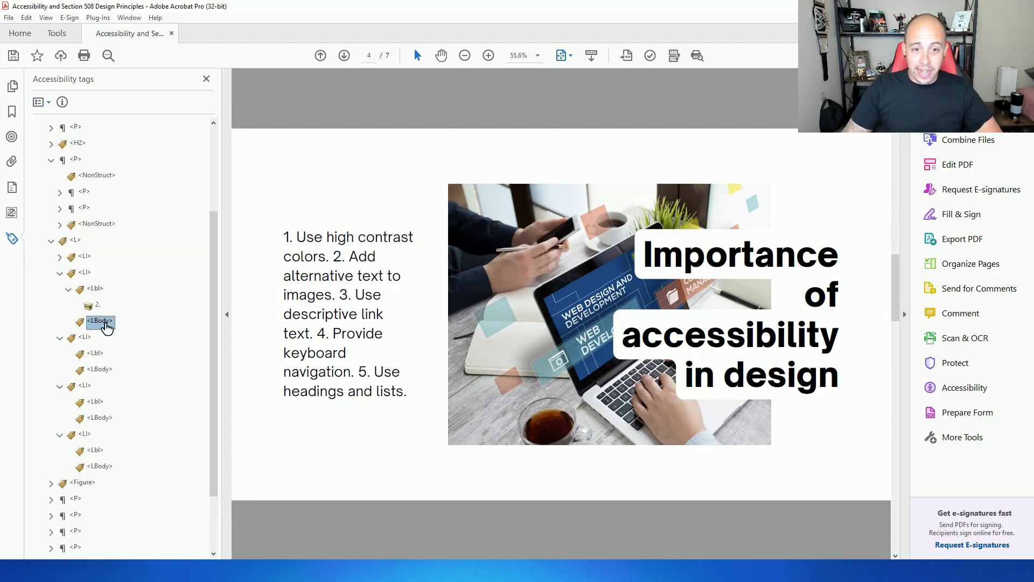
drag(349, 256, 334, 295)
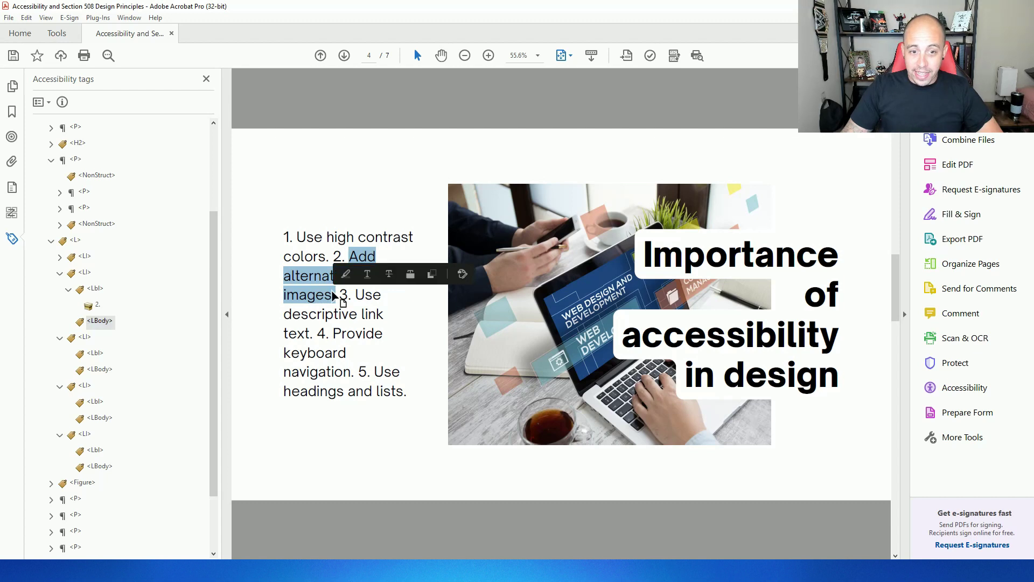
click(40, 102)
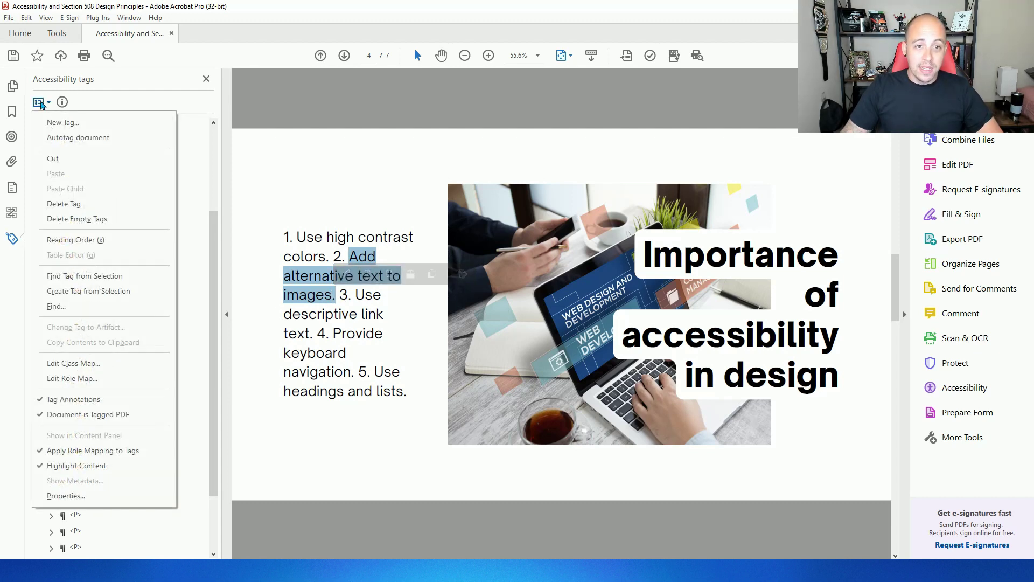
click(111, 279)
Step: Tag the selected text "3." in the third LI's Lbl and "Use descriptive link text." in its LBody
click(85, 370)
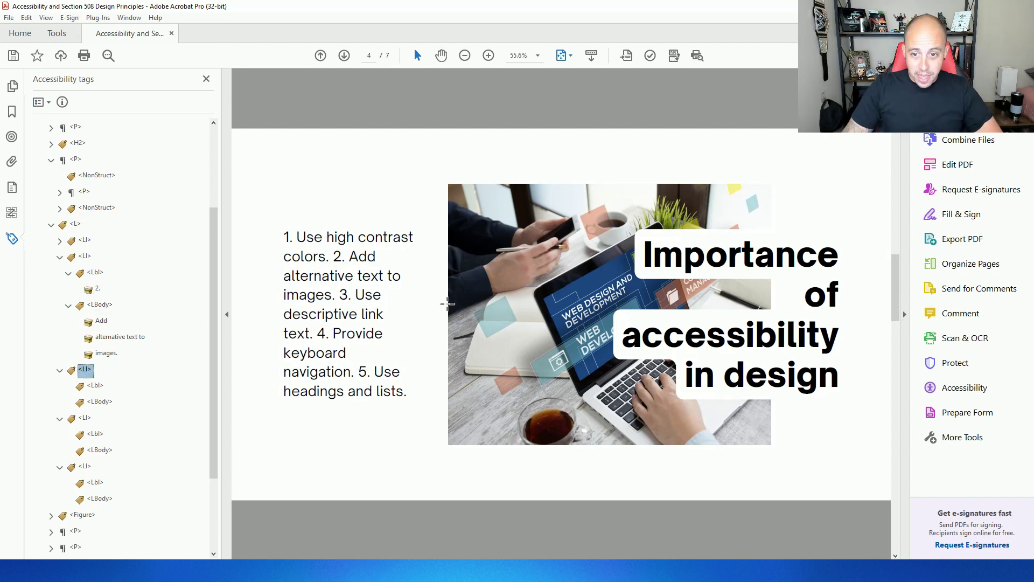
double_click(349, 295)
click(95, 385)
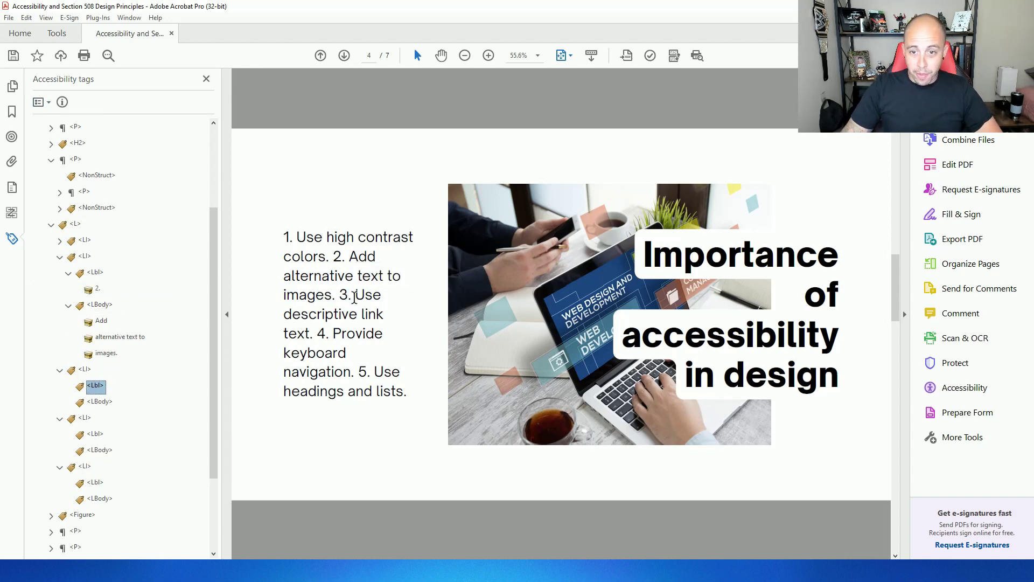
click(100, 419)
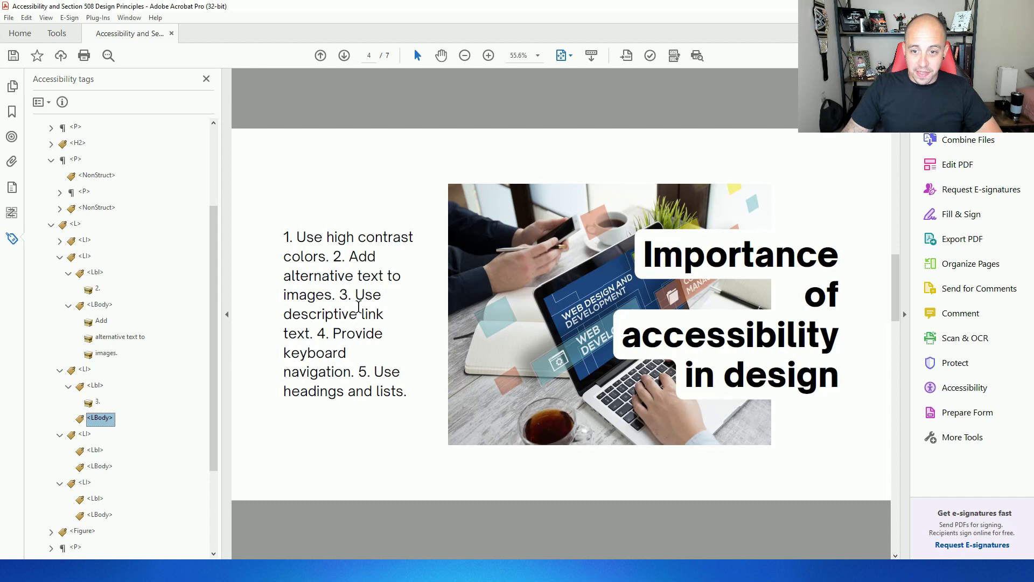
drag(356, 294, 312, 333)
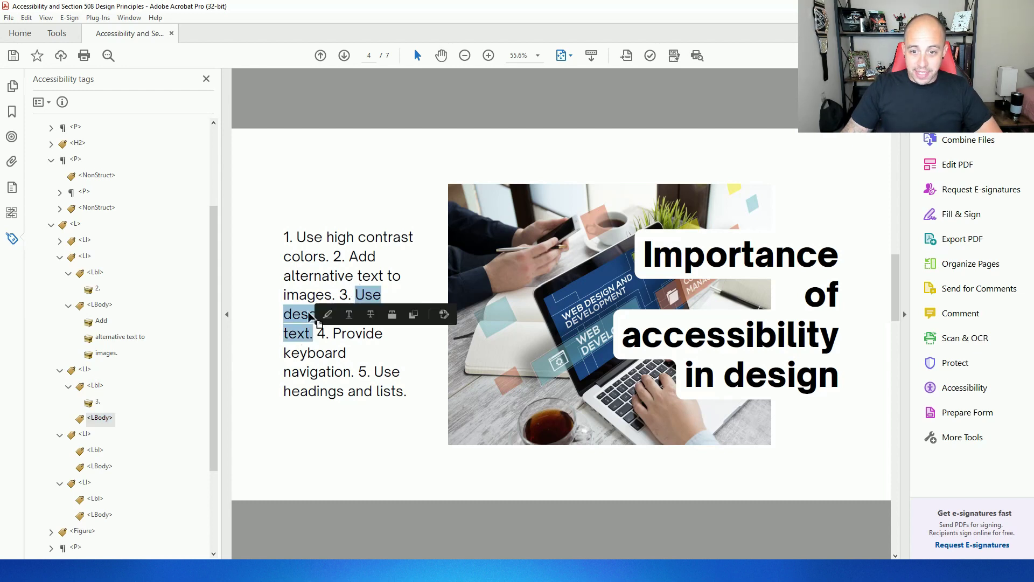
click(41, 102)
click(92, 292)
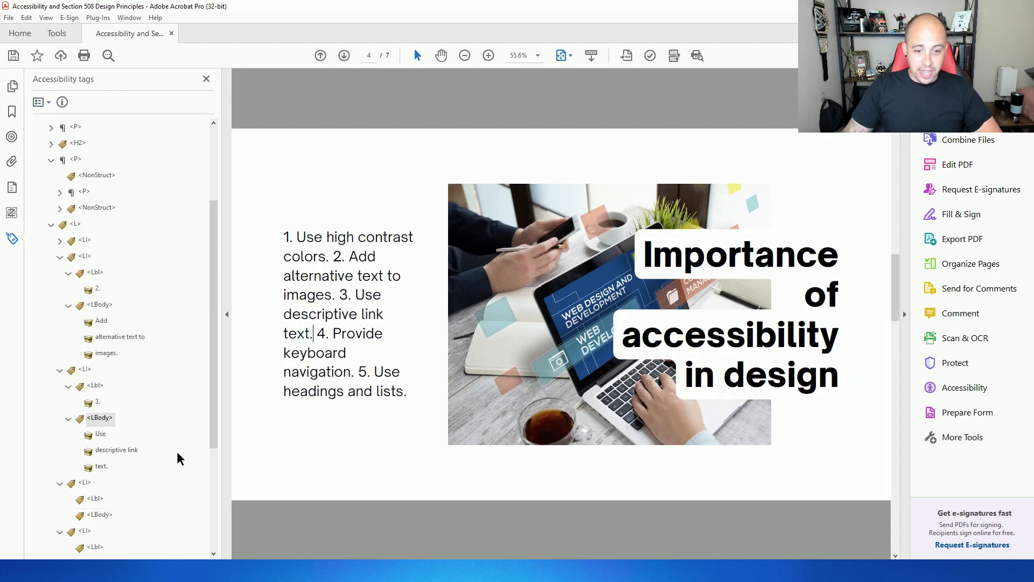
Step: Tag the selected text "4." in the fourth LI's Lbl and "Provide keyboard navigation." in its LBody
click(96, 338)
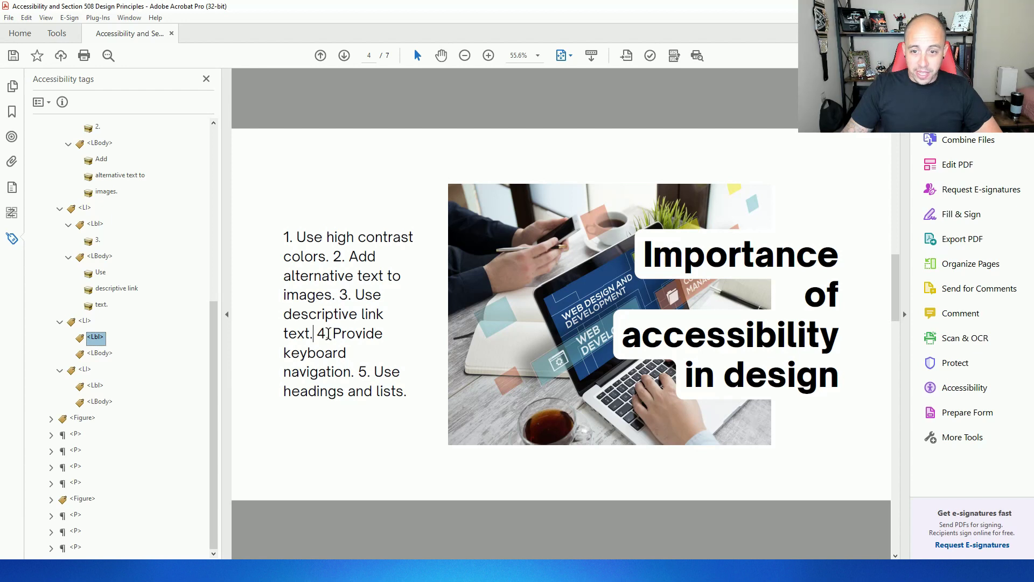
drag(317, 334, 333, 334)
click(41, 103)
click(92, 293)
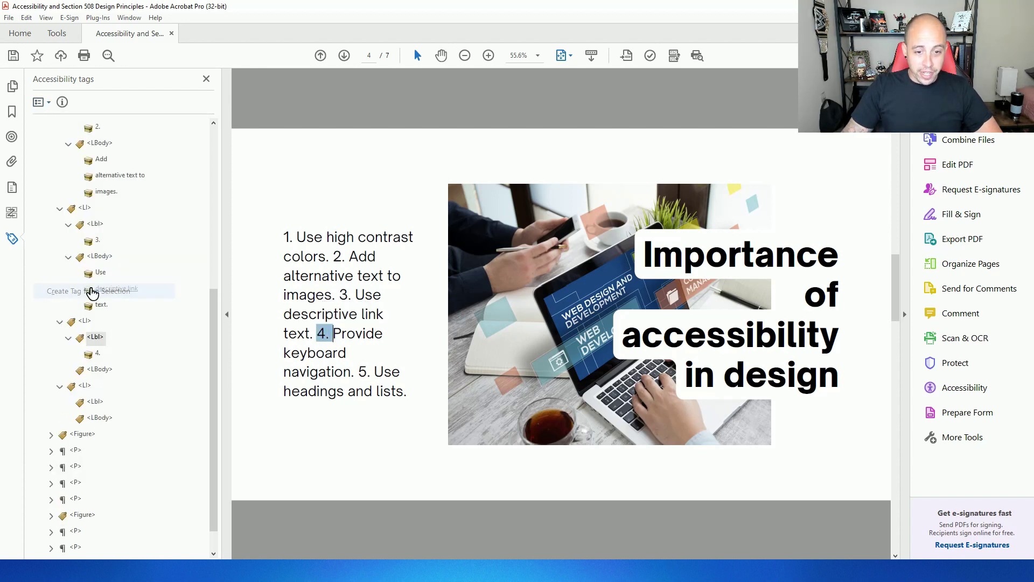
click(100, 370)
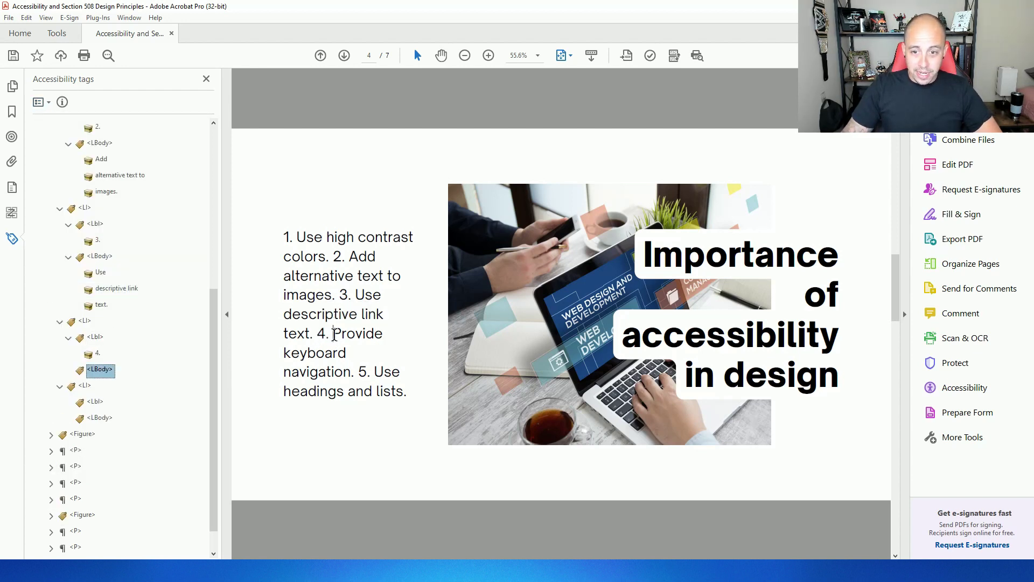
drag(334, 334, 354, 372)
click(40, 102)
click(91, 292)
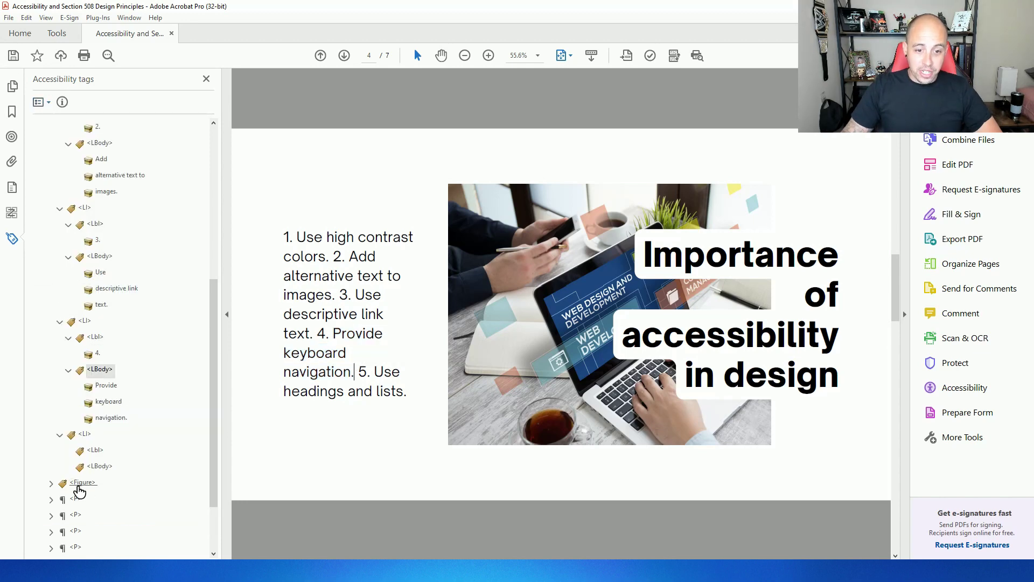
Step: Tag the selected text "5." in the fifth LI's Lbl and "Use headings and lists." in its LBody
click(95, 450)
drag(370, 372, 357, 372)
click(40, 102)
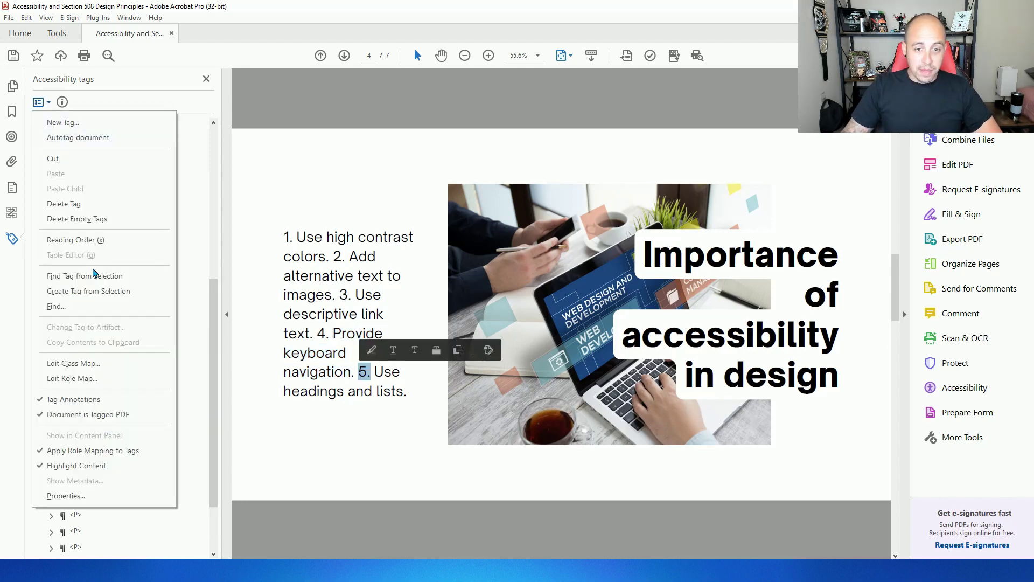
click(91, 291)
click(102, 483)
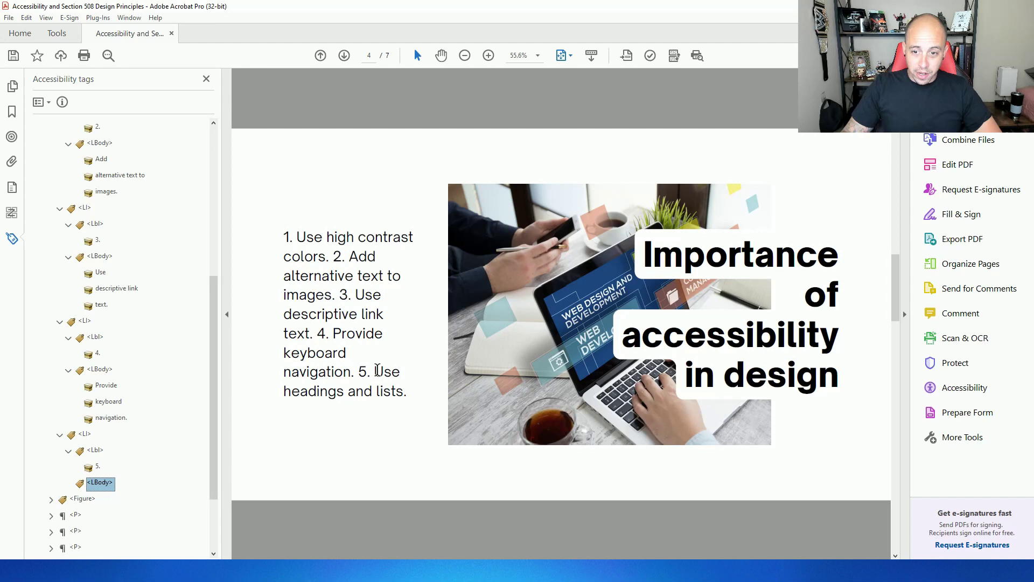
drag(374, 372, 408, 392)
click(41, 102)
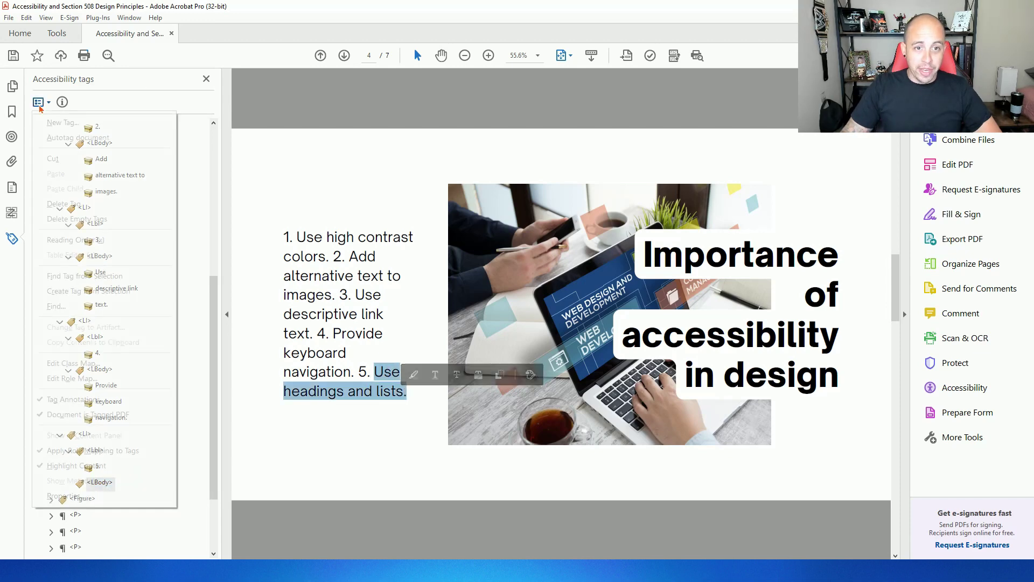
click(92, 291)
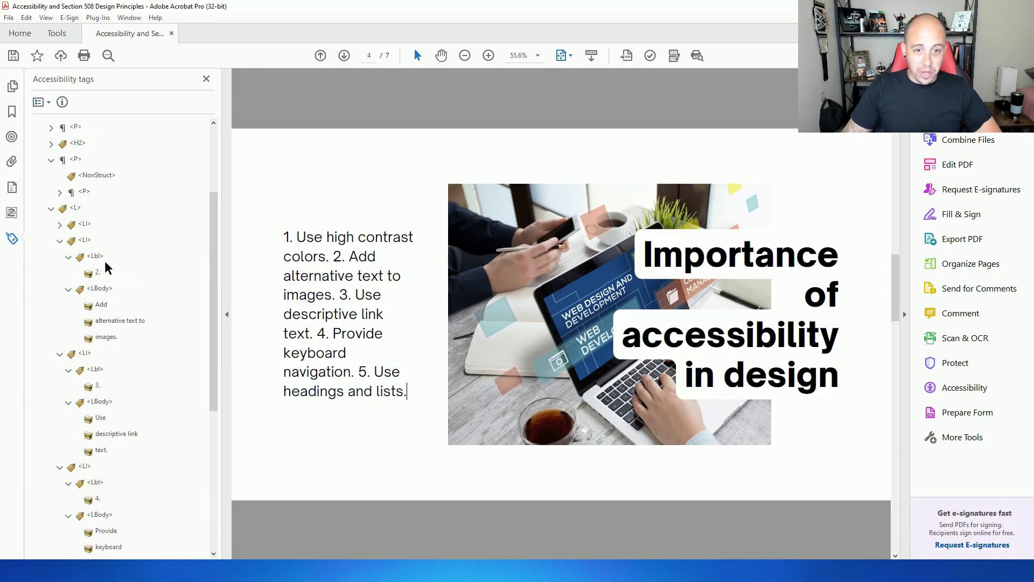
Step: Collapse the L tag and change the blank space in the body paragraph's nested P tag to an artifact
click(51, 209)
click(75, 333)
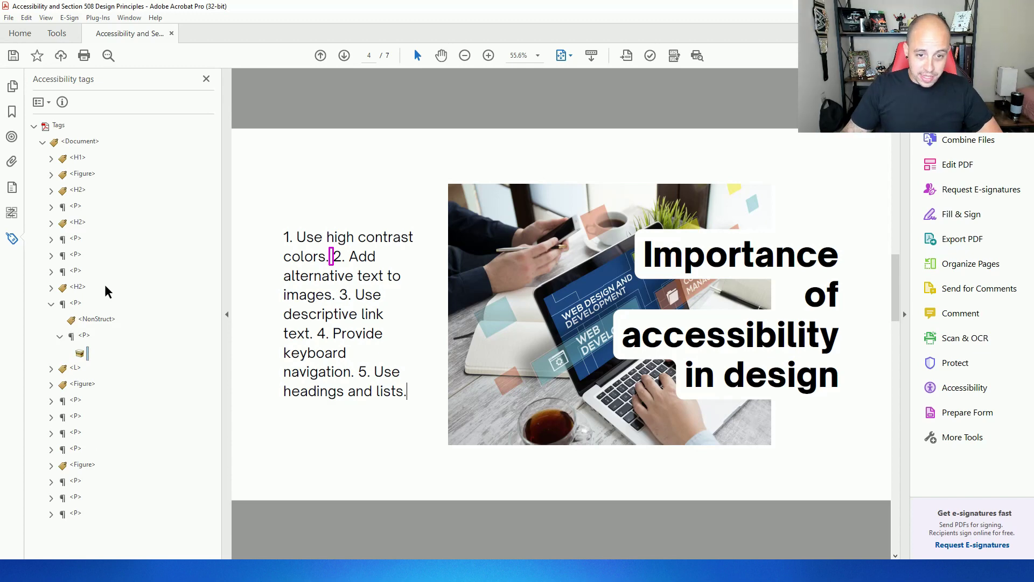
right_click(77, 355)
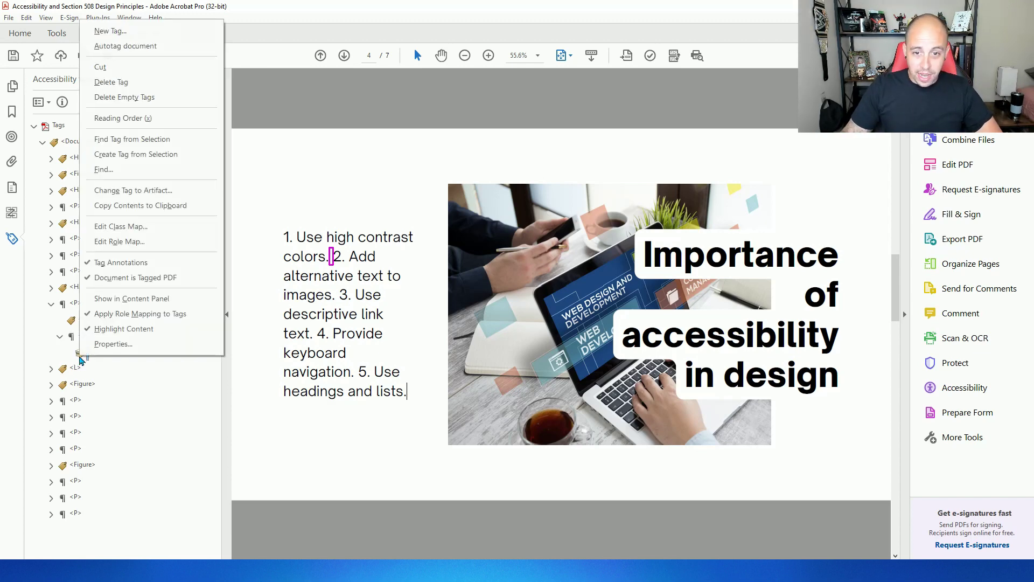
click(161, 192)
click(506, 326)
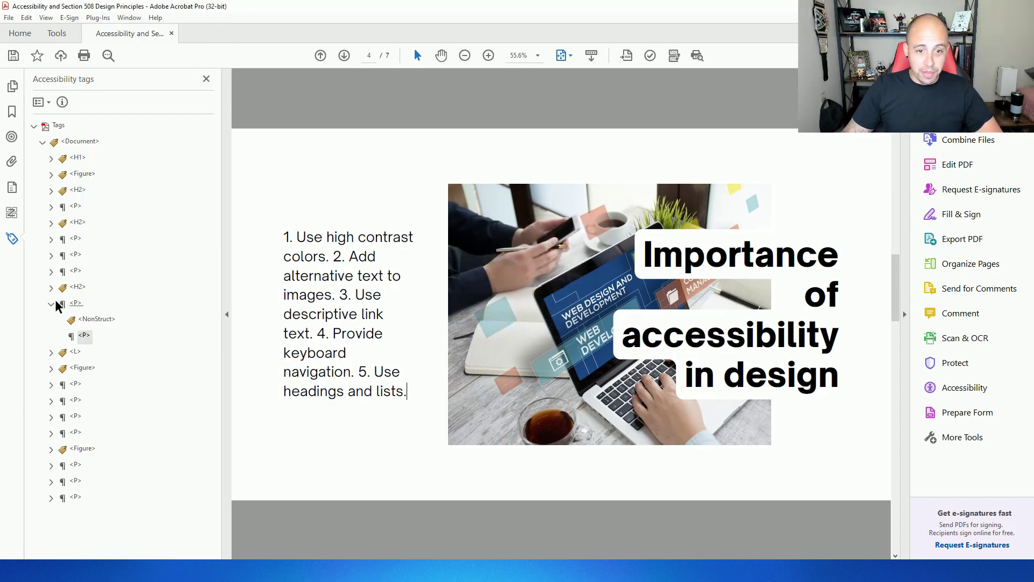
Step: Remove the leftover body paragraph tag before page 4's list and expand page 5's Figure tag
click(78, 318)
key(Right)
key(Down)
key(Down)
key(Down)
key(Down)
key(Down)
key(Down)
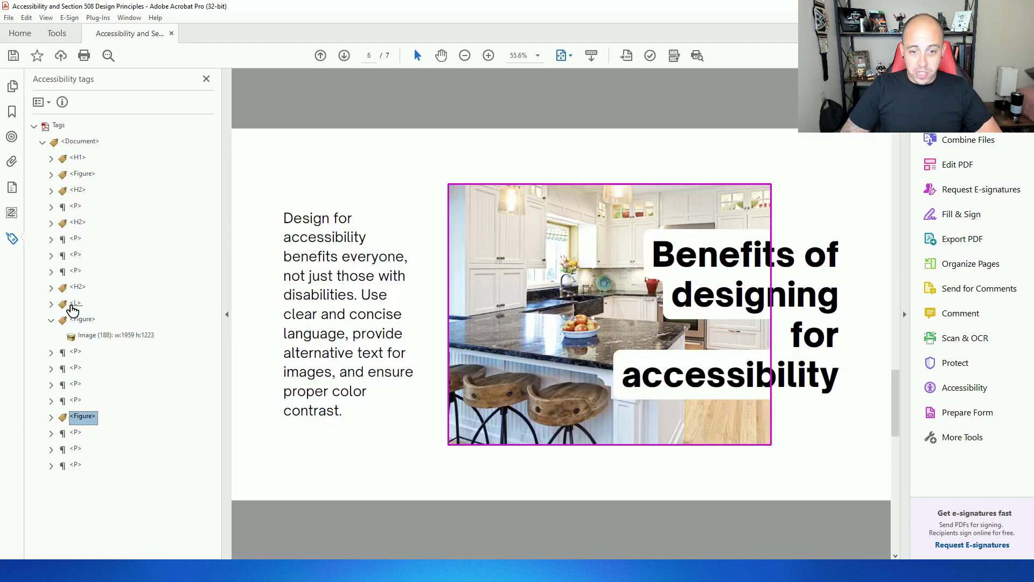
Step: Expand page 6's Figure tag and change the images on pages 5 and 6 to artifacts of type Page
key(Right)
key(Down)
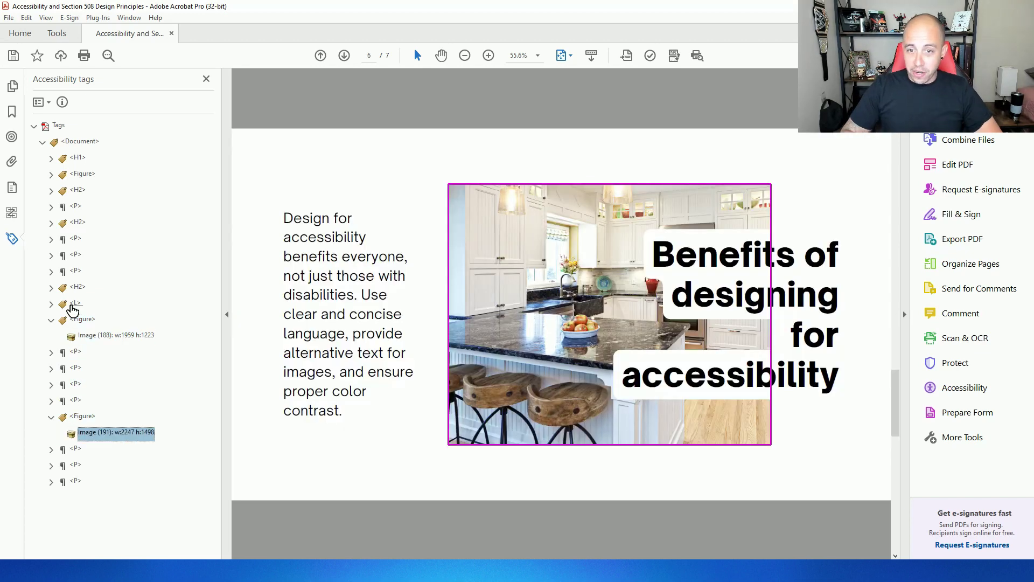
ctrl+click(120, 335)
right_click(112, 339)
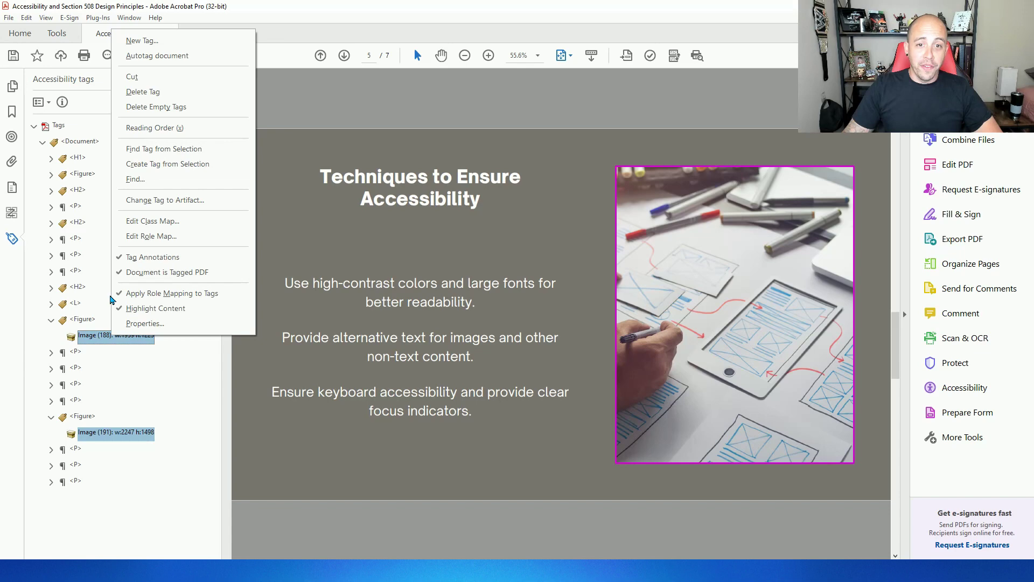
click(147, 200)
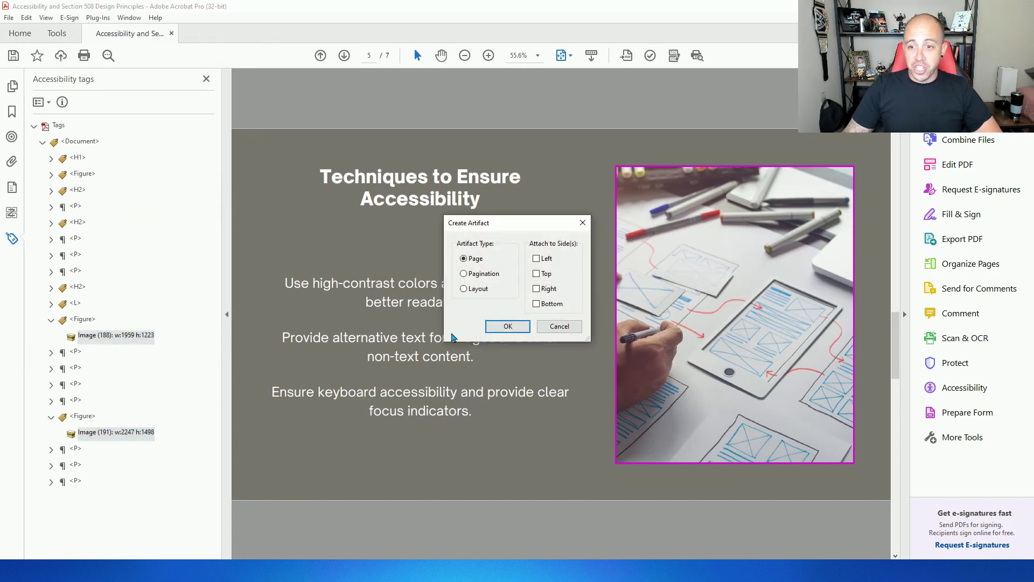
click(506, 326)
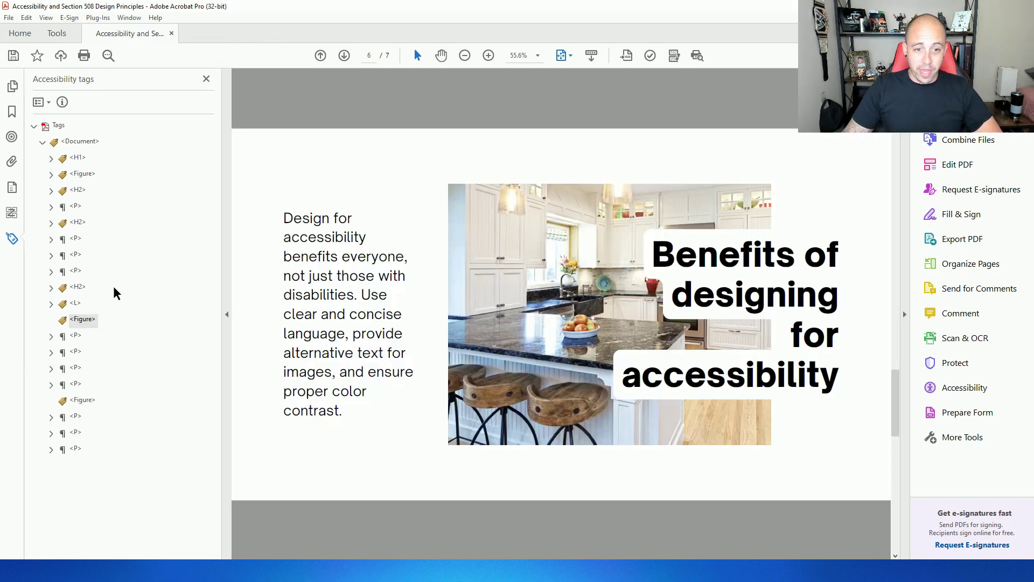
Step: Delete the two empty Figure tags left over from pages 5 and 6
key(Delete)
click(82, 384)
key(Delete)
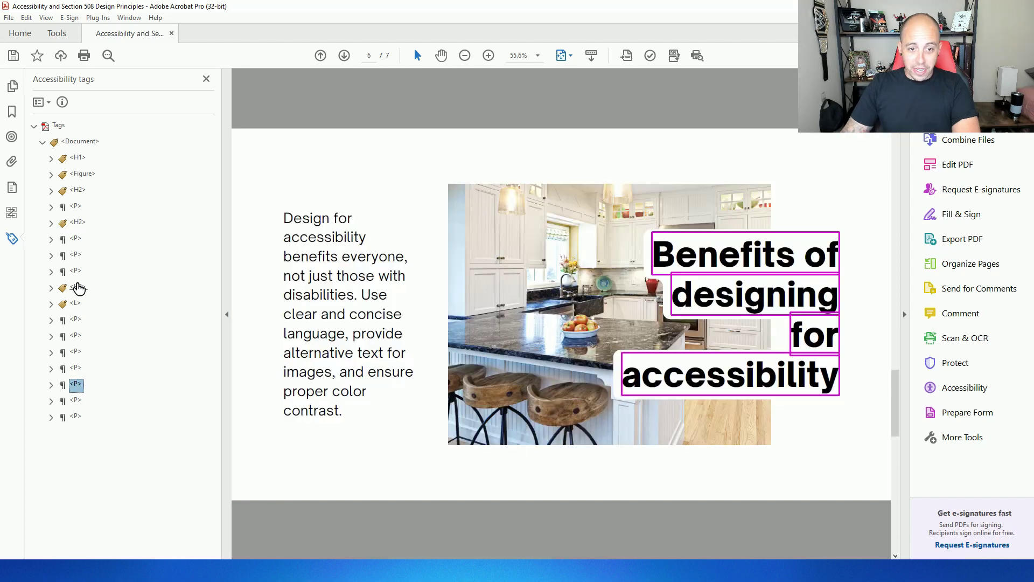
Step: Retag page 5's "Techniques to Ensure Accessibility" paragraph as H2
click(76, 289)
key(Up)
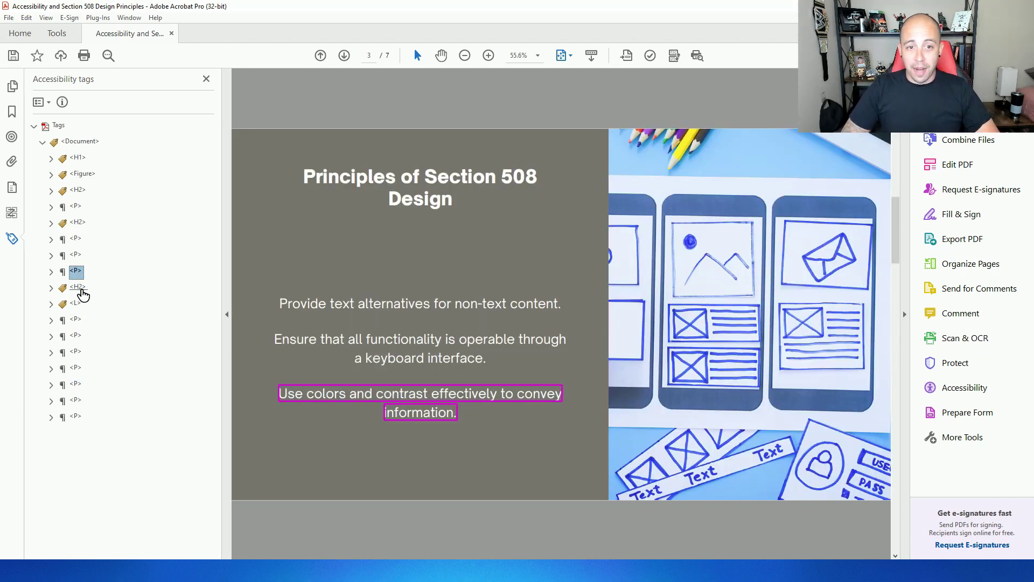
click(80, 289)
key(Down)
key(Down)
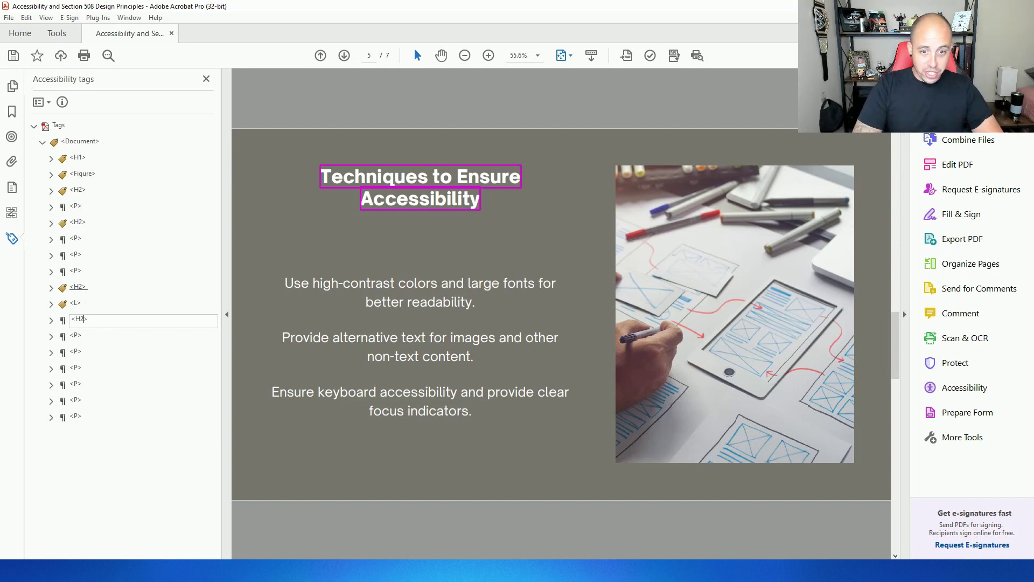
key(Return)
Step: Retag page 6's "Benefits of designing for accessibility" paragraph as H2
key(Down)
key(Down)
key(Down)
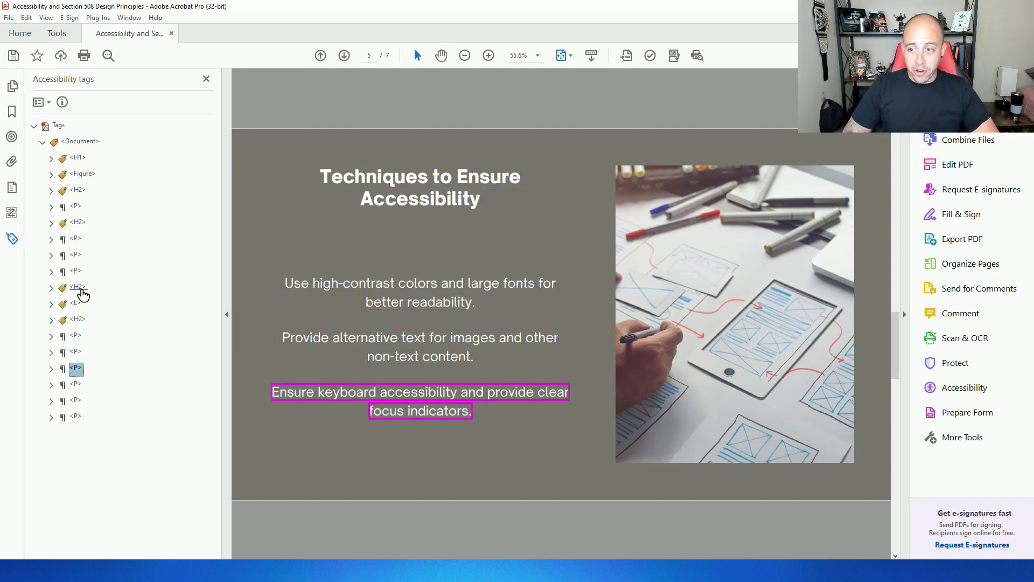
key(Down)
key(F2)
text(H)
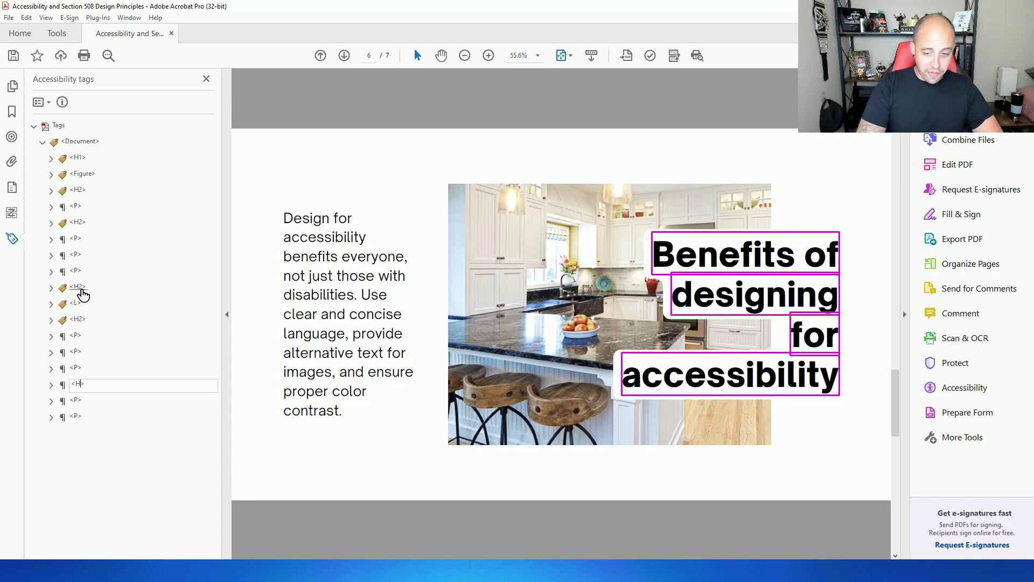
text(2)
key(Return)
Step: Review the tag tree from page 6's body paragraph up to the H1, checking each tag against its highlighted content
key(Down)
key(Down)
key(Up)
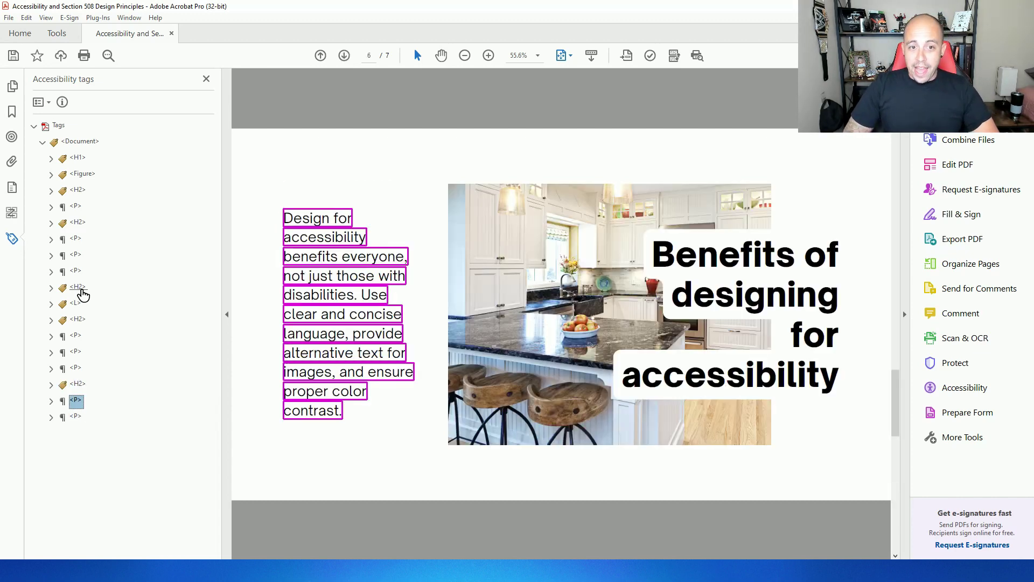
key(Up)
key(Up)
key(Up)
key(Up)
key(Up)
key(Up)
key(Up)
key(Up)
key(Up)
key(Up)
key(Up)
key(Up)
key(Up)
key(Up)
key(Up)
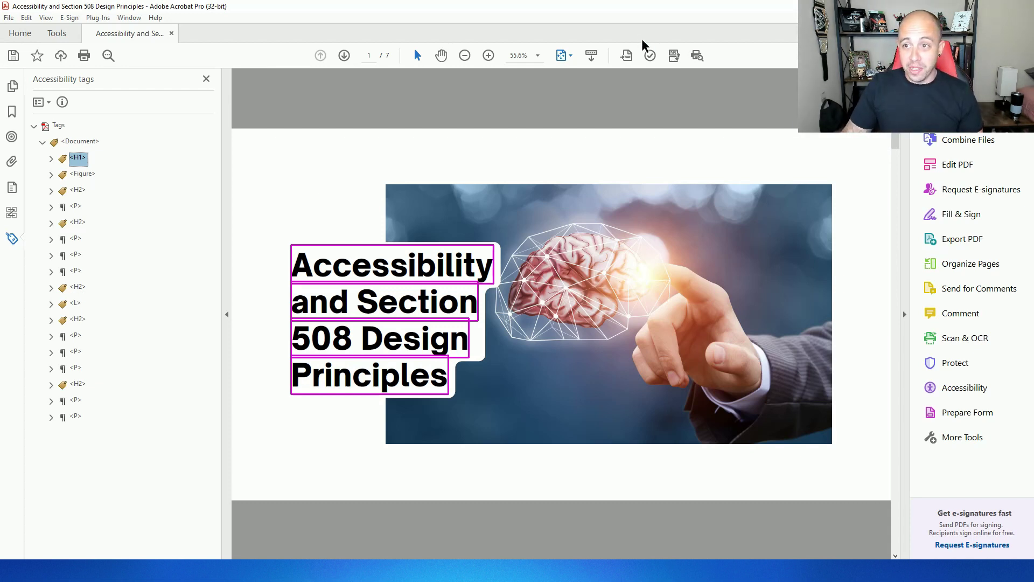
Step: Run the accessibility check on the document and select the Document category in its results
click(951, 388)
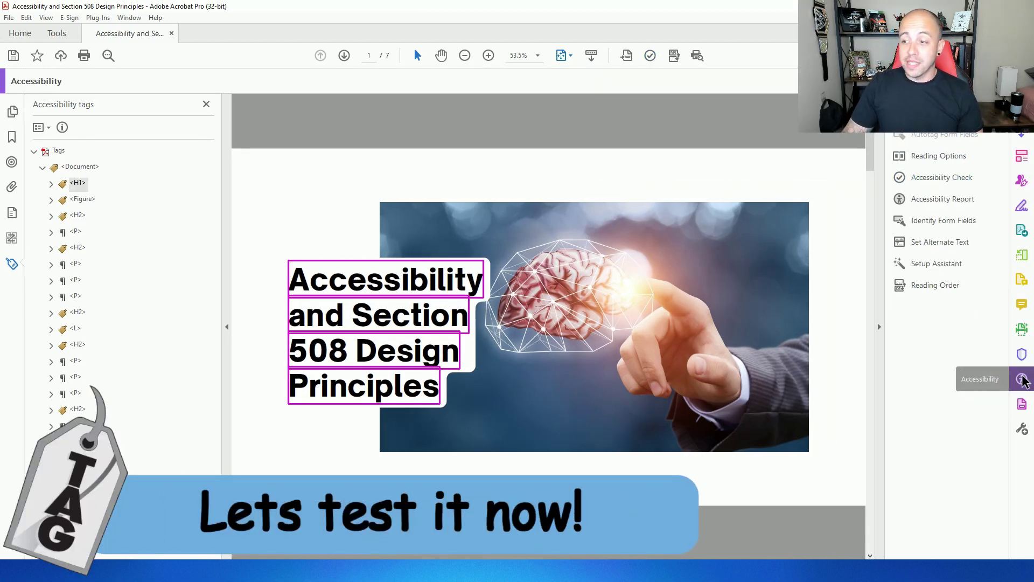
click(926, 177)
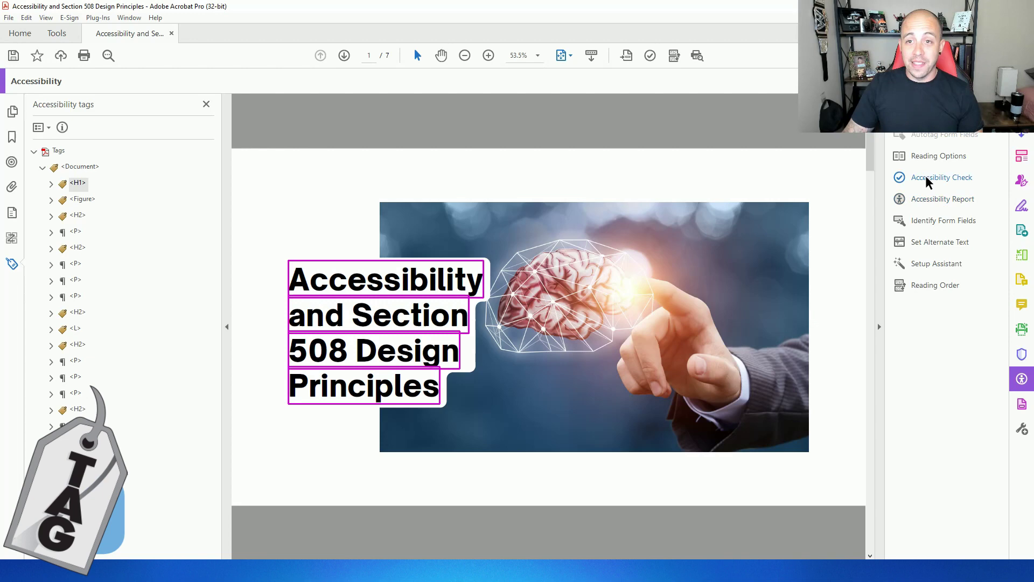
click(580, 446)
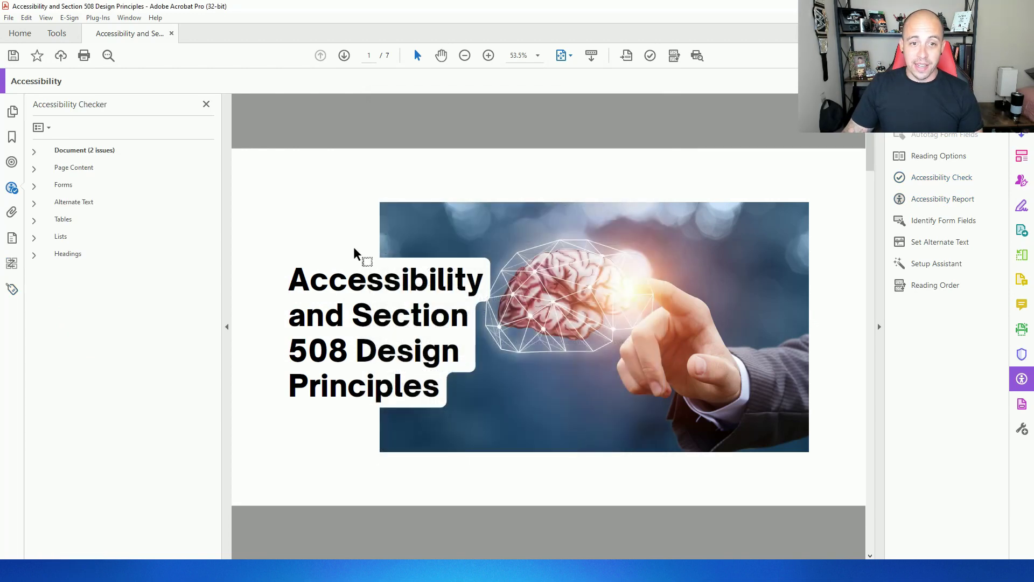
click(88, 153)
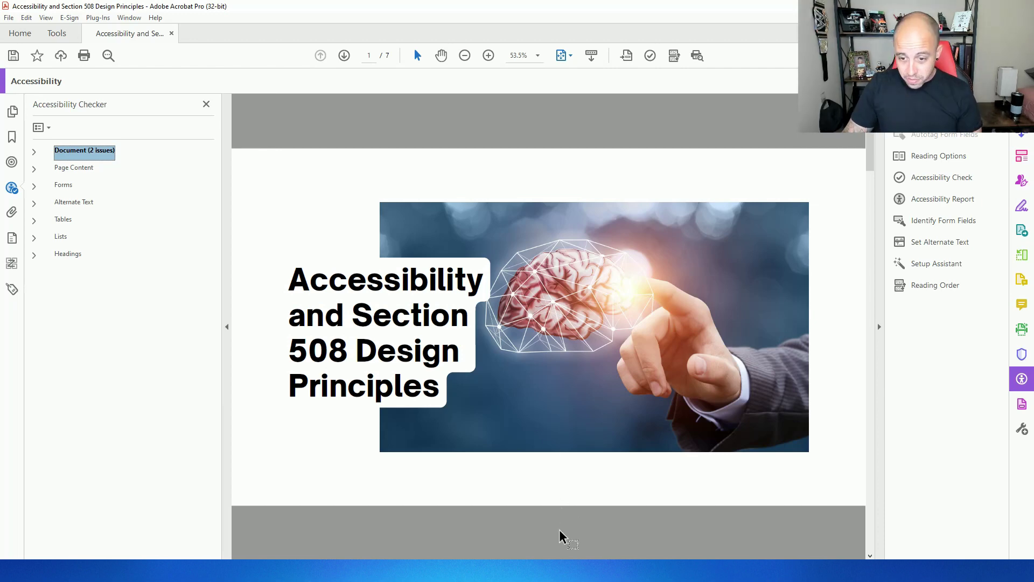
Step: Switch to PAC 2021 and check "Accessibility and Section 508 Design Principles.pdf" from the Downloads folder
key(alt+Tab)
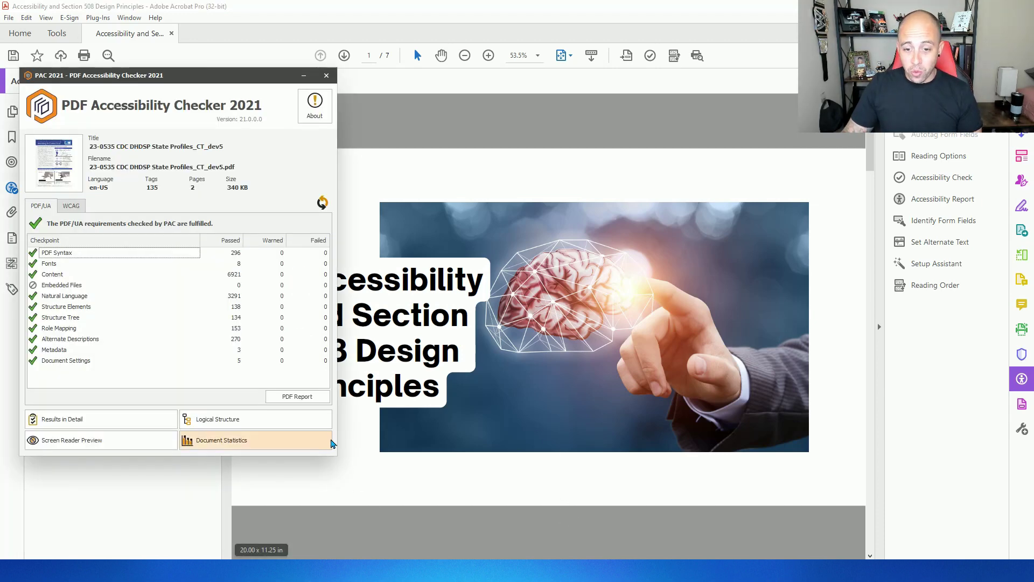
key(alt+Tab)
drag(577, 184, 102, 156)
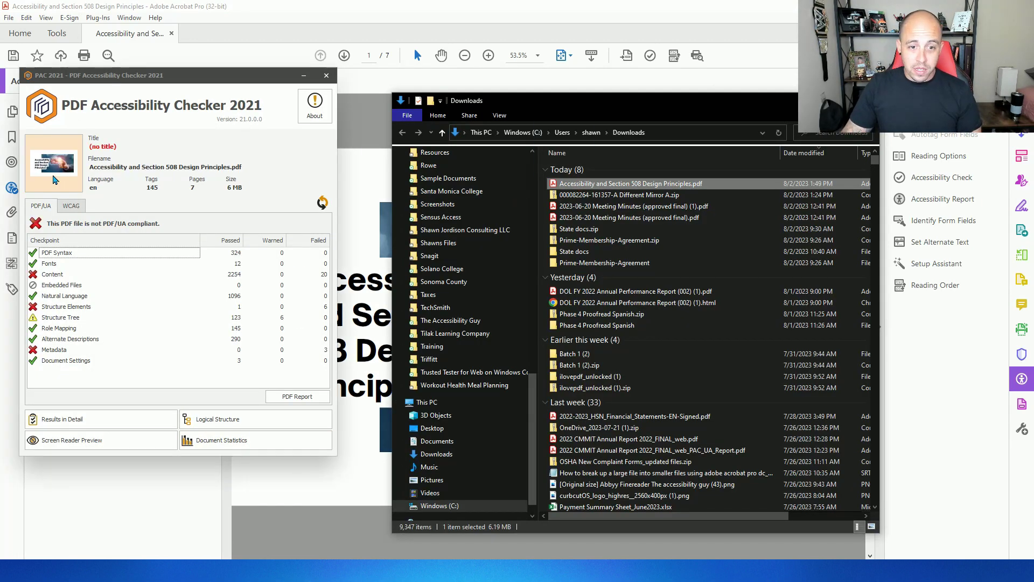
Step: Open the detailed PAC results and examine the individual Content failures under Basic requirements
click(55, 277)
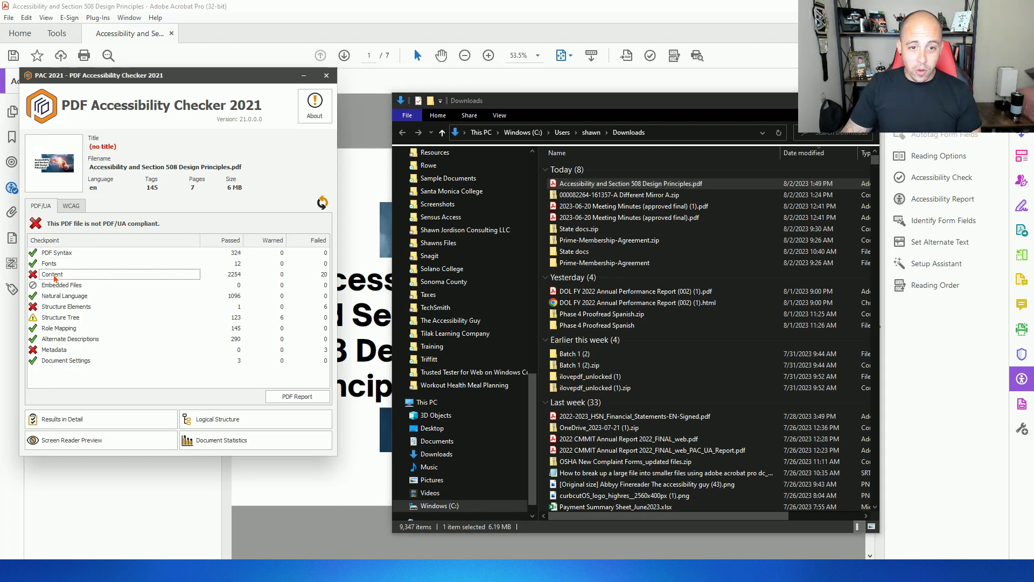
click(83, 420)
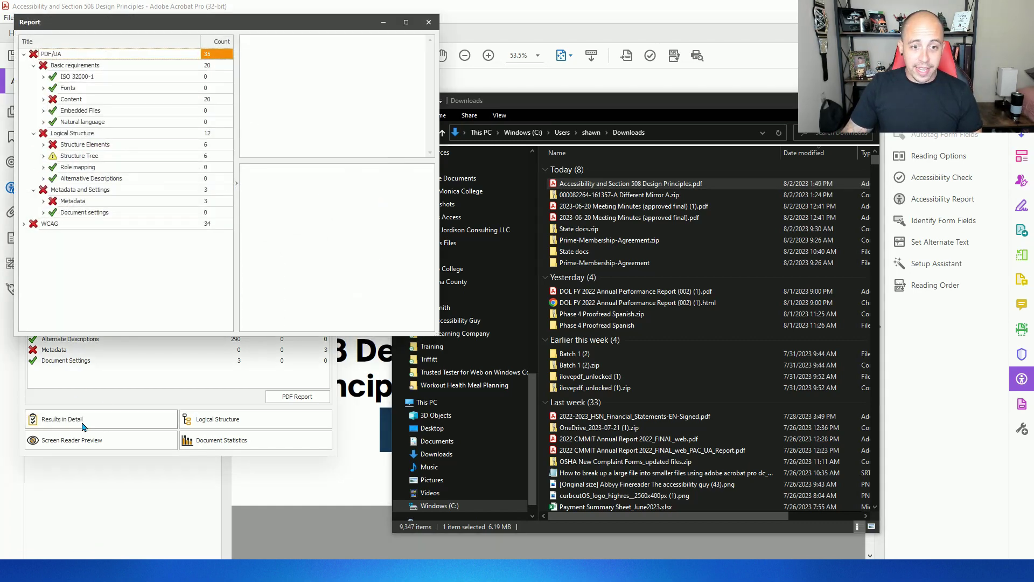
click(44, 100)
click(52, 111)
click(105, 119)
scroll(128, 232, down, 5)
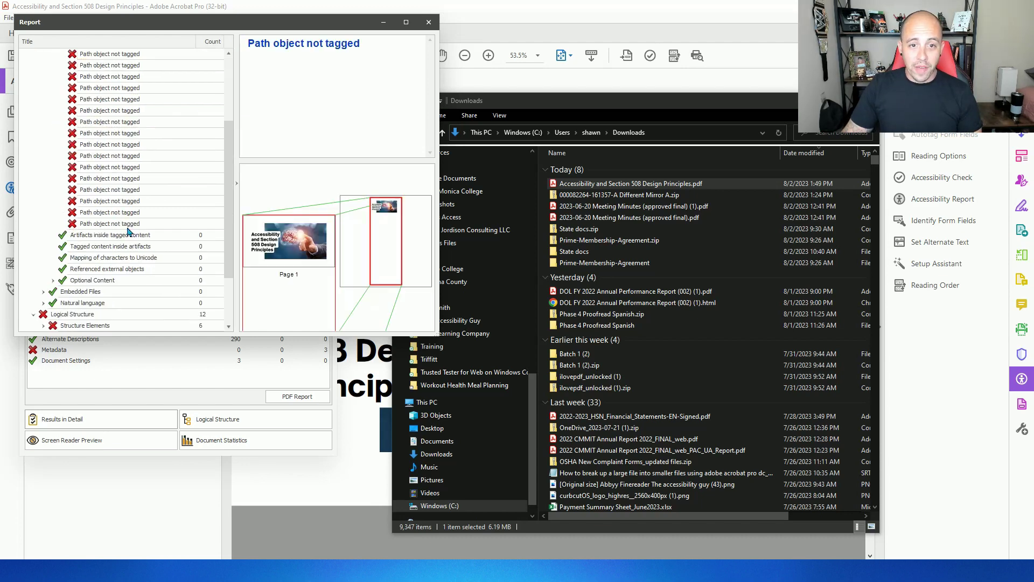
scroll(132, 239, up, 5)
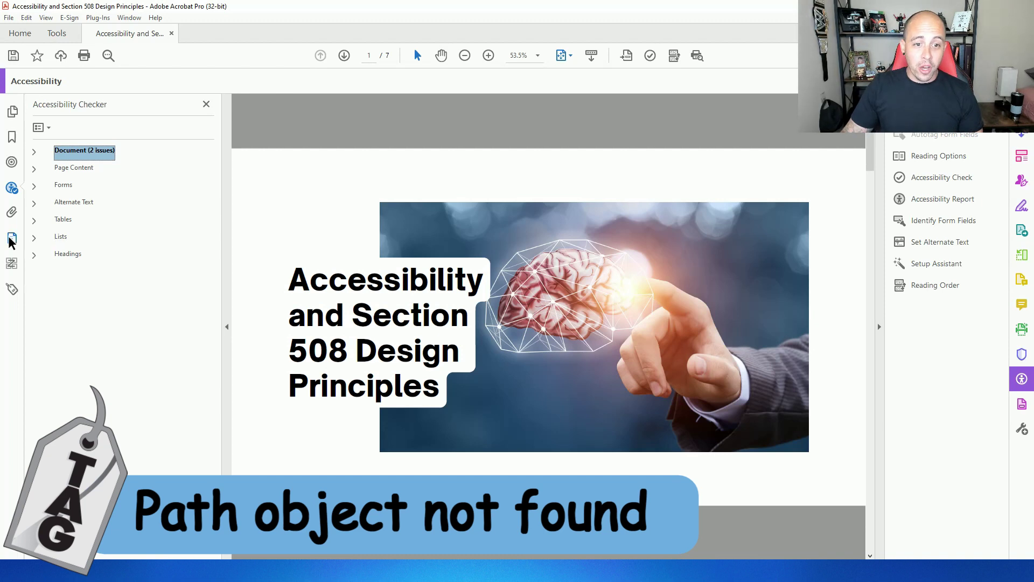
Step: Return to Acrobat, show the document's content tree and expand pages 1 and 2
click(12, 237)
click(34, 152)
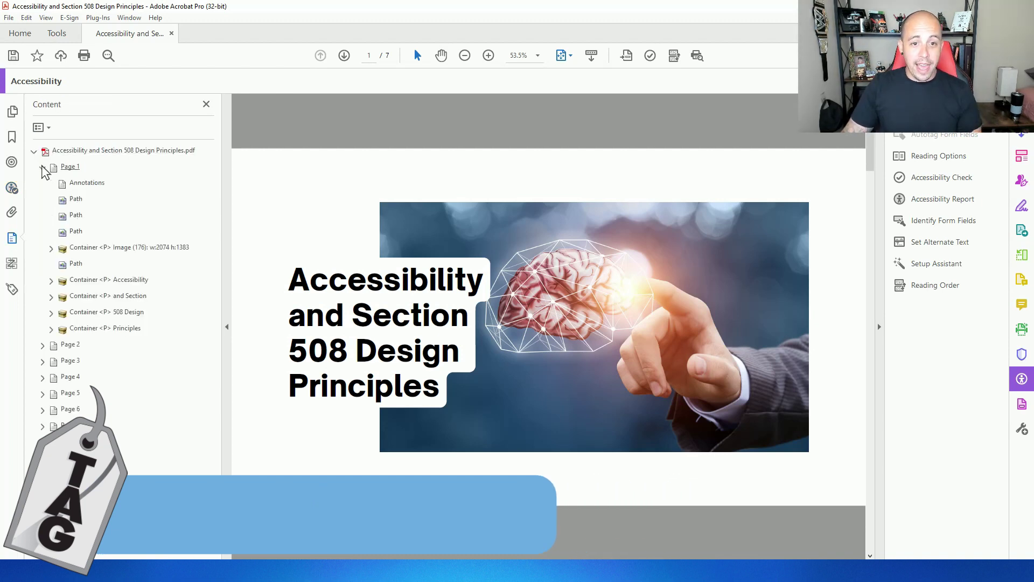
click(43, 345)
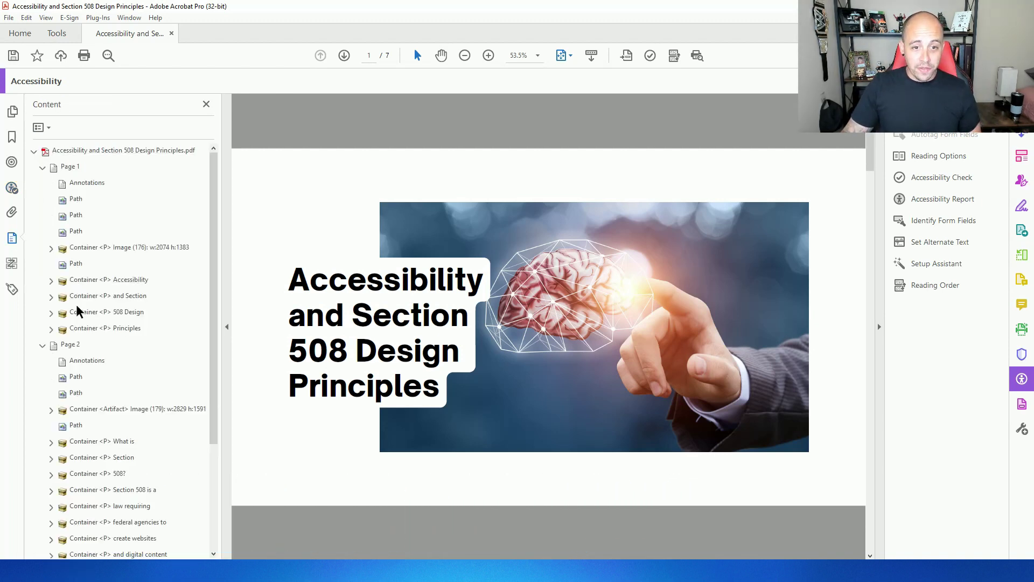
Step: Change all untagged Path objects on pages 1 and 2 to artifacts of type Page
click(74, 199)
ctrl+click(75, 216)
ctrl+click(76, 232)
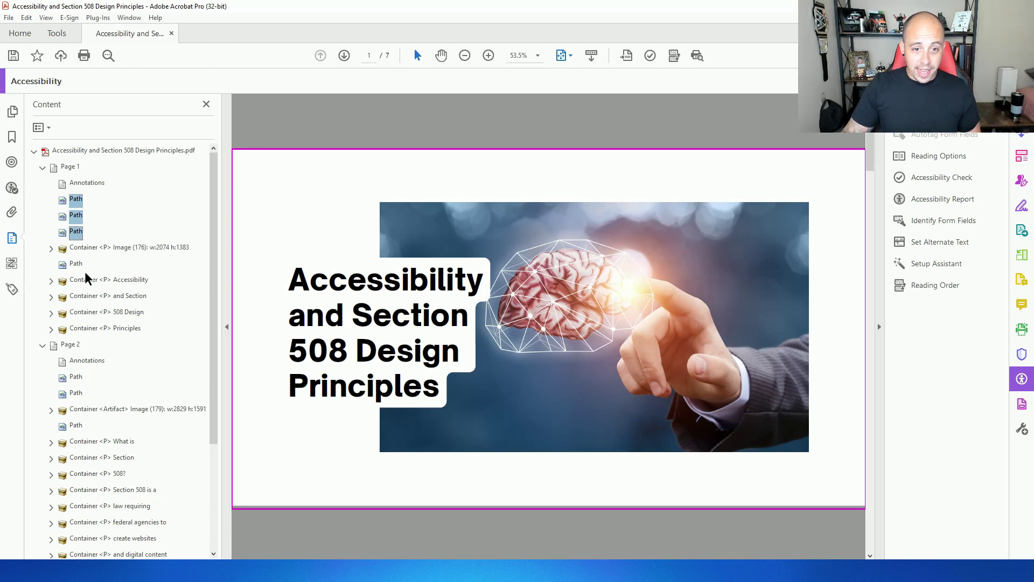
ctrl+click(75, 264)
ctrl+click(75, 377)
ctrl+click(75, 393)
ctrl+click(75, 426)
right_click(76, 380)
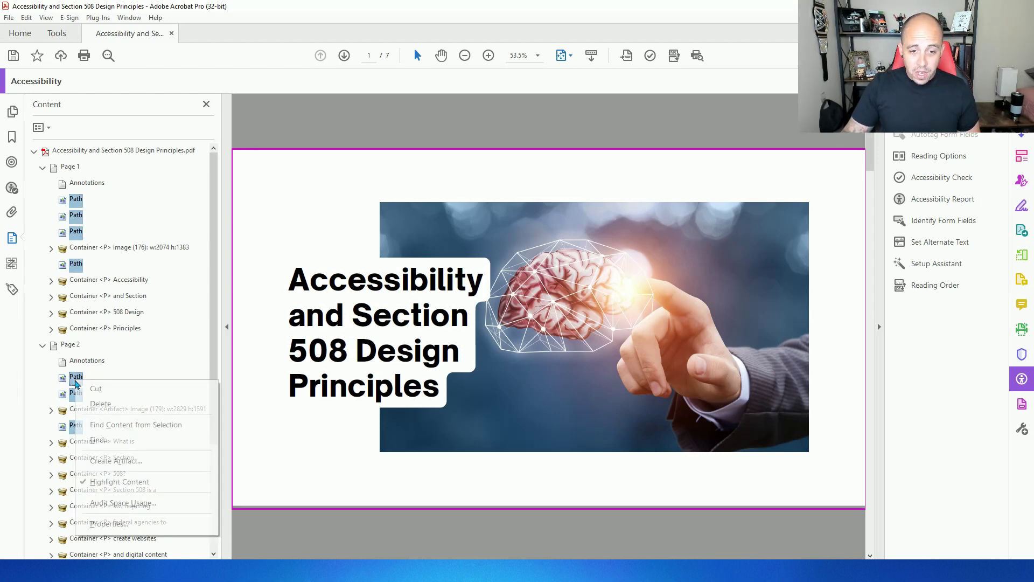
click(118, 458)
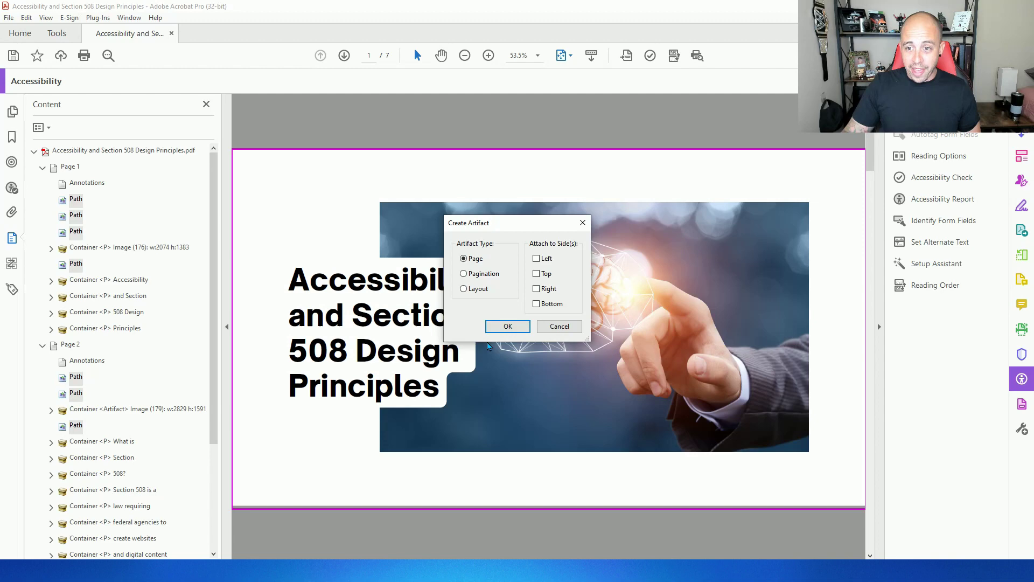
click(508, 326)
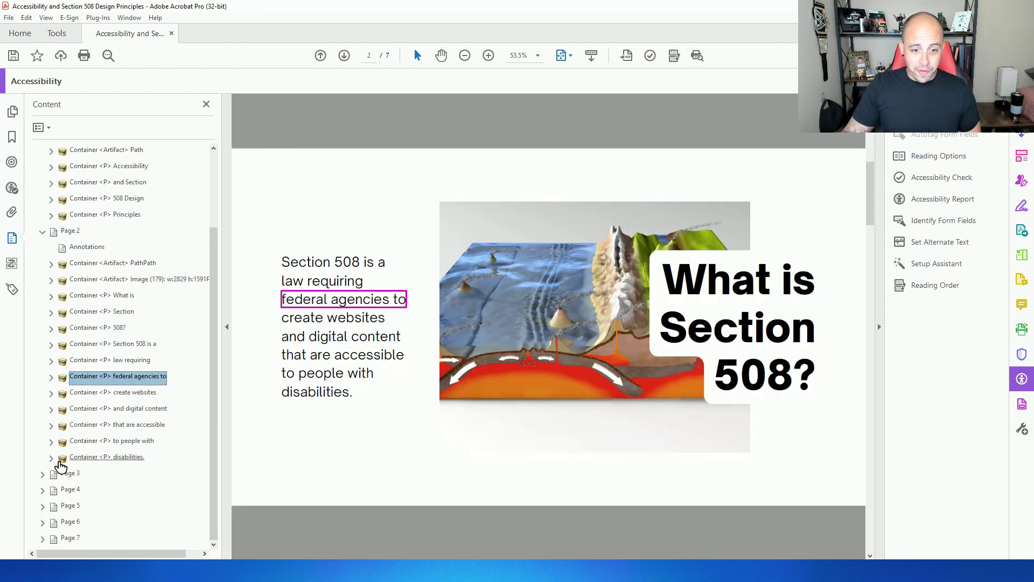
Step: Expand pages 3 through 7 in the content tree to expose their Path objects
click(43, 475)
click(43, 489)
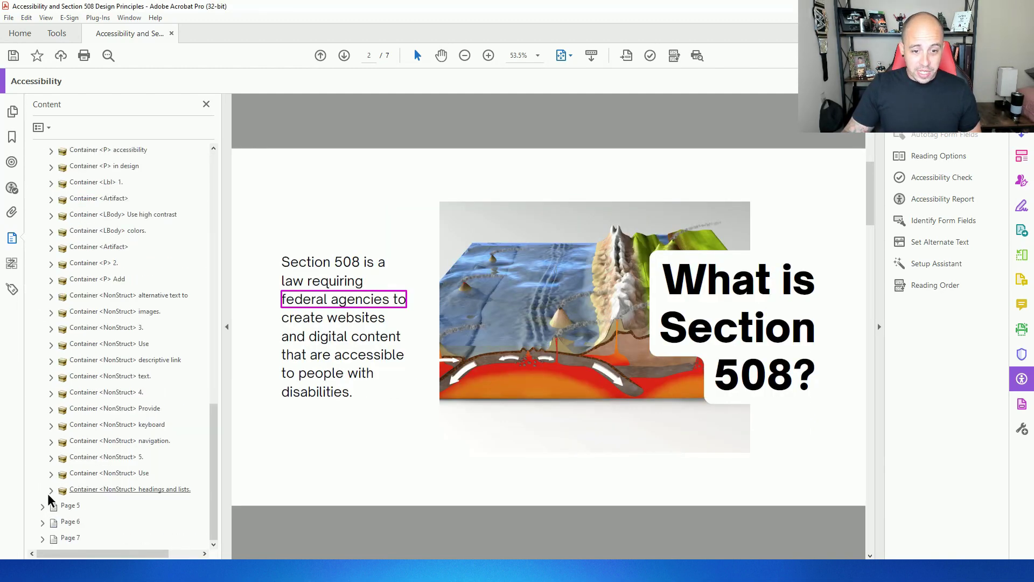
click(42, 507)
click(43, 522)
click(43, 542)
scroll(115, 294, up, 1)
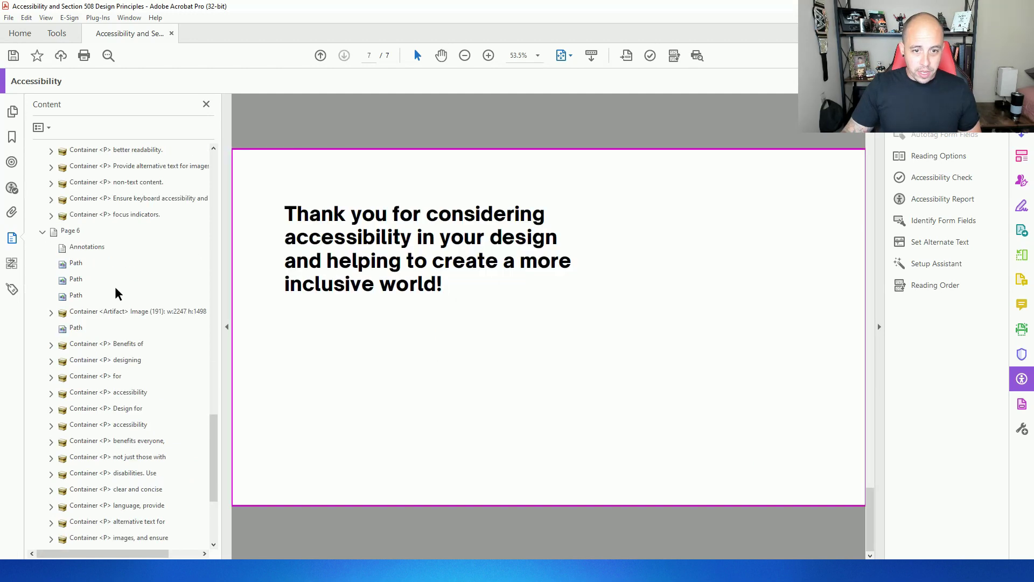
Step: Change the remaining untagged Path objects on pages 3 through 7 to artifacts of type Page
click(76, 328)
ctrl+click(76, 295)
ctrl+click(76, 279)
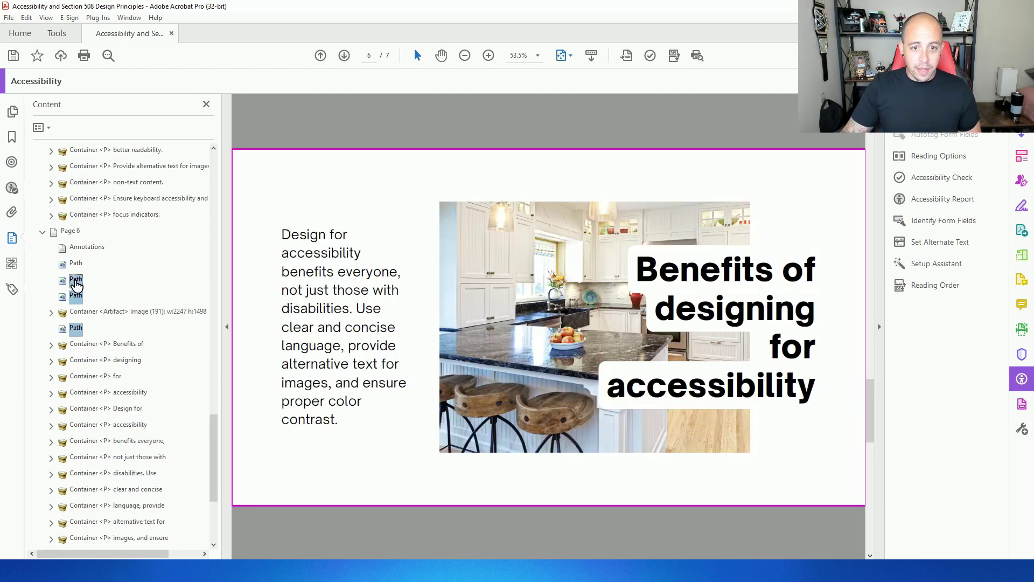
ctrl+click(76, 264)
scroll(116, 288, up, 3)
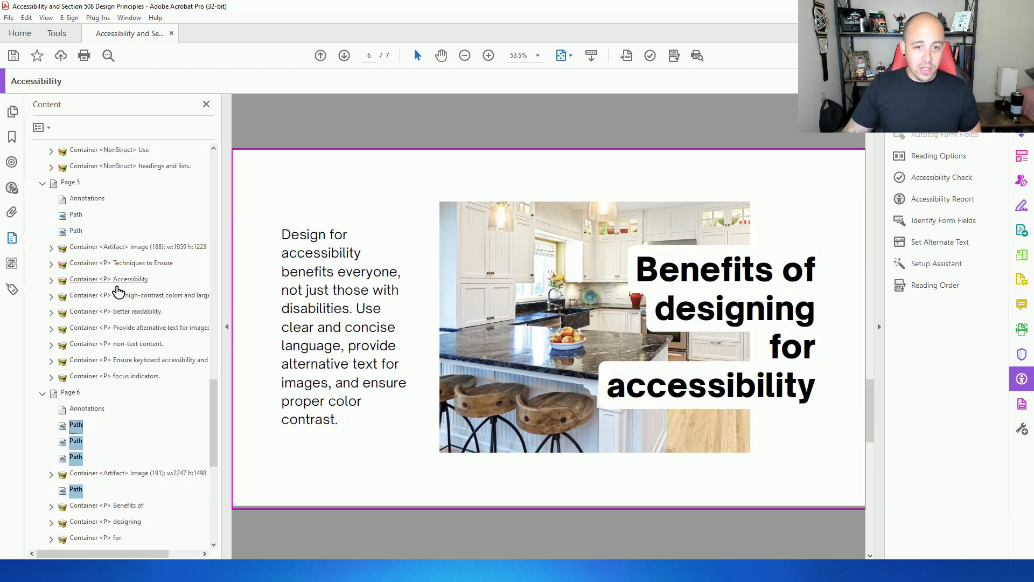
click(76, 230)
scroll(78, 239, up, 9)
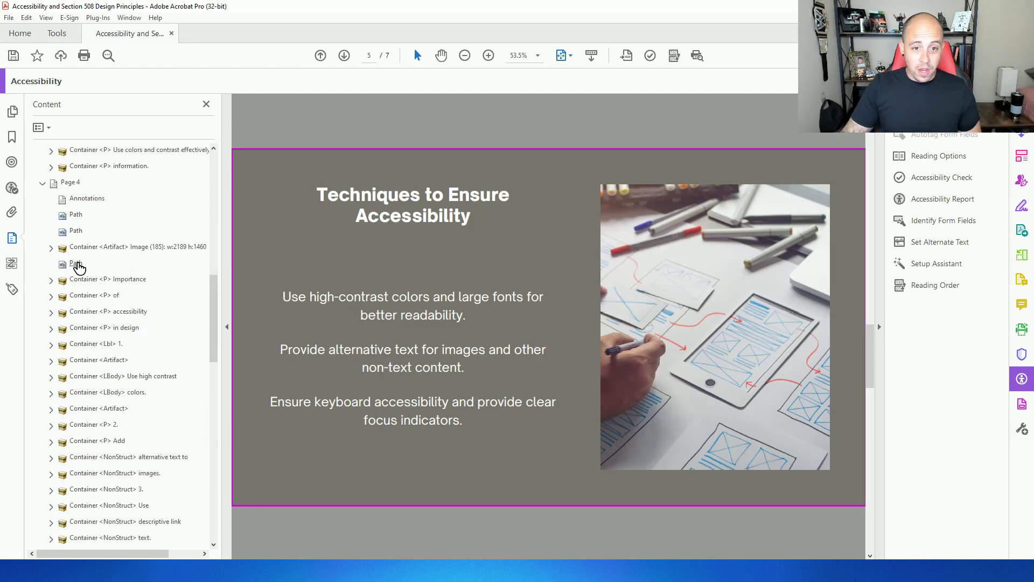
click(76, 263)
double_click(76, 215)
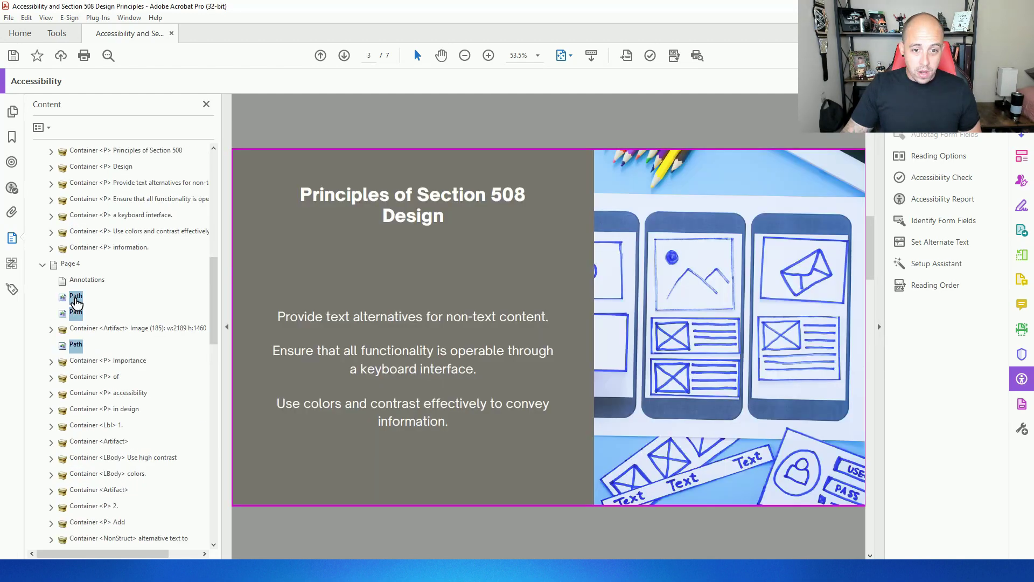
right_click(76, 295)
click(122, 378)
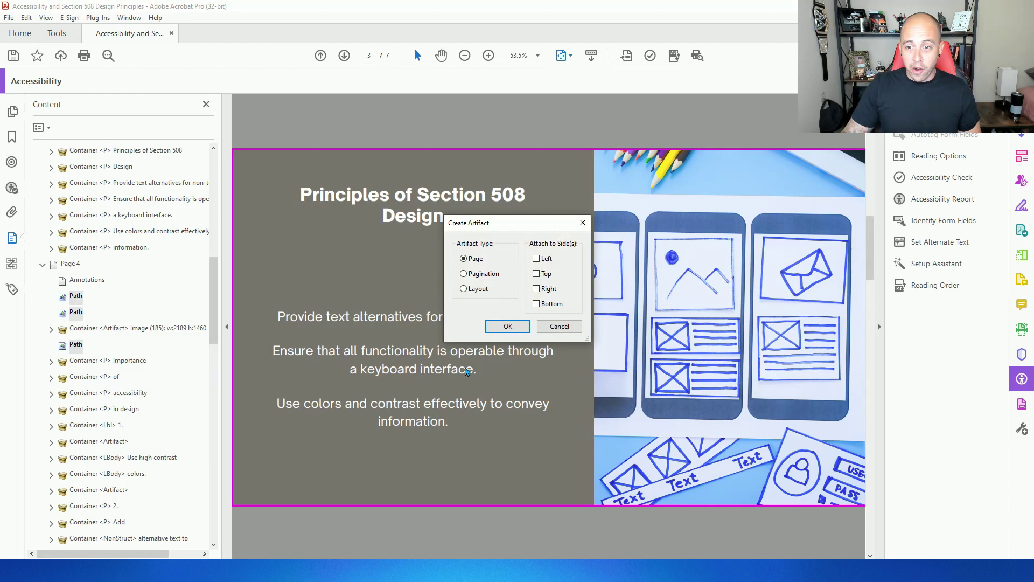
click(512, 325)
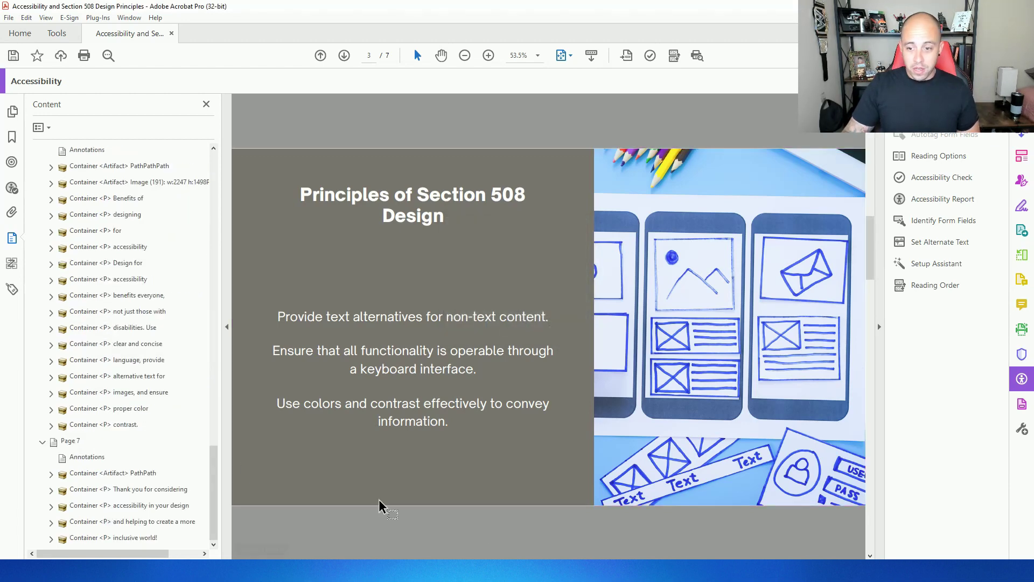
Step: Switch to the PAC report, examine the Figures bounding box failures under Structure Elements, and close the report
key(alt+Tab)
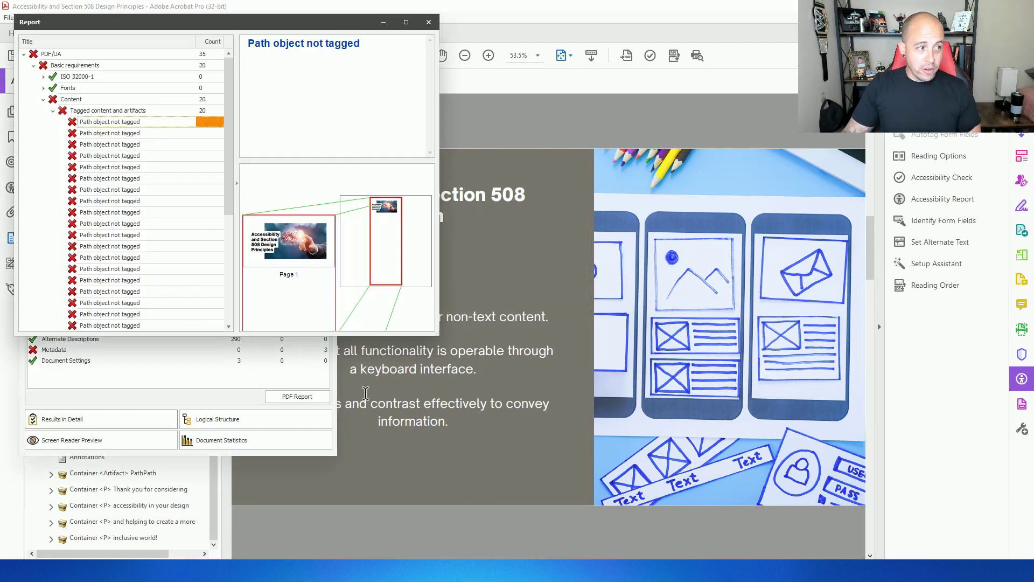
drag(156, 23, 509, 75)
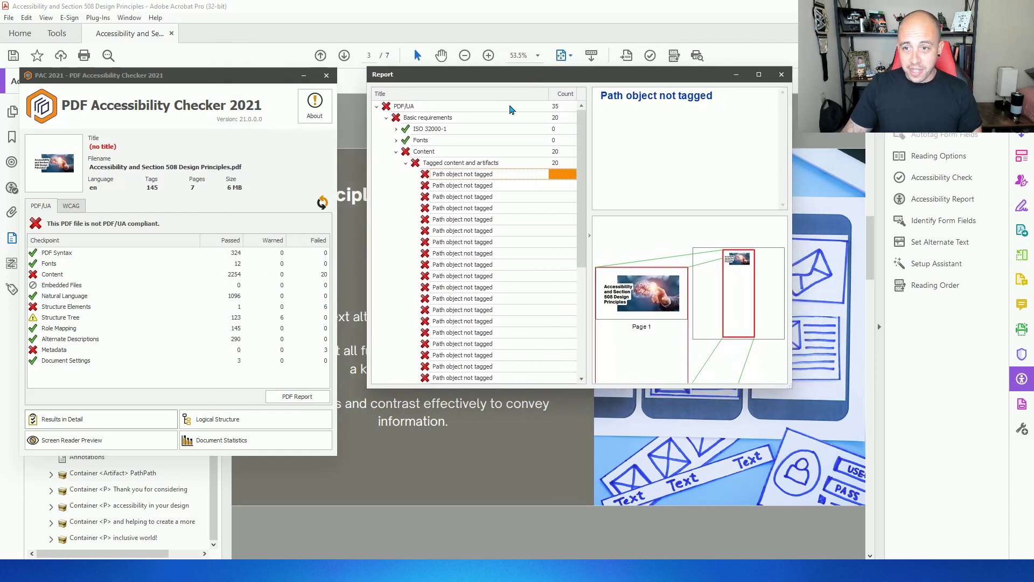
scroll(500, 185, down, 6)
click(396, 298)
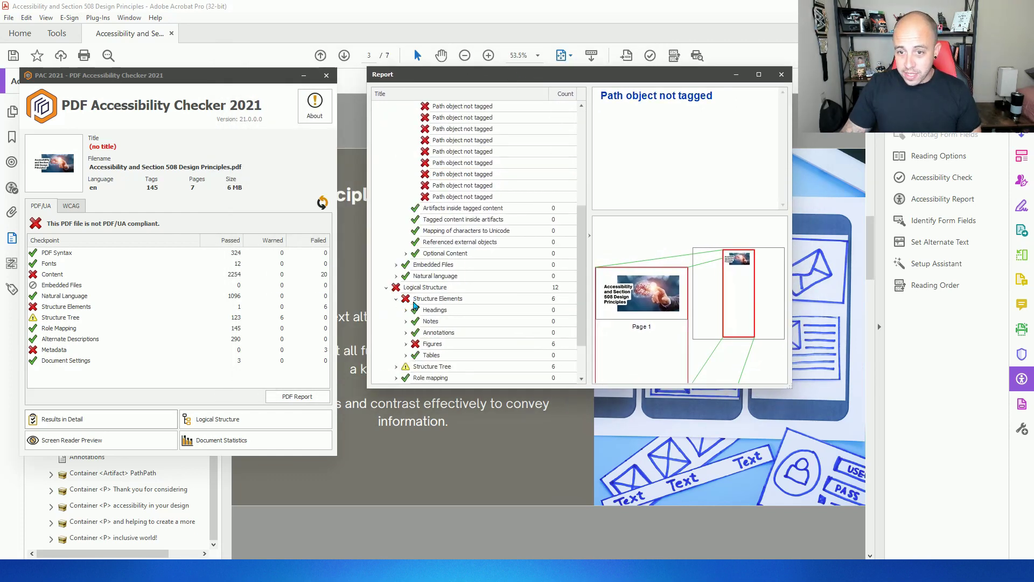
click(405, 344)
scroll(472, 317, down, 2)
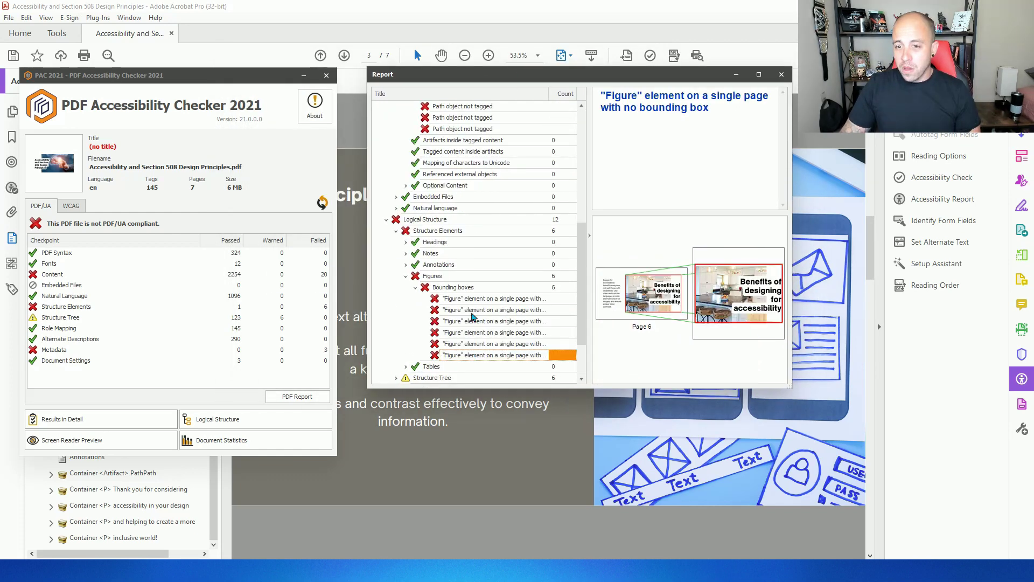
click(470, 299)
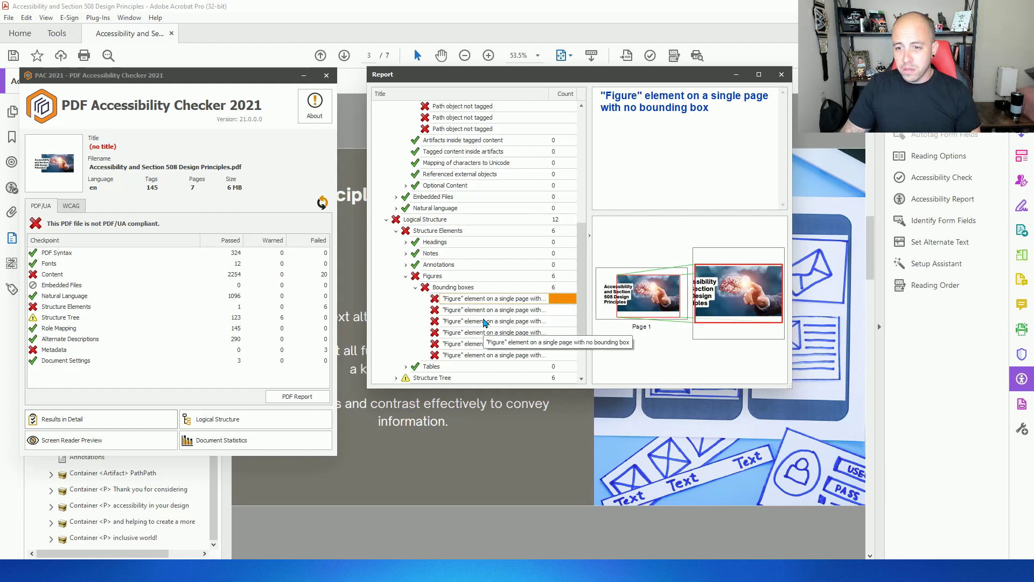
scroll(483, 322, down, 2)
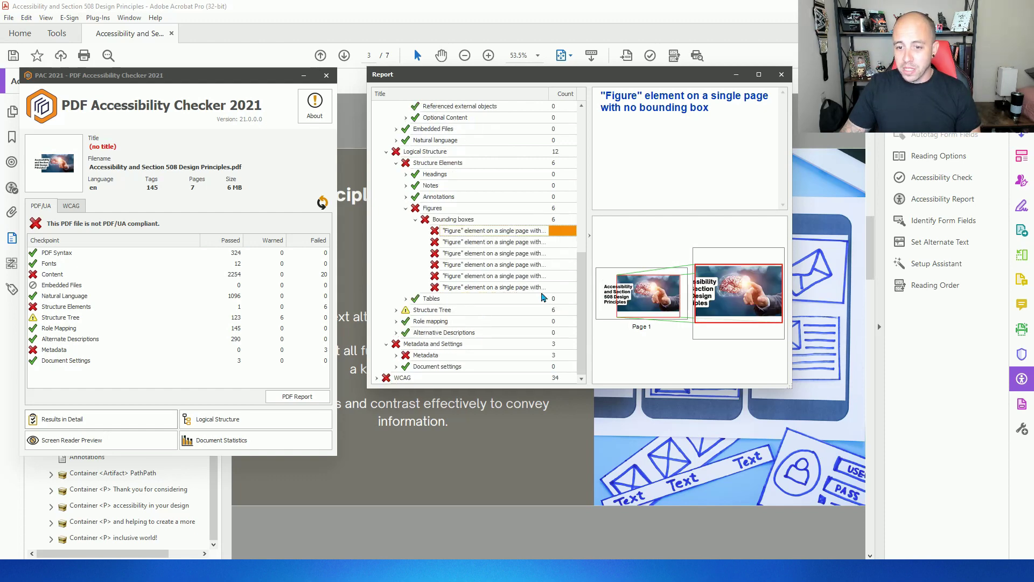
click(782, 74)
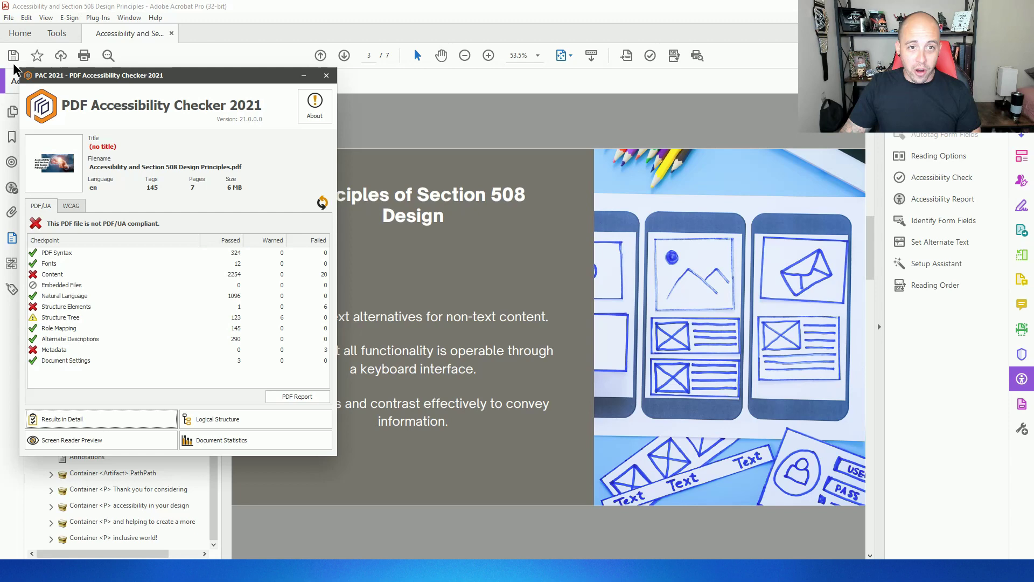
Step: Save the PDF in Acrobat and recheck Accessibility and Section 508 Design Principles.pdf from the Downloads folder in PAC 2021
click(59, 5)
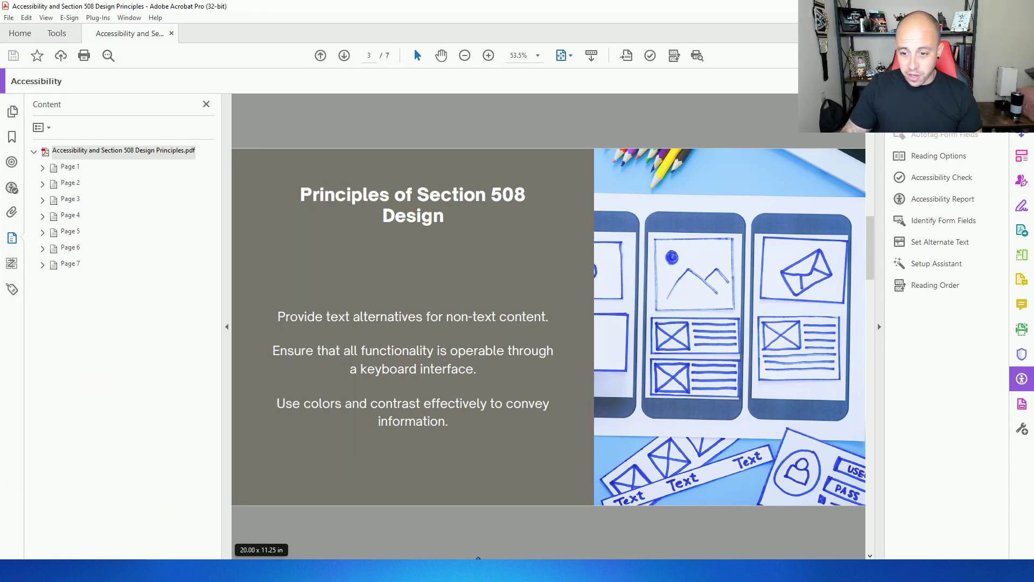
key(alt+Tab)
key(alt+Tab)
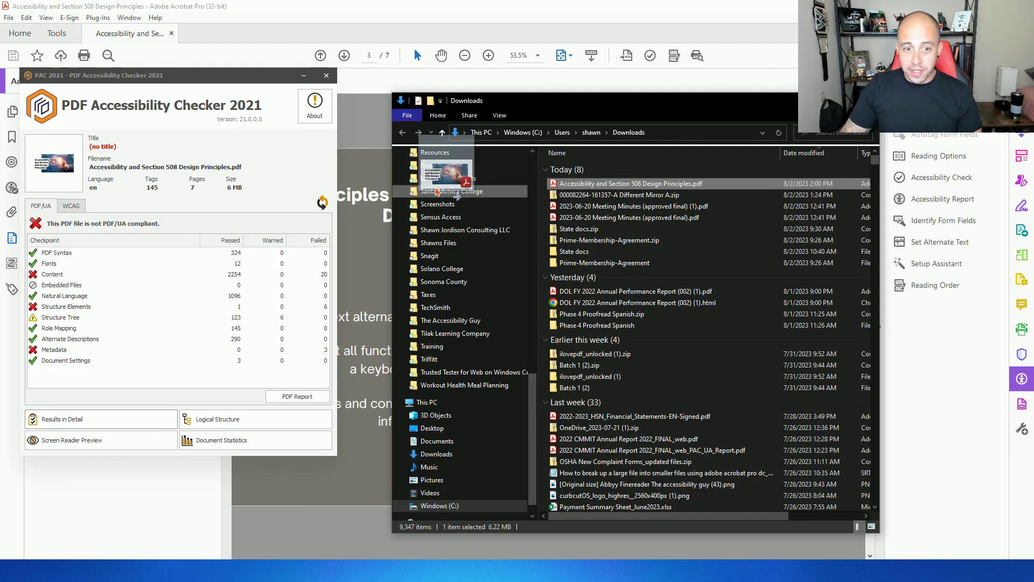
drag(631, 183, 44, 169)
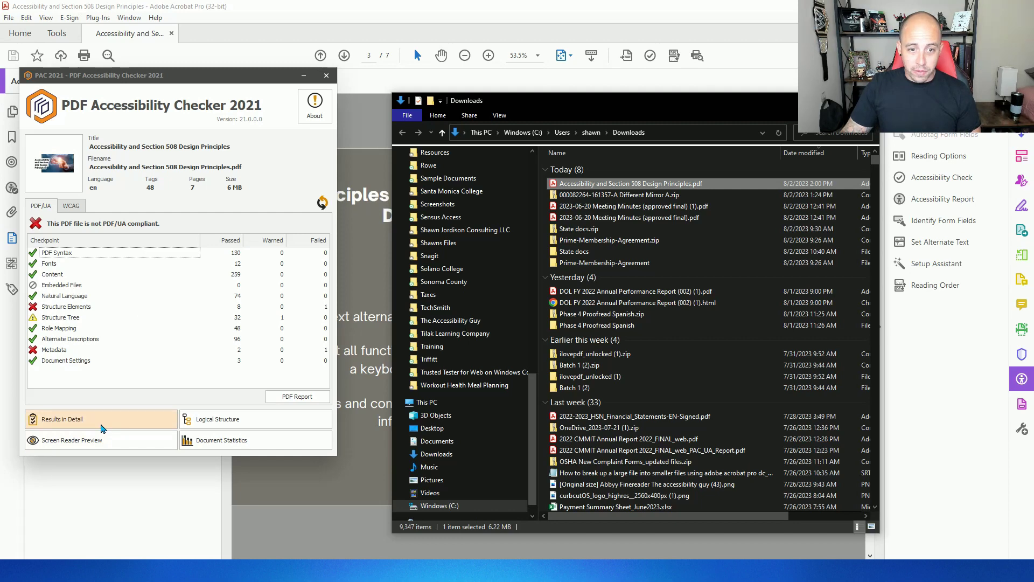
Step: Open the detailed PAC results and examine the Figure bounding box failure under Structure Elements
click(62, 419)
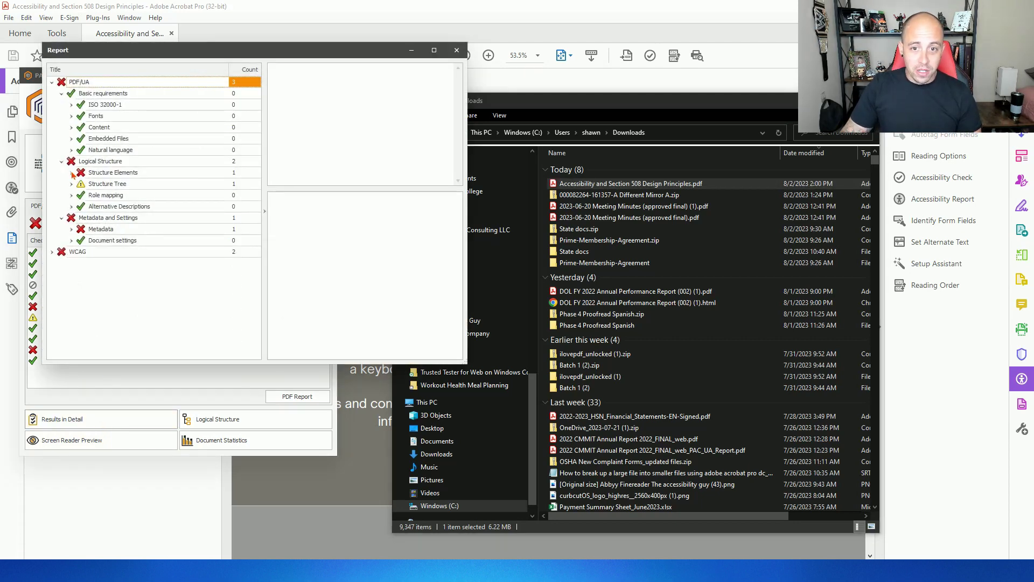
click(72, 172)
click(82, 218)
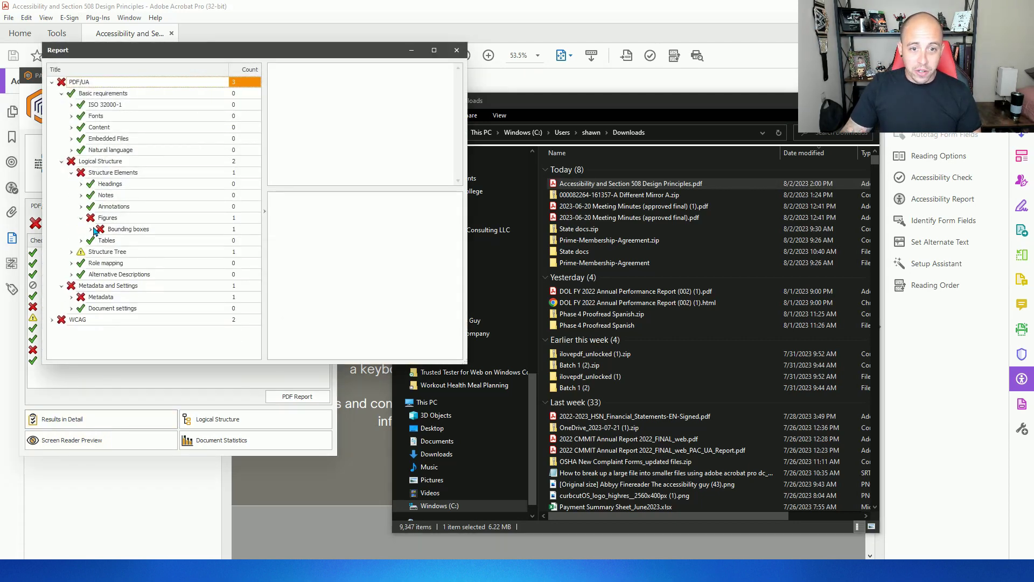
click(92, 230)
click(140, 240)
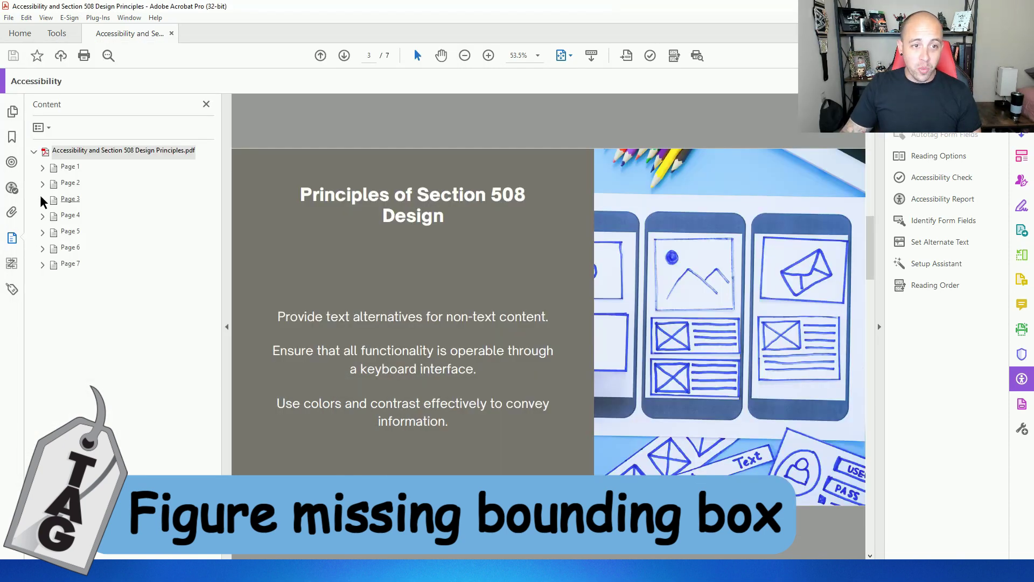
Step: Return to Acrobat, show the accessibility tags, and open the page 1 Figure tag's attribute objects for editing
click(11, 289)
click(81, 200)
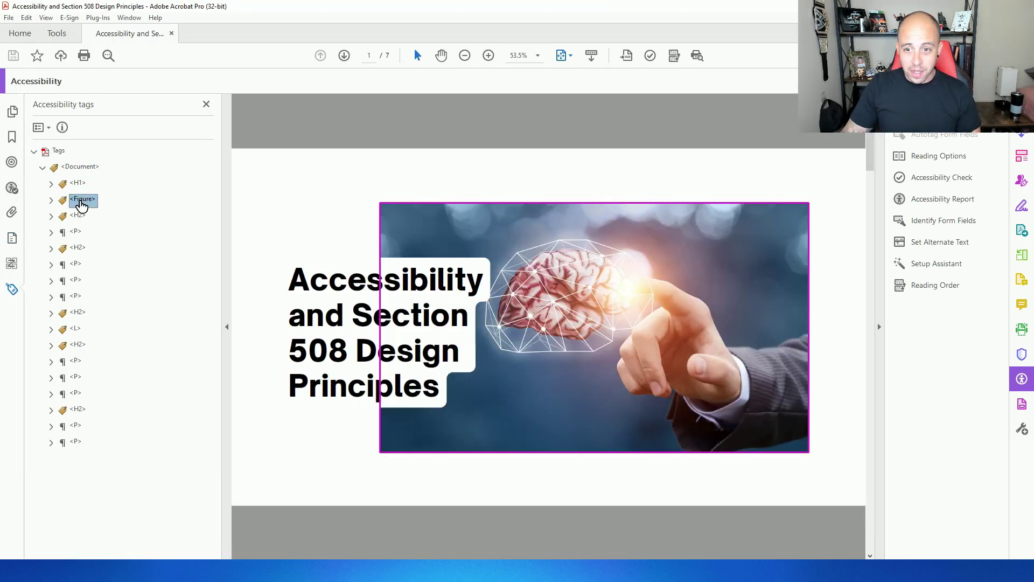
right_click(90, 201)
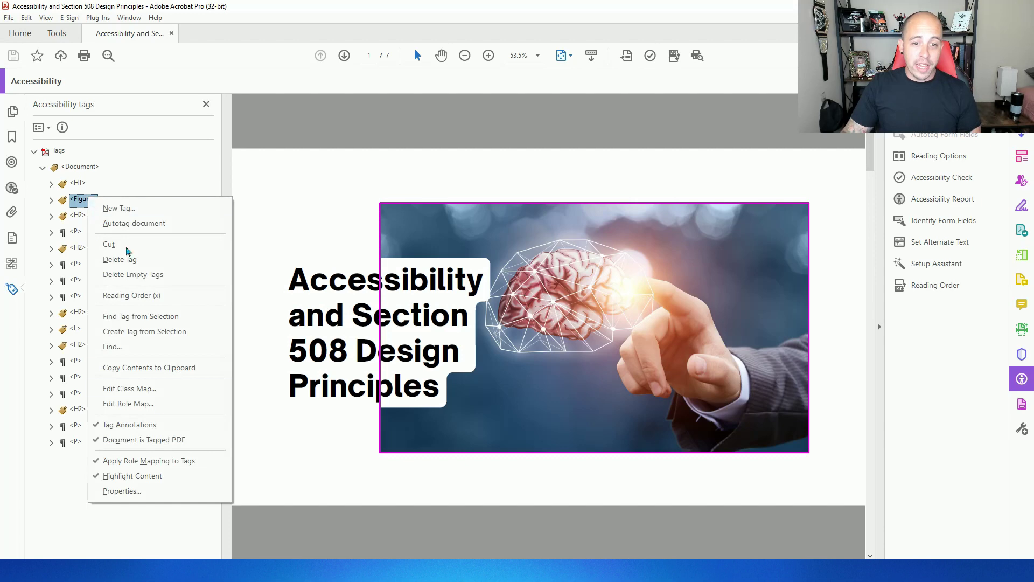
click(135, 491)
click(589, 377)
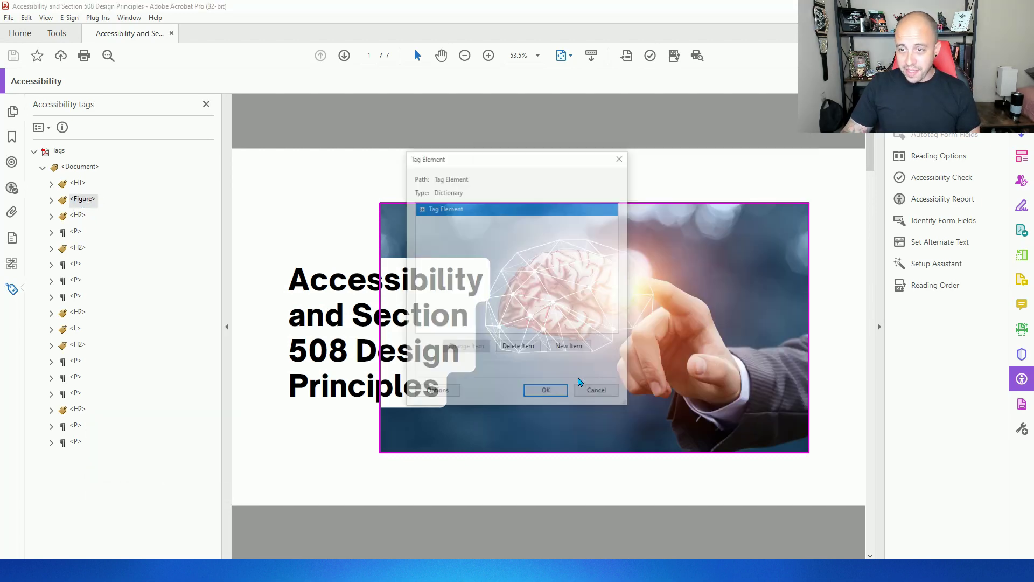
click(596, 388)
click(617, 388)
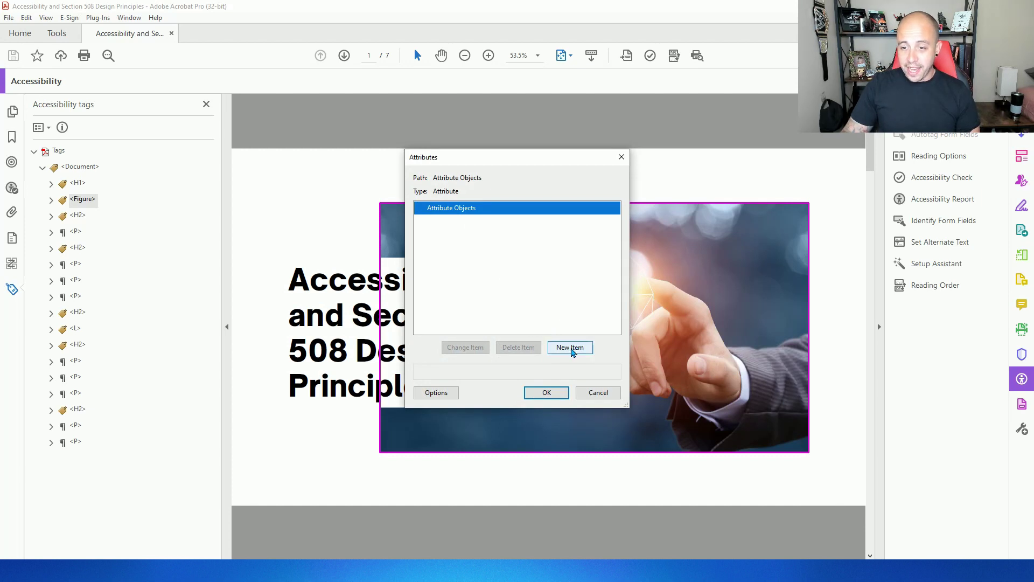
Step: Add a new attribute object with a BBox key of value type Array to the Figure tag and save the PDF
click(571, 348)
click(464, 221)
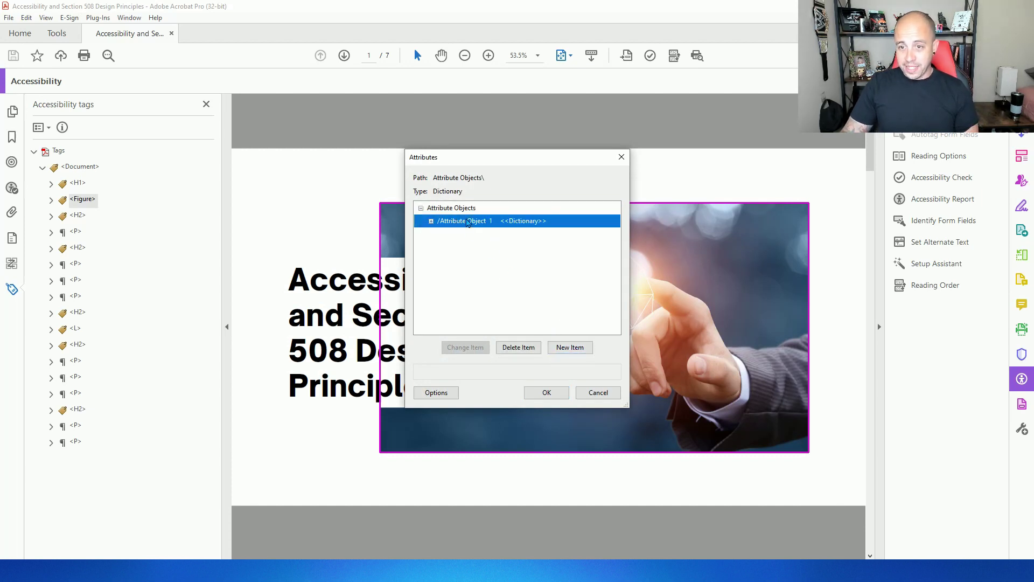
click(568, 349)
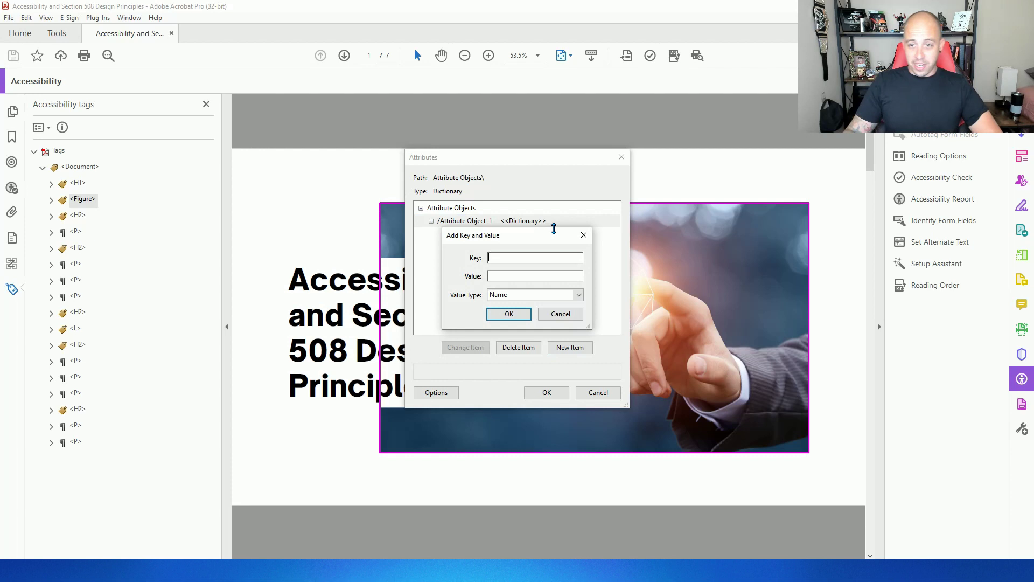
text(B)
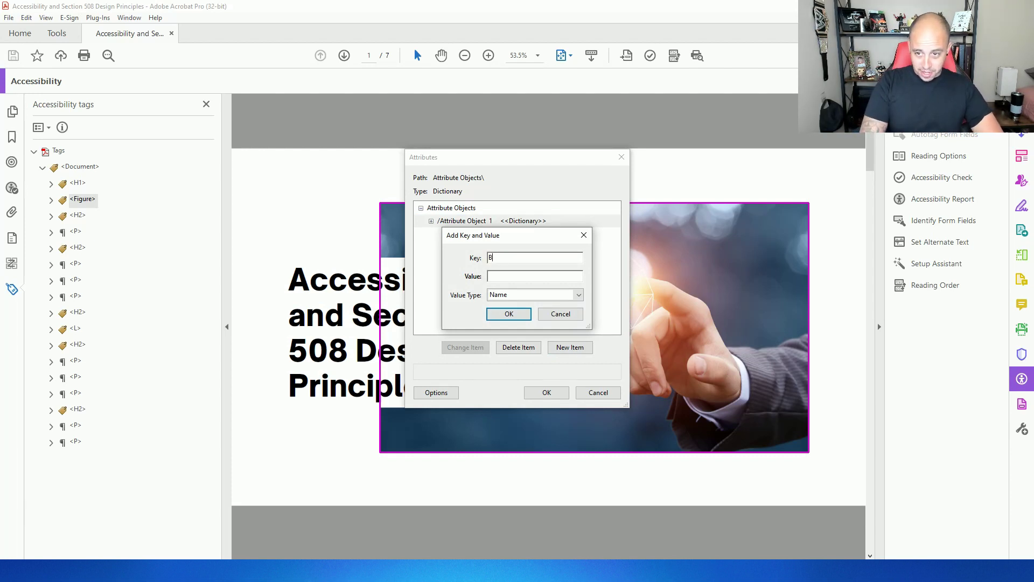
text(oBox)
click(565, 296)
click(518, 304)
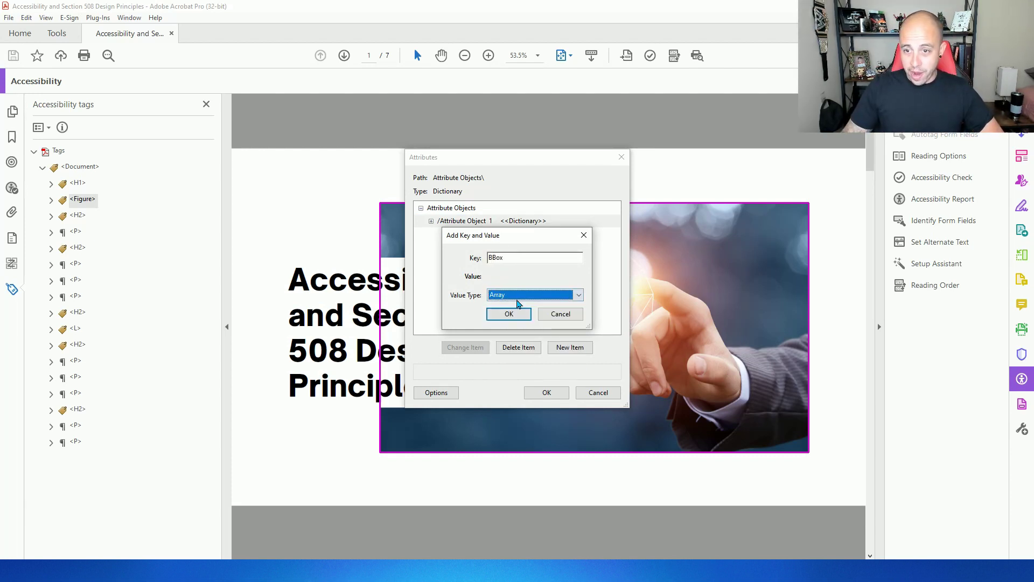
click(515, 314)
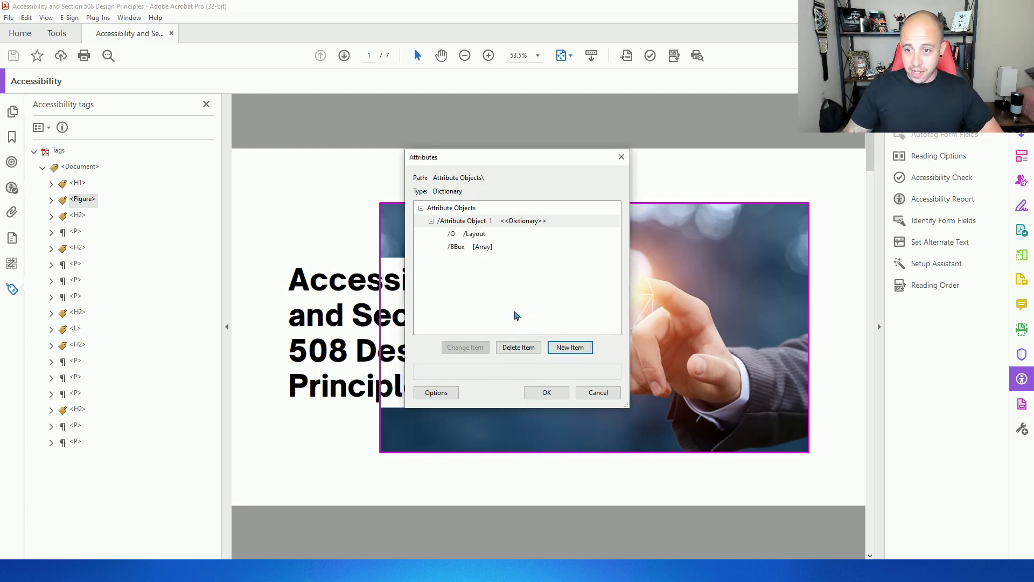
click(545, 393)
click(763, 417)
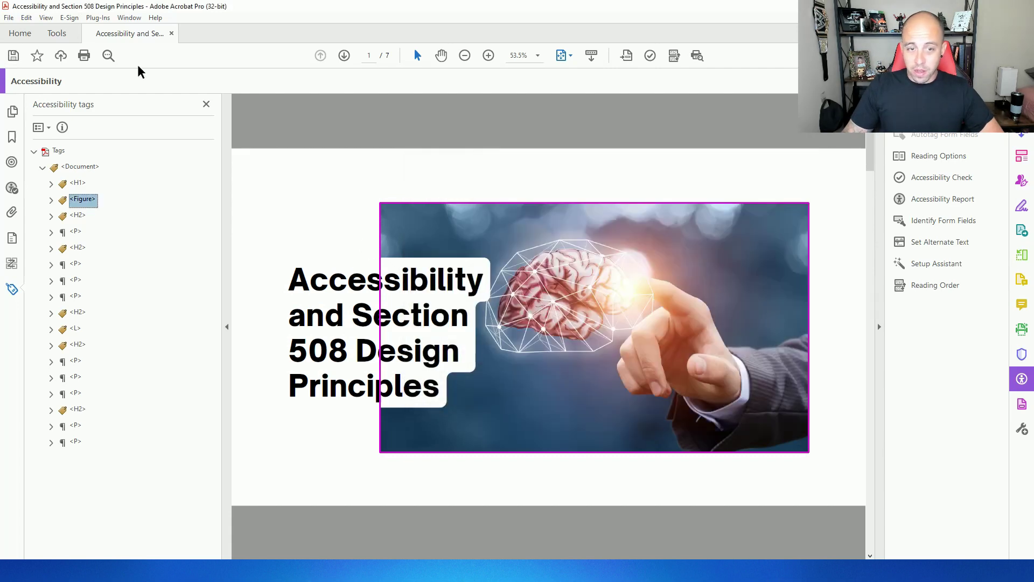
click(14, 55)
Step: Switch back to the PAC report and examine the Structure Tree warning under Logical Structure
key(alt+Tab)
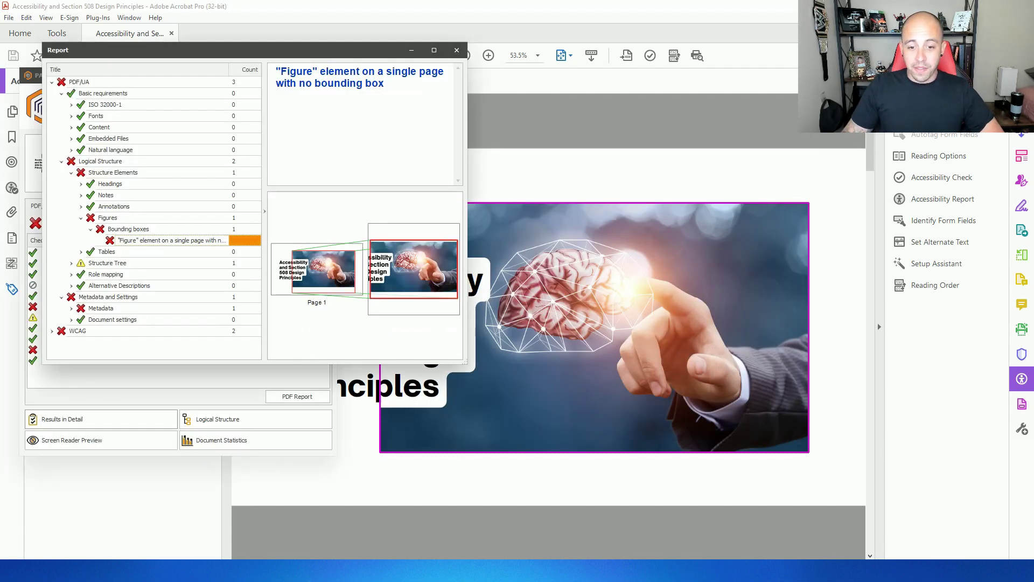
click(71, 265)
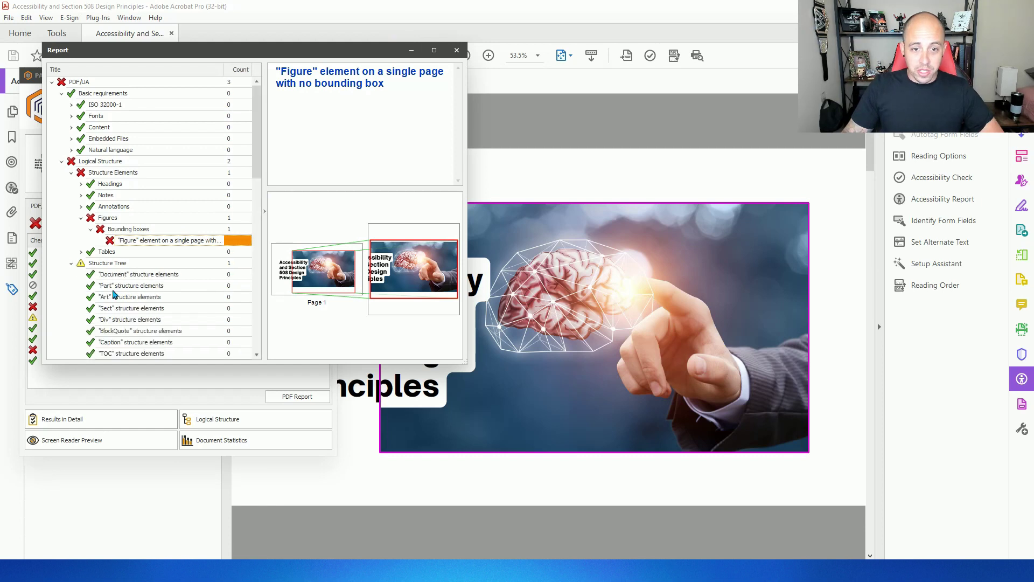
scroll(147, 267, down, 10)
click(147, 267)
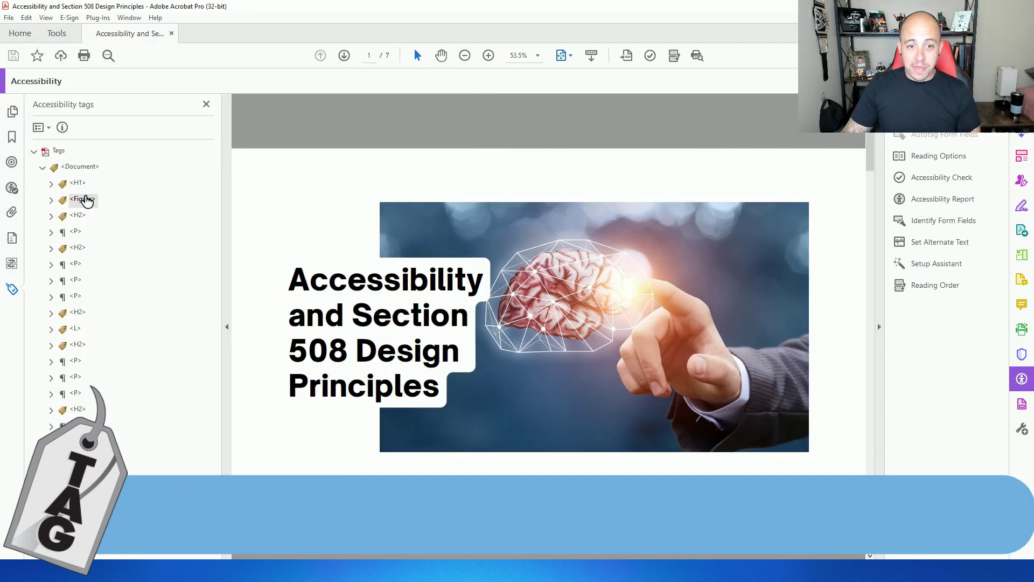
Step: Add a Placement key with value Block and value type Name to the /A dictionary in the page 1 Figure tag's properties
right_click(85, 200)
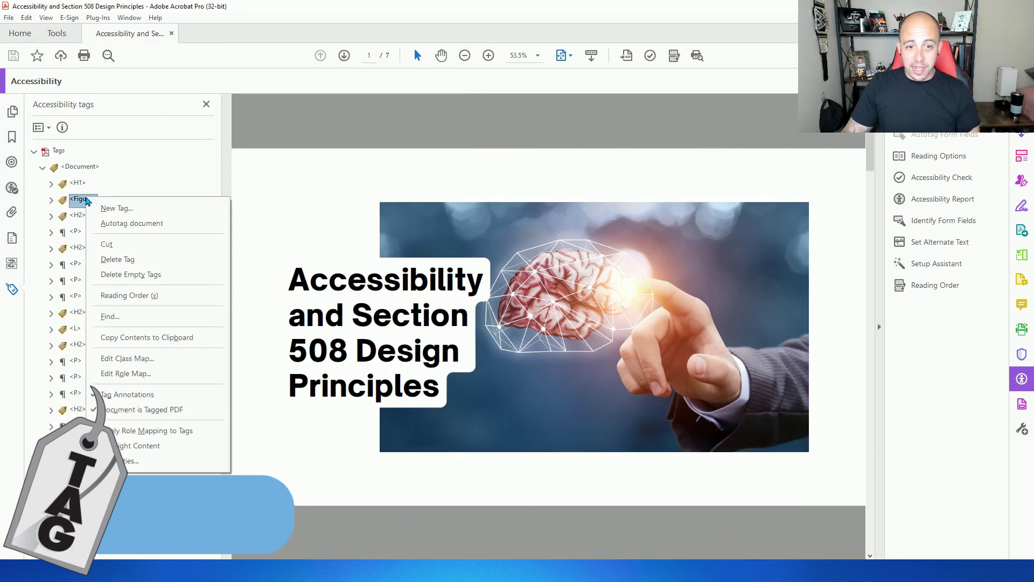
click(127, 461)
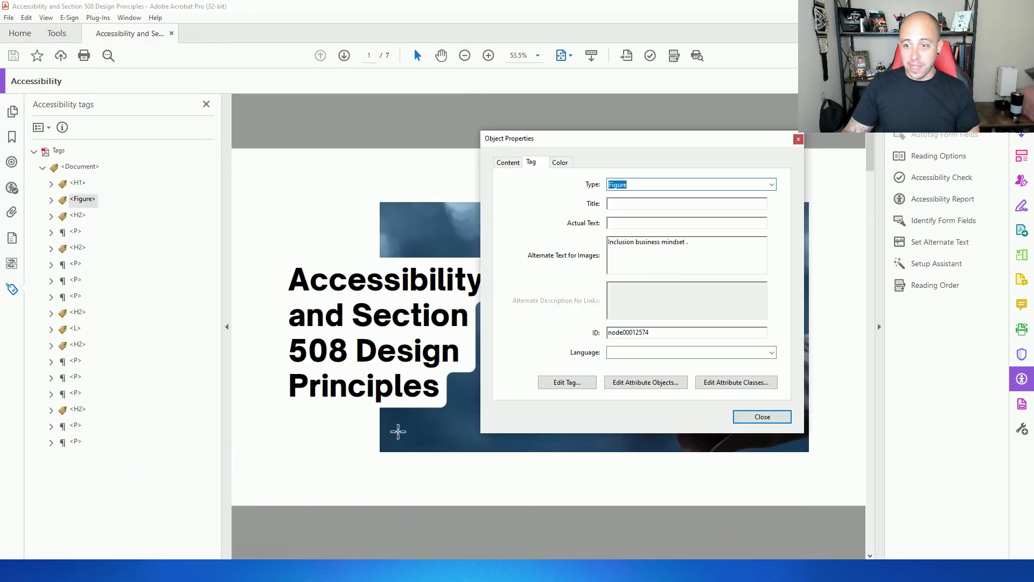
click(567, 382)
click(421, 209)
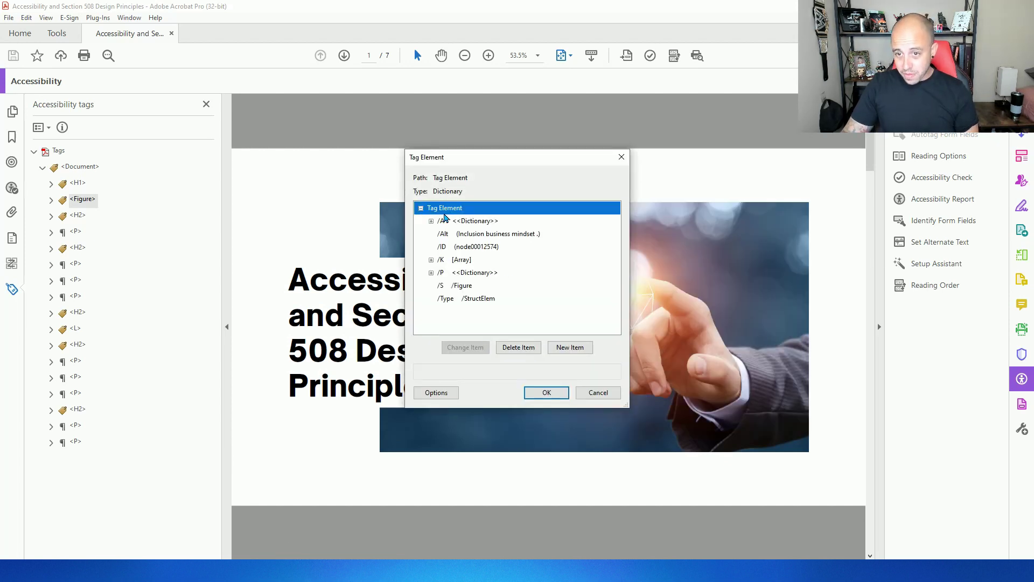
click(455, 221)
click(432, 222)
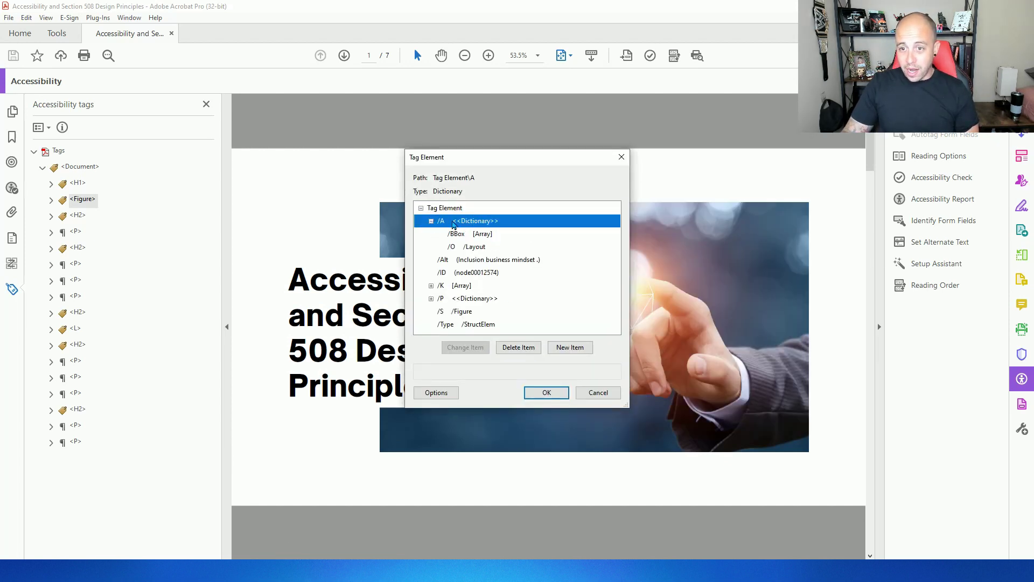
click(570, 347)
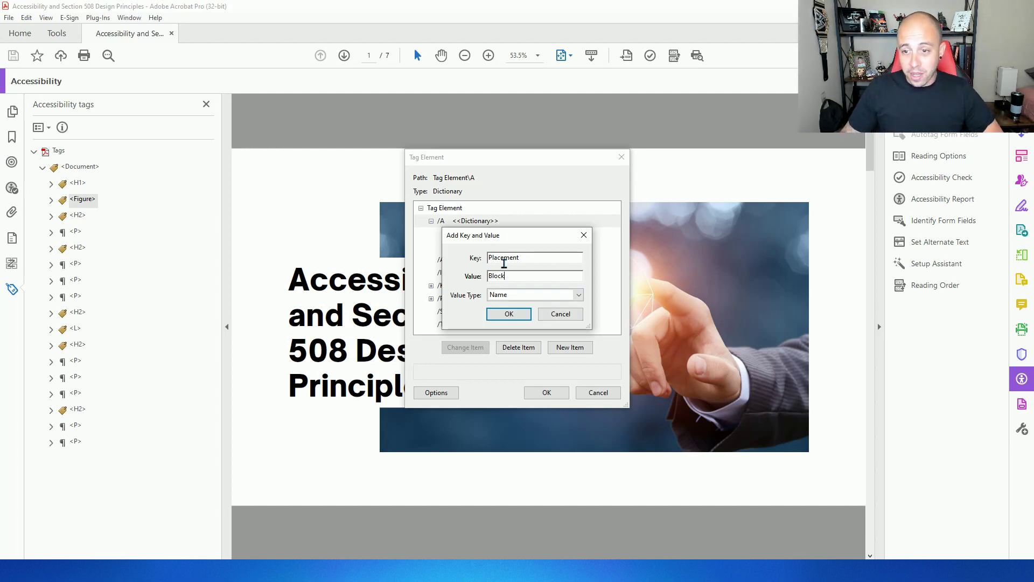
click(521, 314)
click(555, 393)
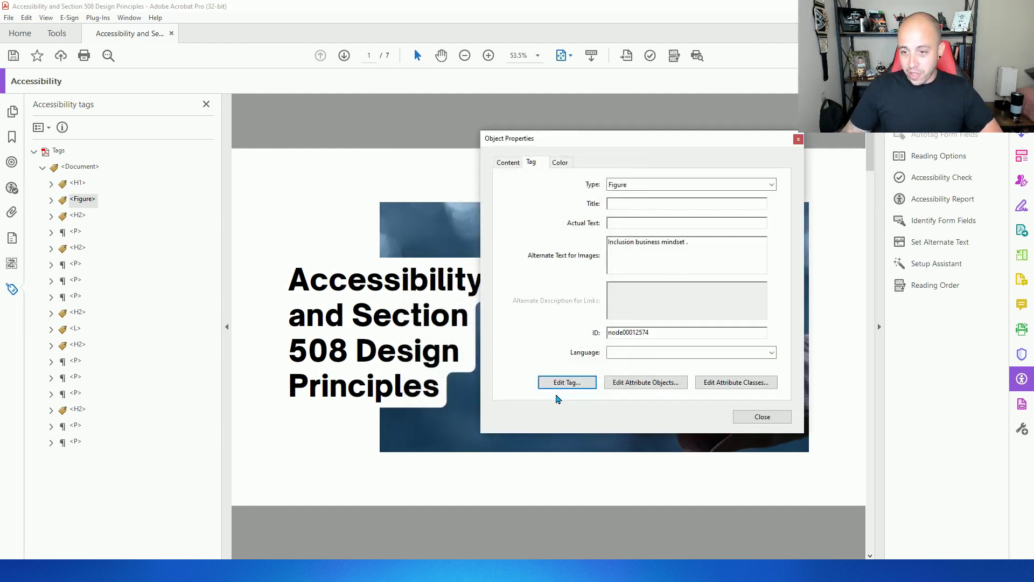
click(763, 417)
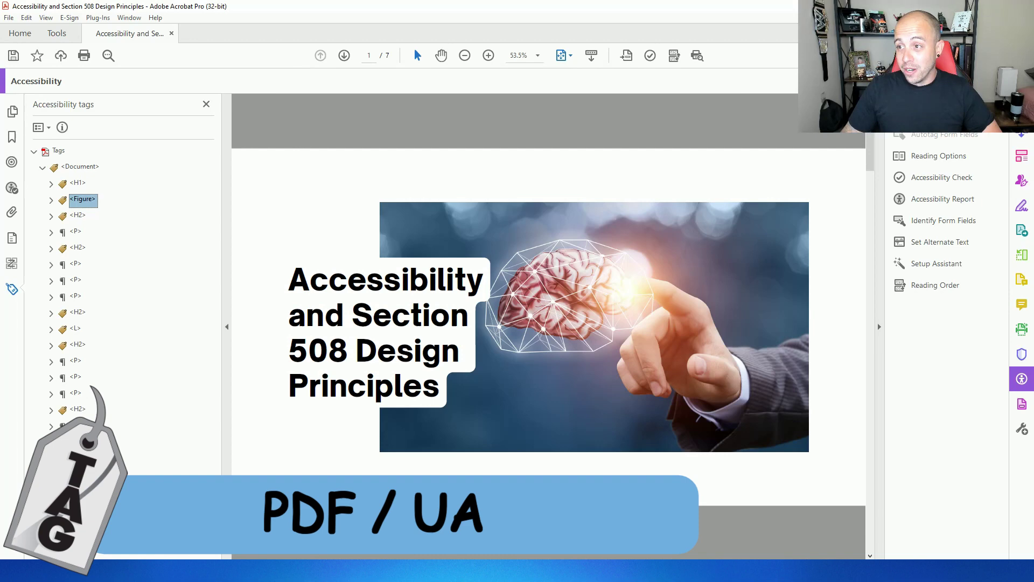
Step: Open the Print Production tool's Preflight and list its single fixups
click(1022, 379)
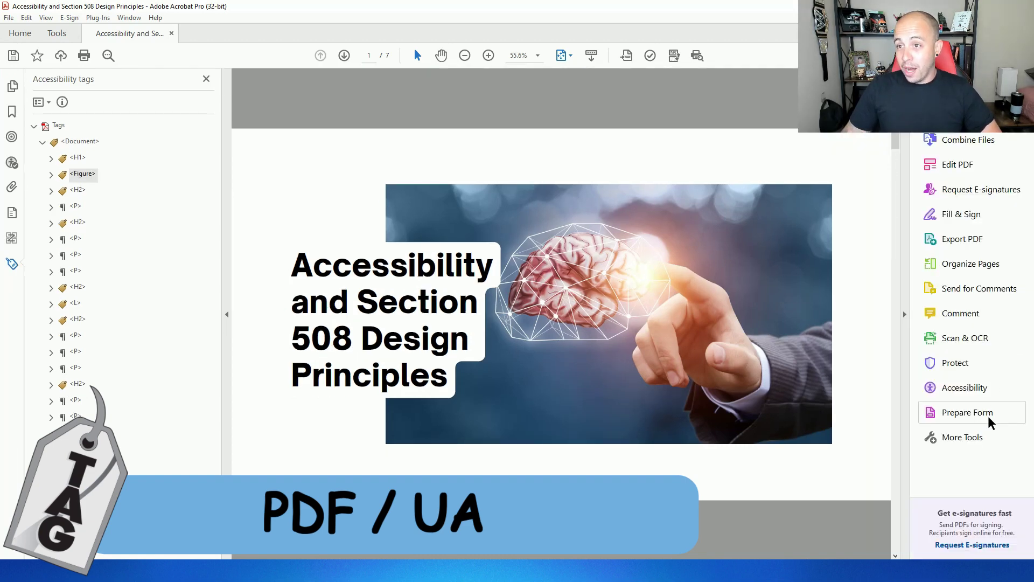
click(970, 436)
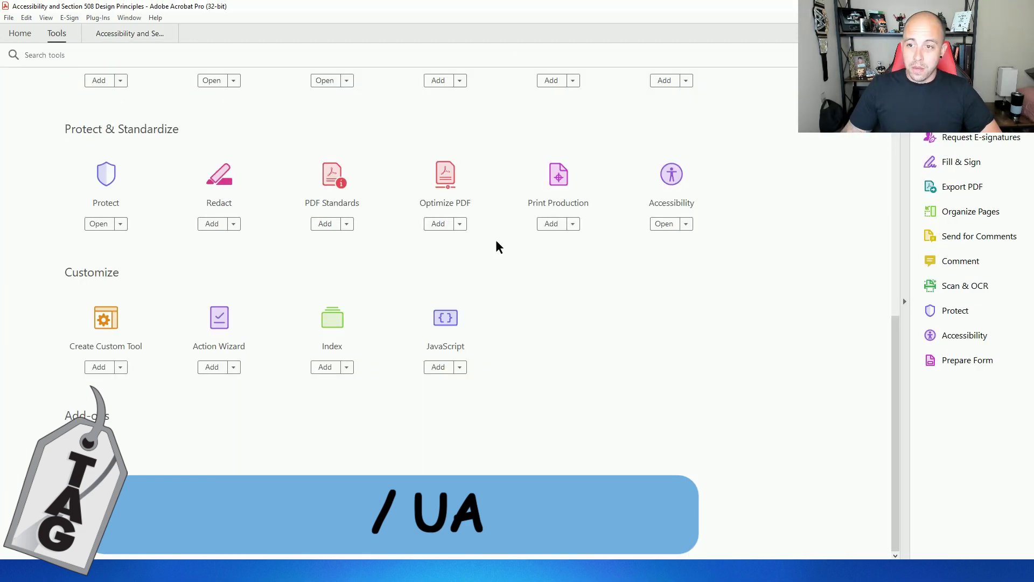
click(561, 175)
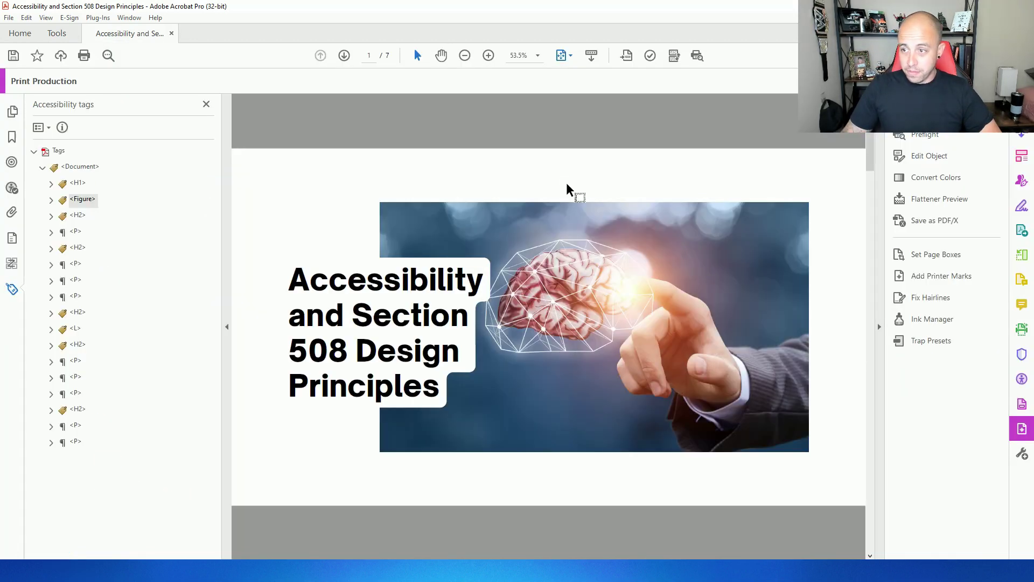
click(938, 136)
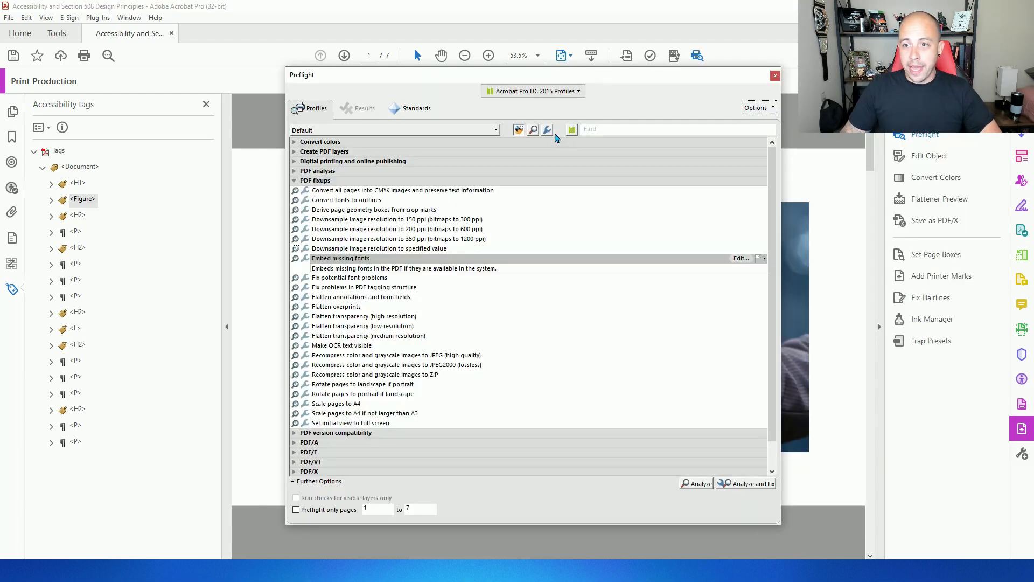
click(548, 131)
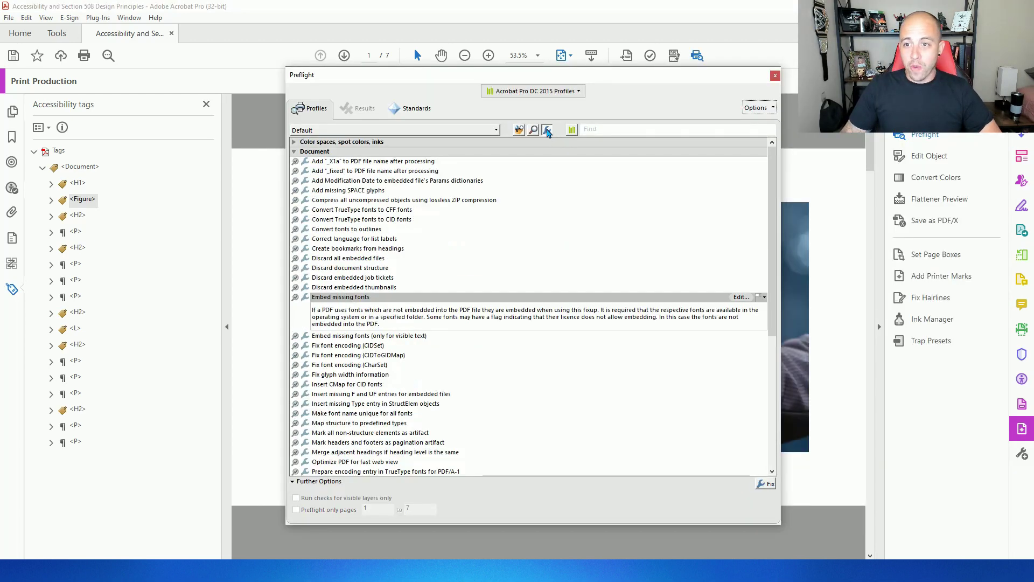
Step: Search the fixups for "ua", run Set PDF/UA-1 entry, and save the result over the existing PDF
click(613, 129)
text(ua)
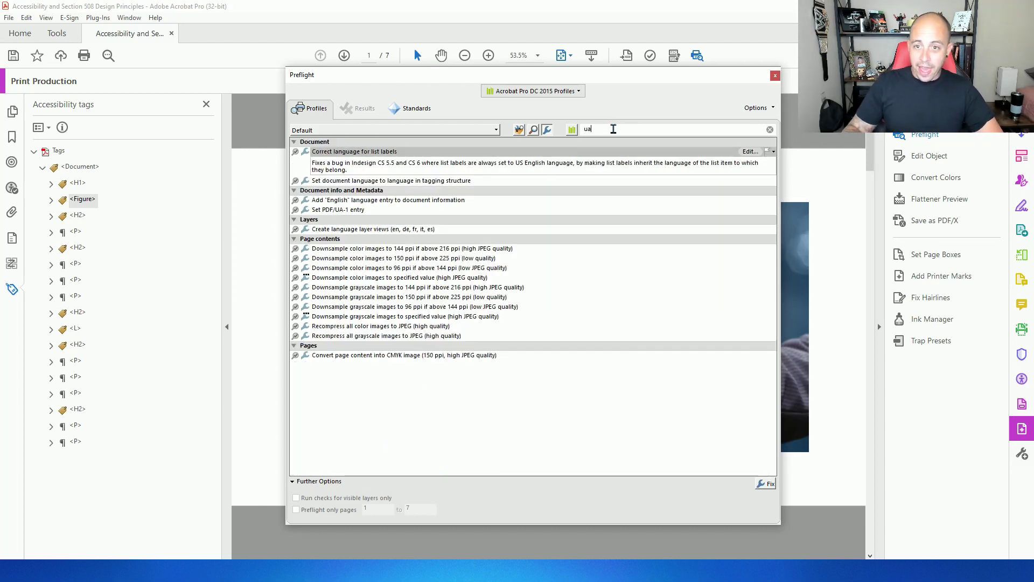
click(371, 212)
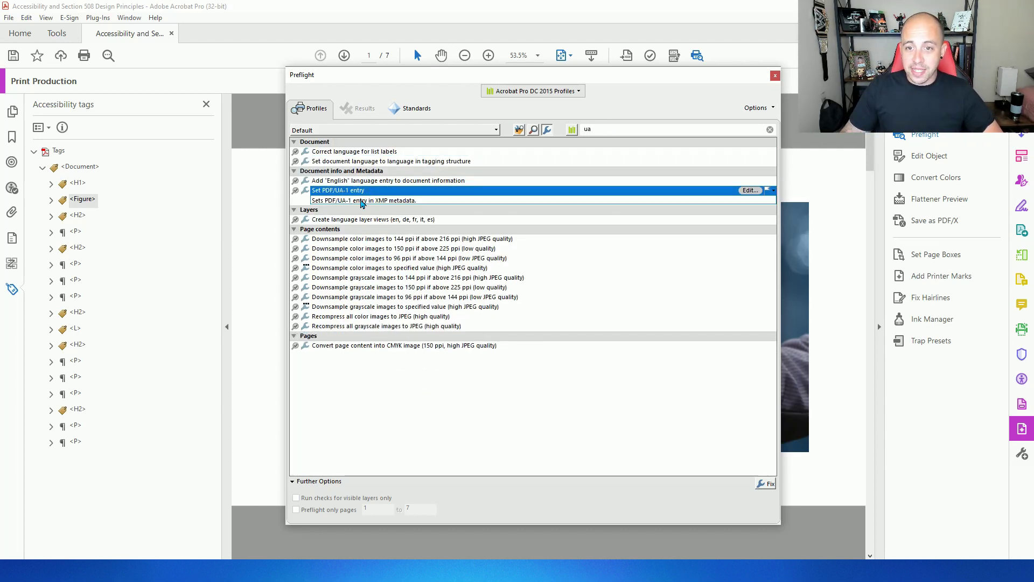
click(764, 484)
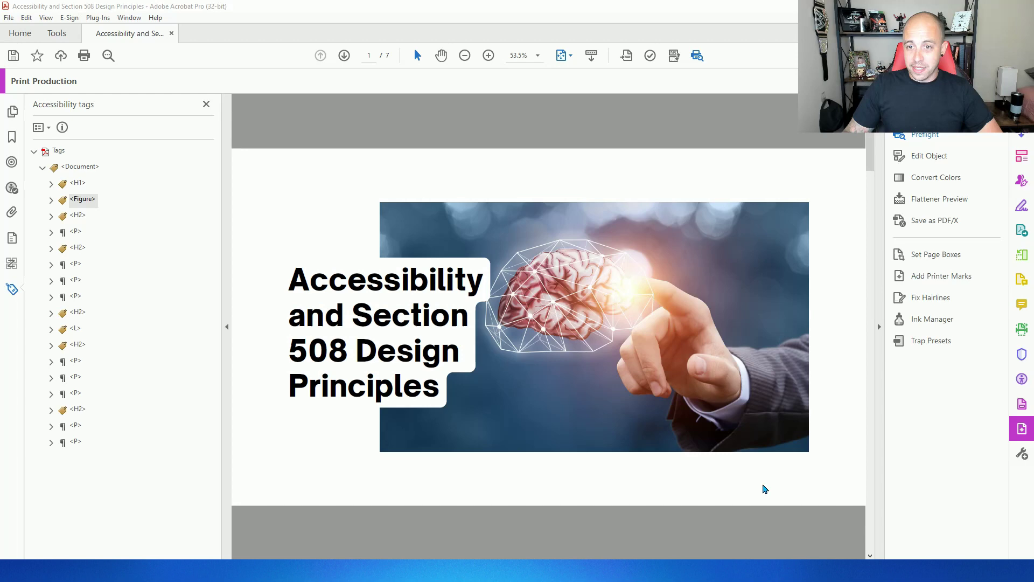
click(426, 316)
click(553, 330)
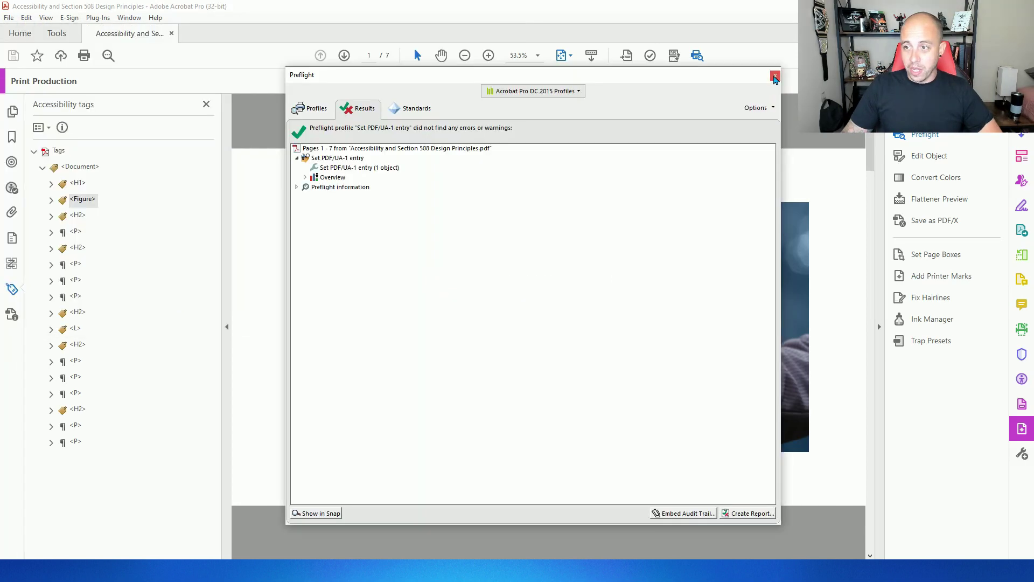
Step: Switch to PAC 2021, close the old report, recheck the saved PDF from the Downloads folder, and view its WCAG results
key(alt+Tab)
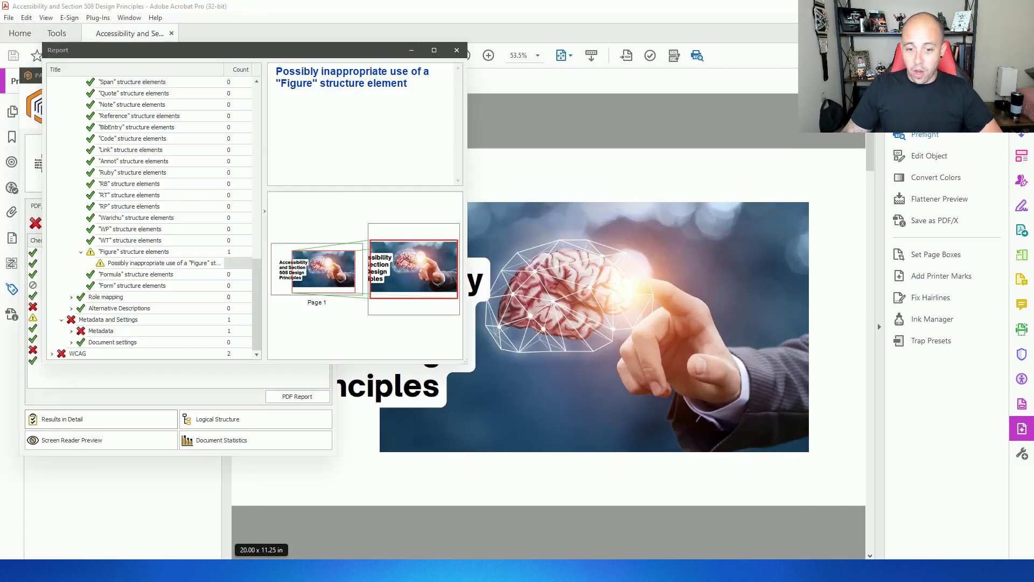
click(455, 49)
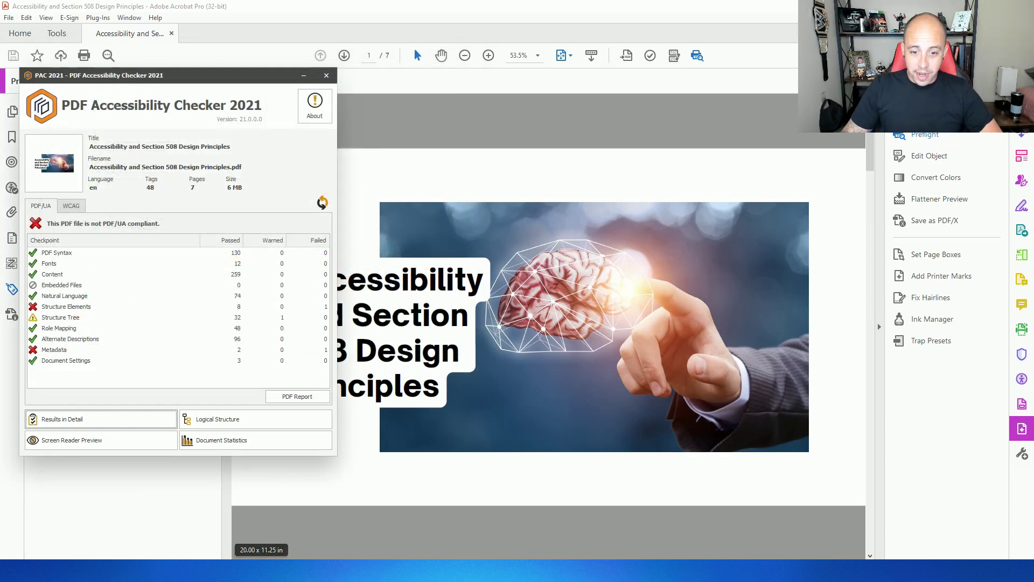
key(alt+Tab)
drag(630, 184, 64, 159)
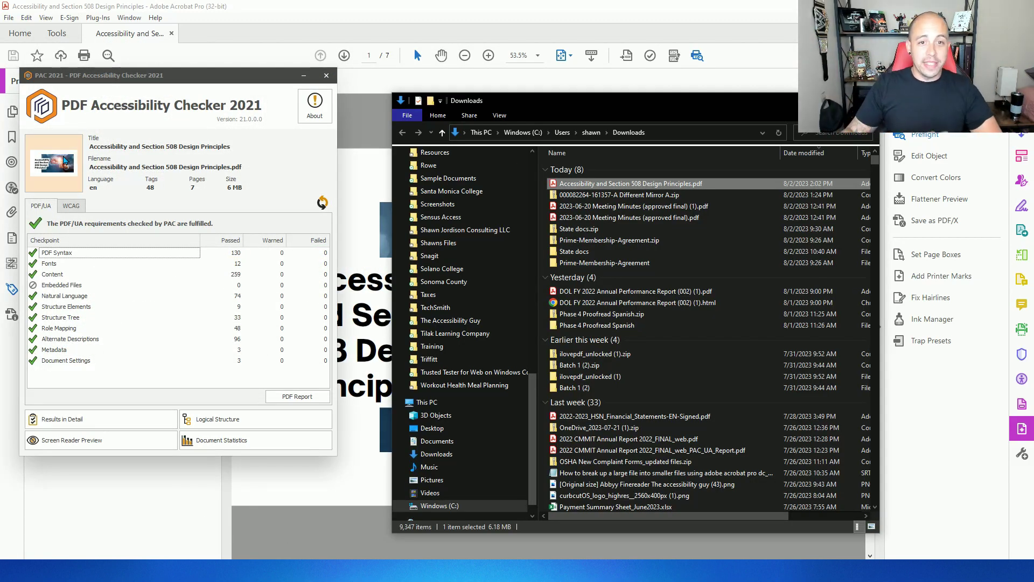
drag(85, 79, 443, 101)
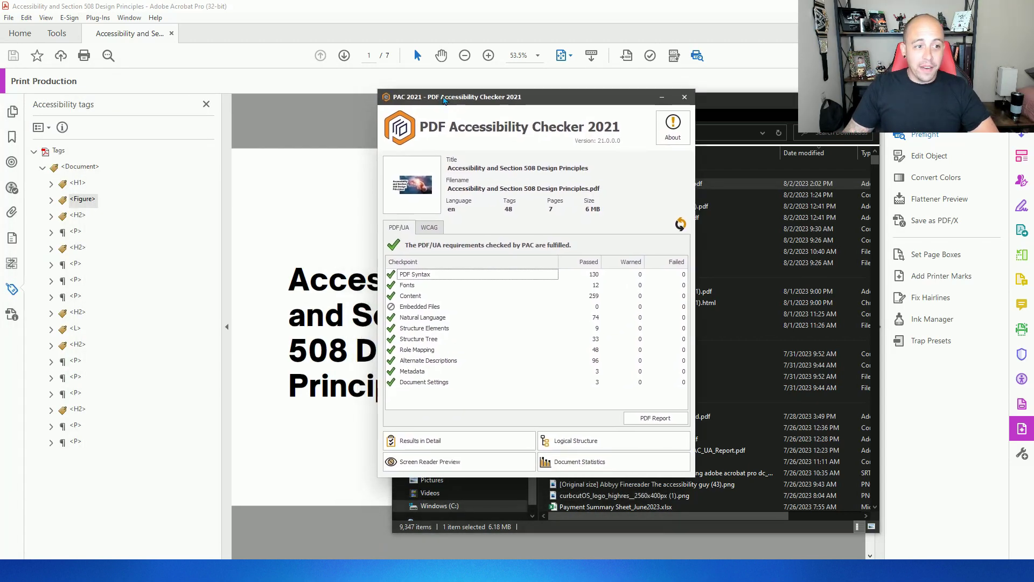
click(431, 228)
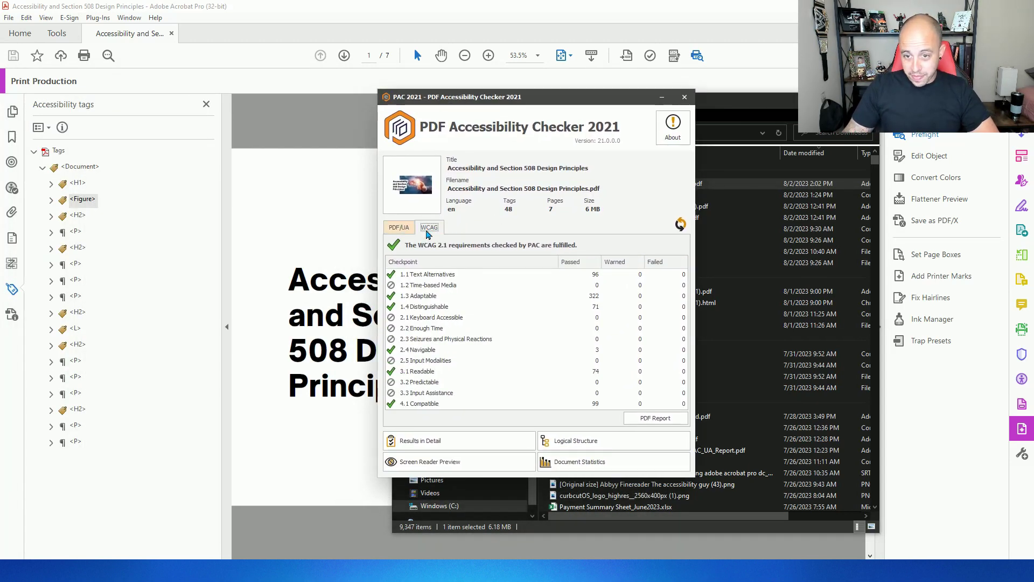